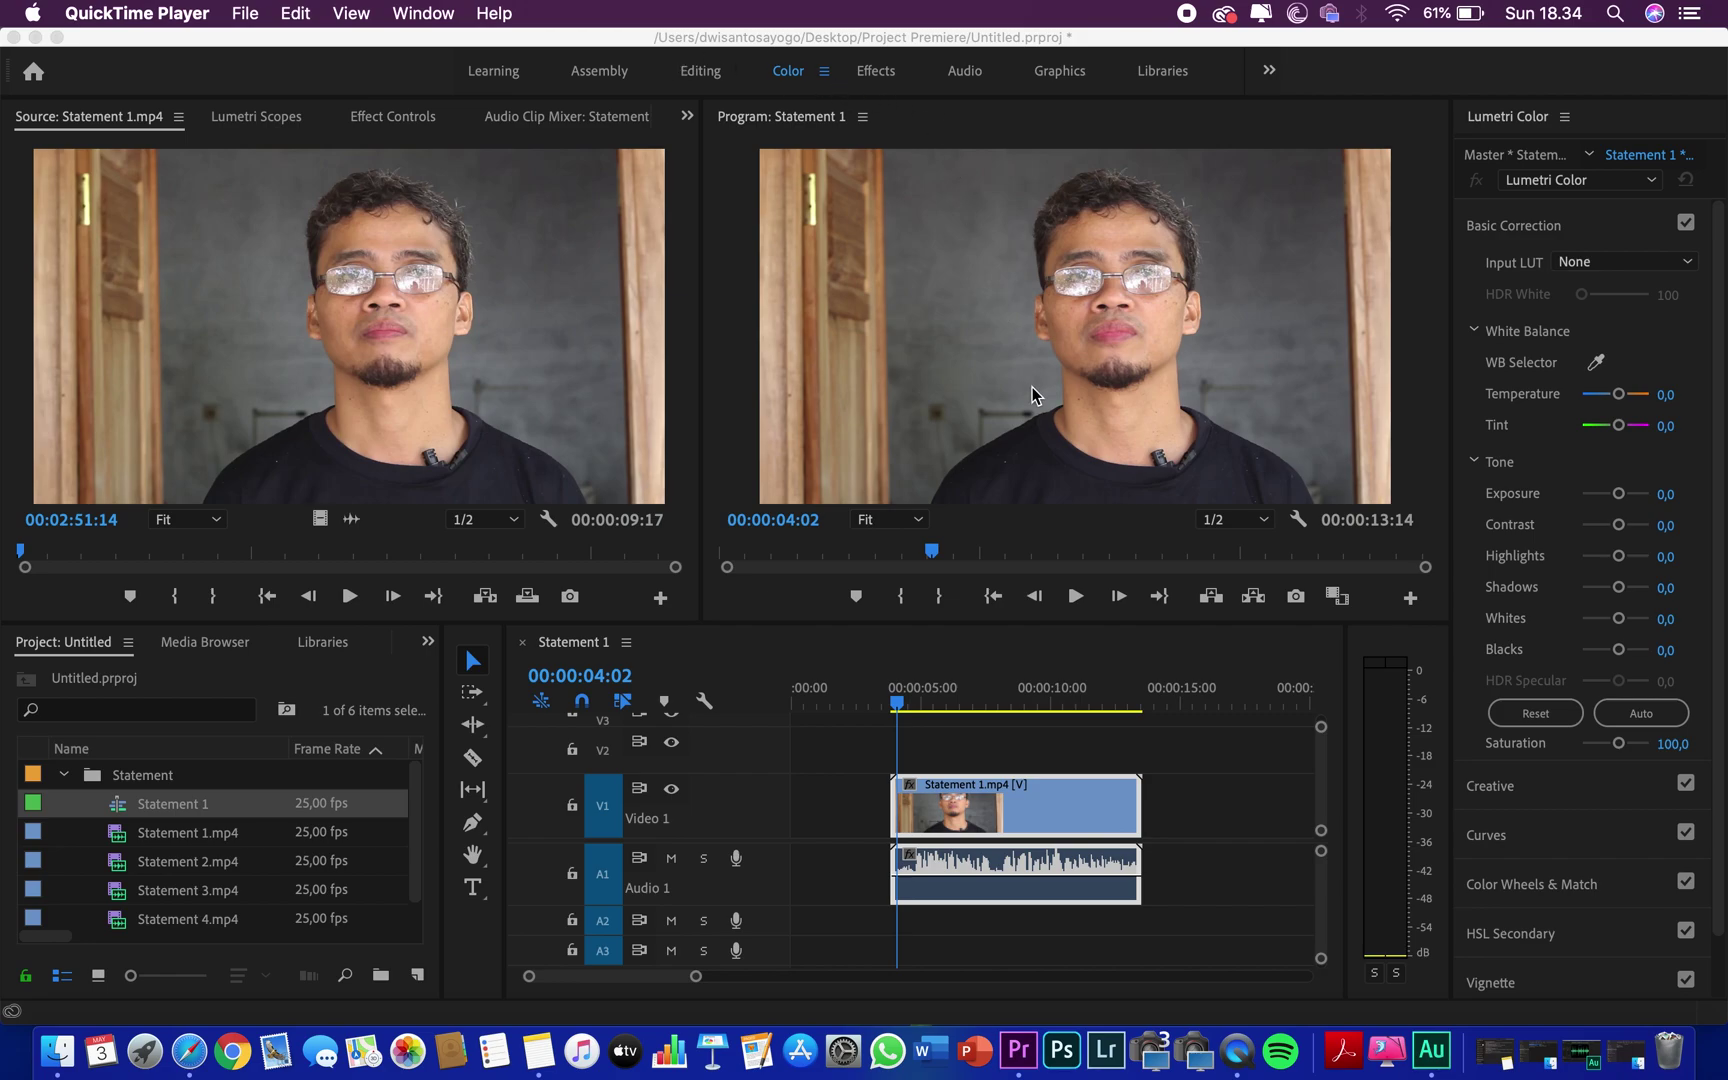
Play back the Statement 1 sequence to check how the clip sounds, stopping near its end.
left_click(1079, 598)
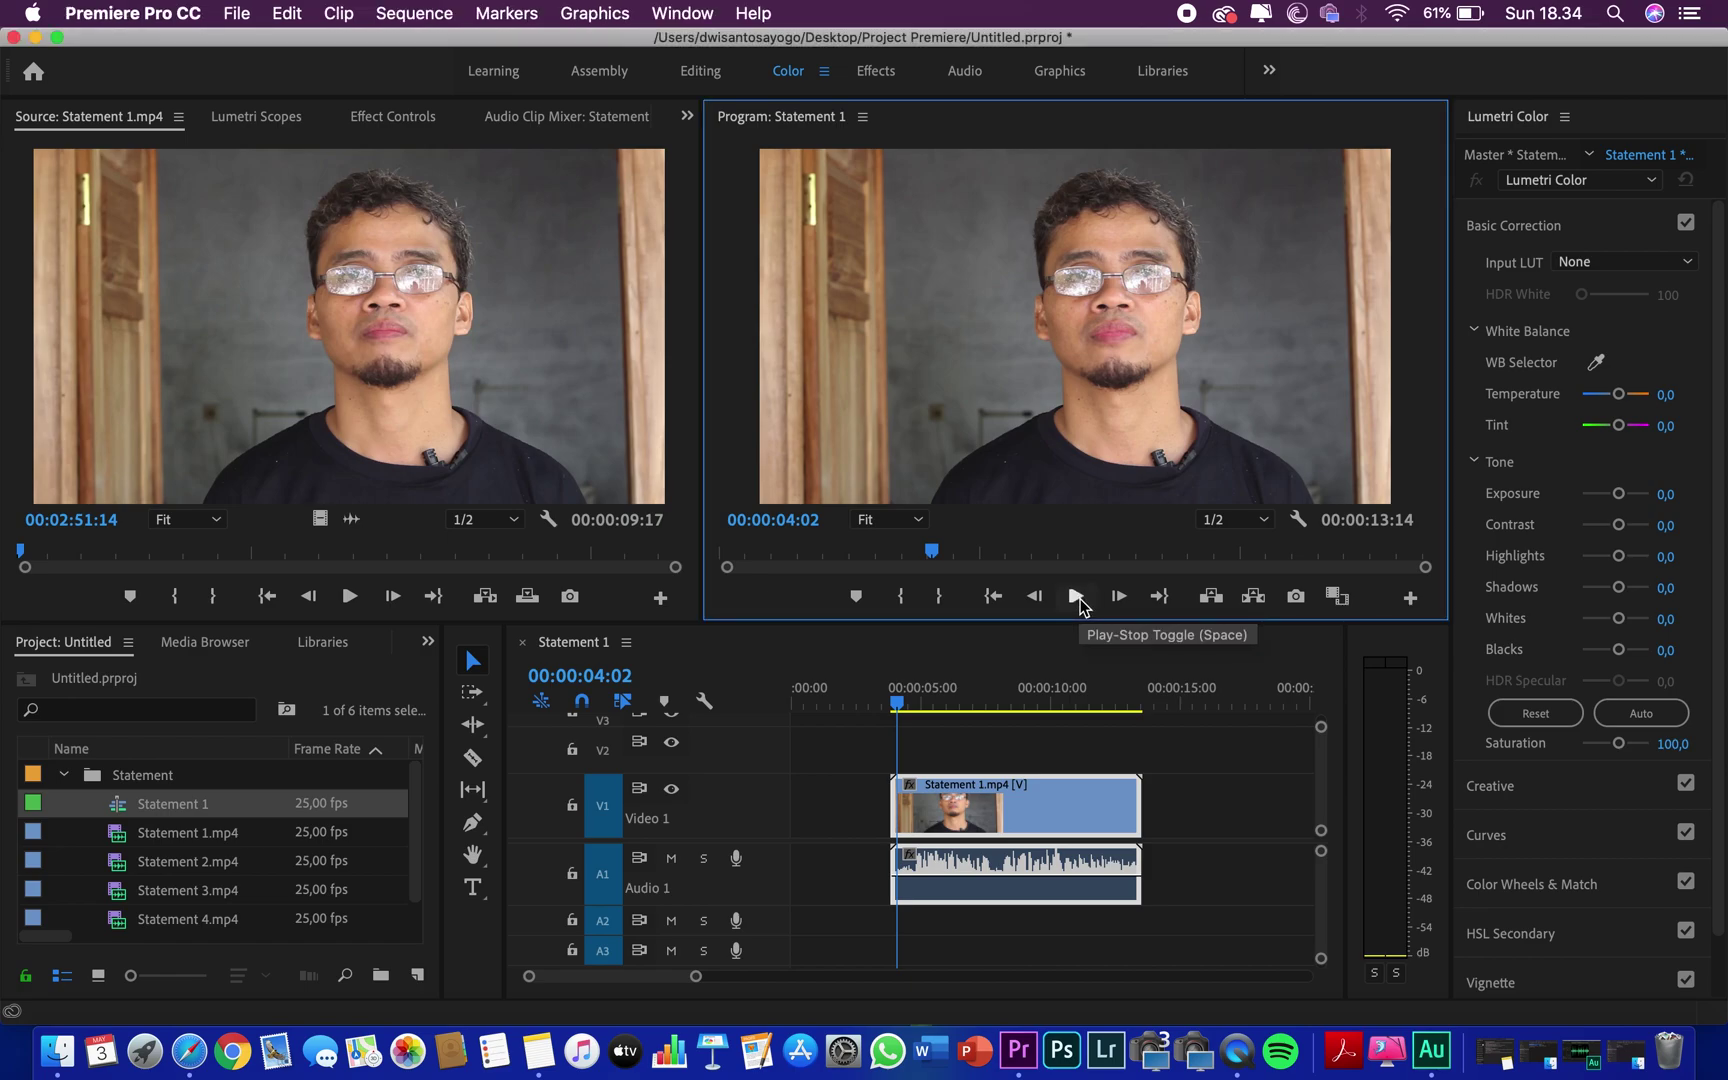
left_click(1077, 597)
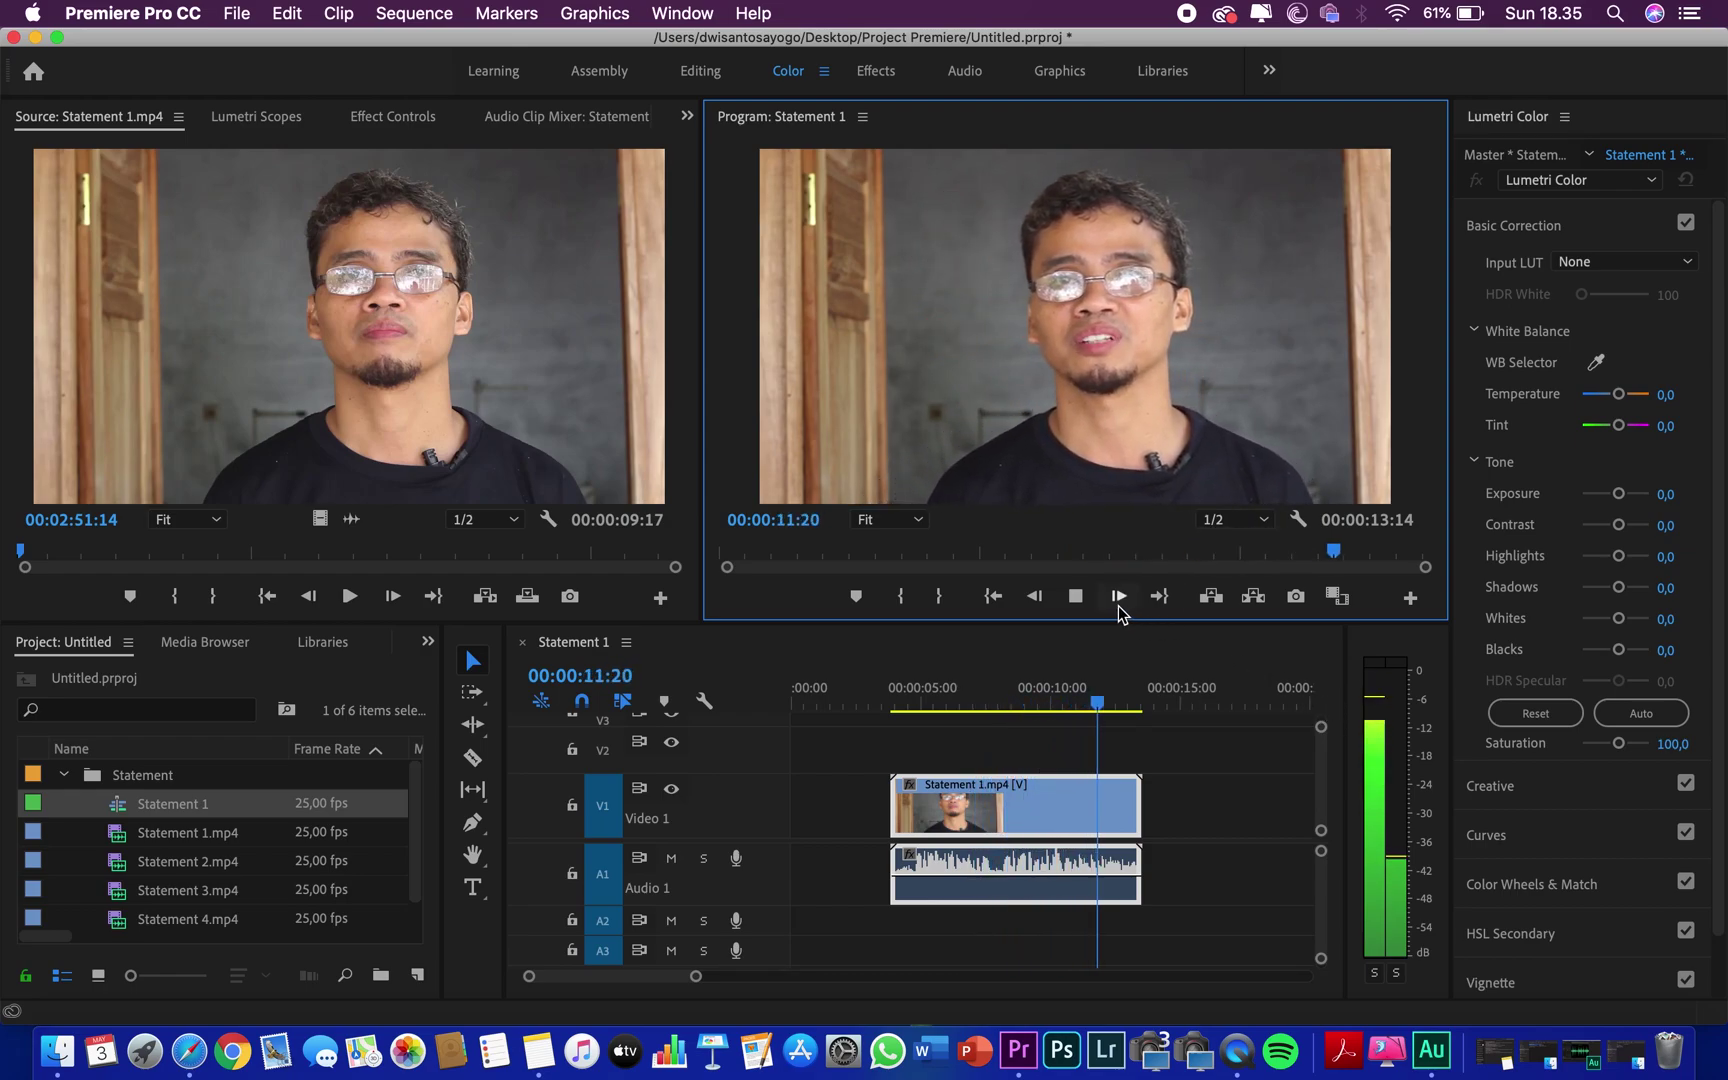
left_click(1077, 597)
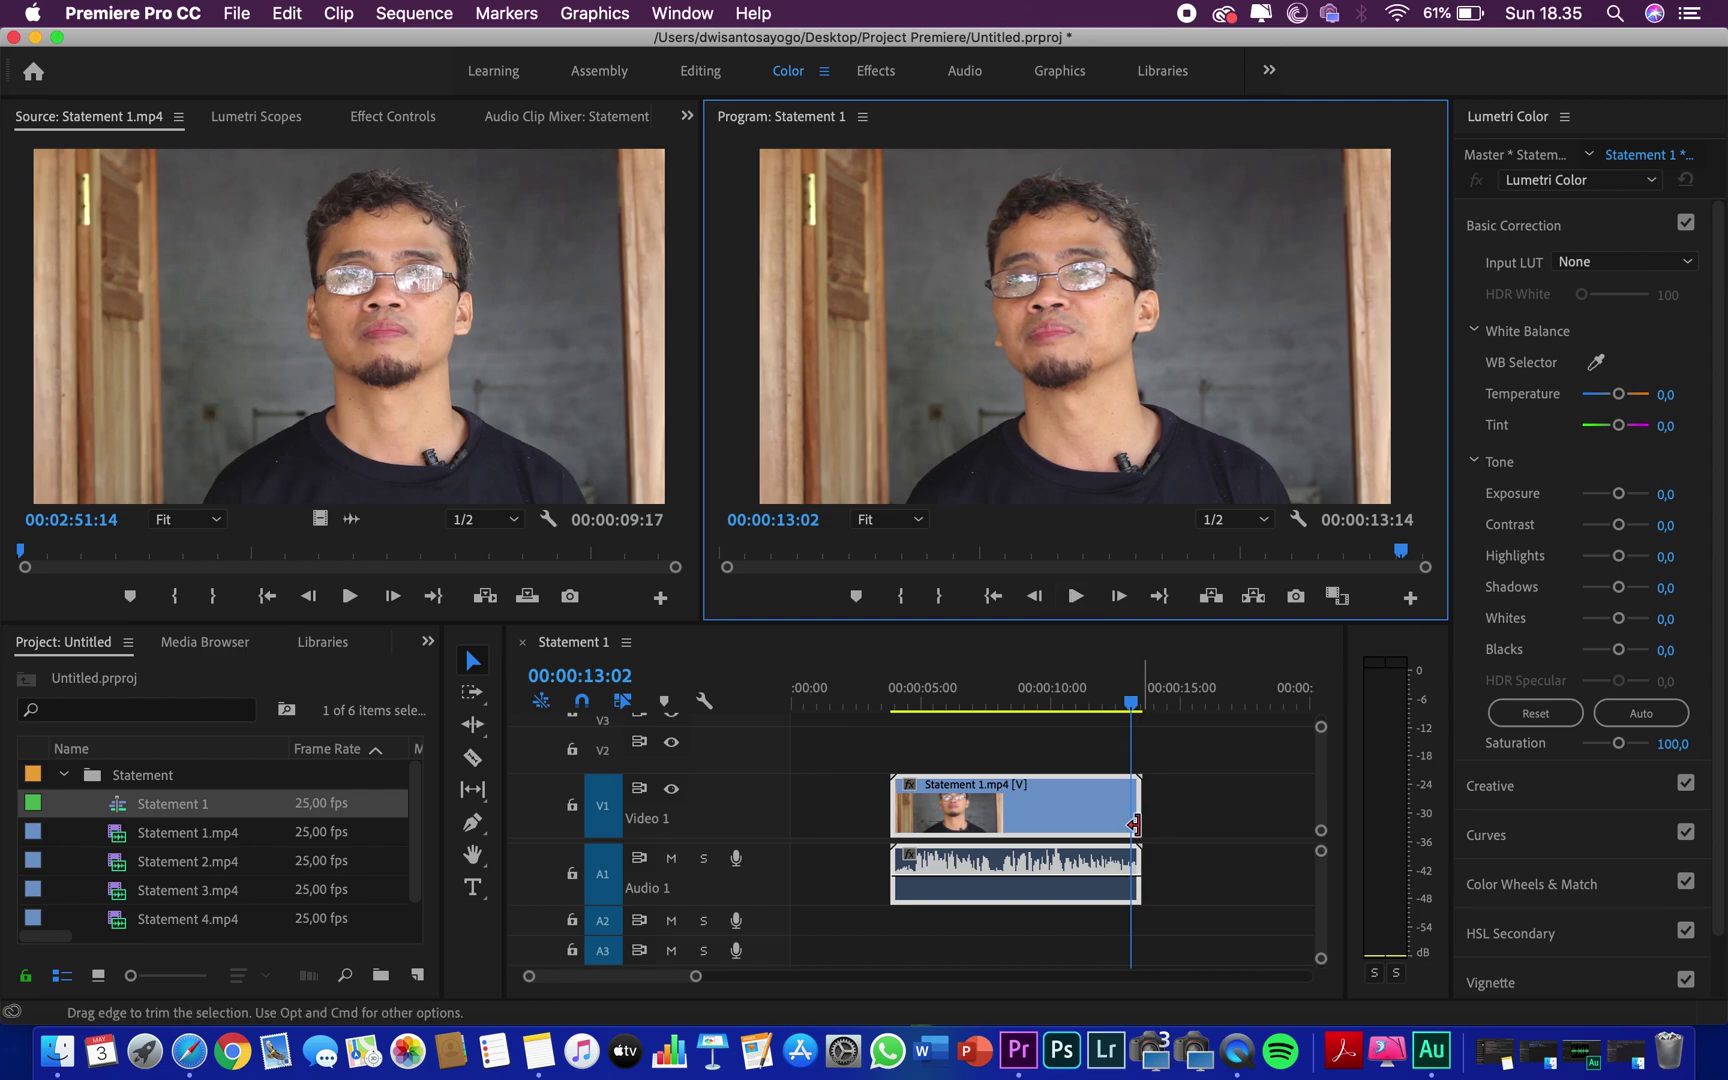
Send the Statement 1.mp4 audio clip to Adobe Audition for editing and play back the extracted waveform.
right_click(1081, 864)
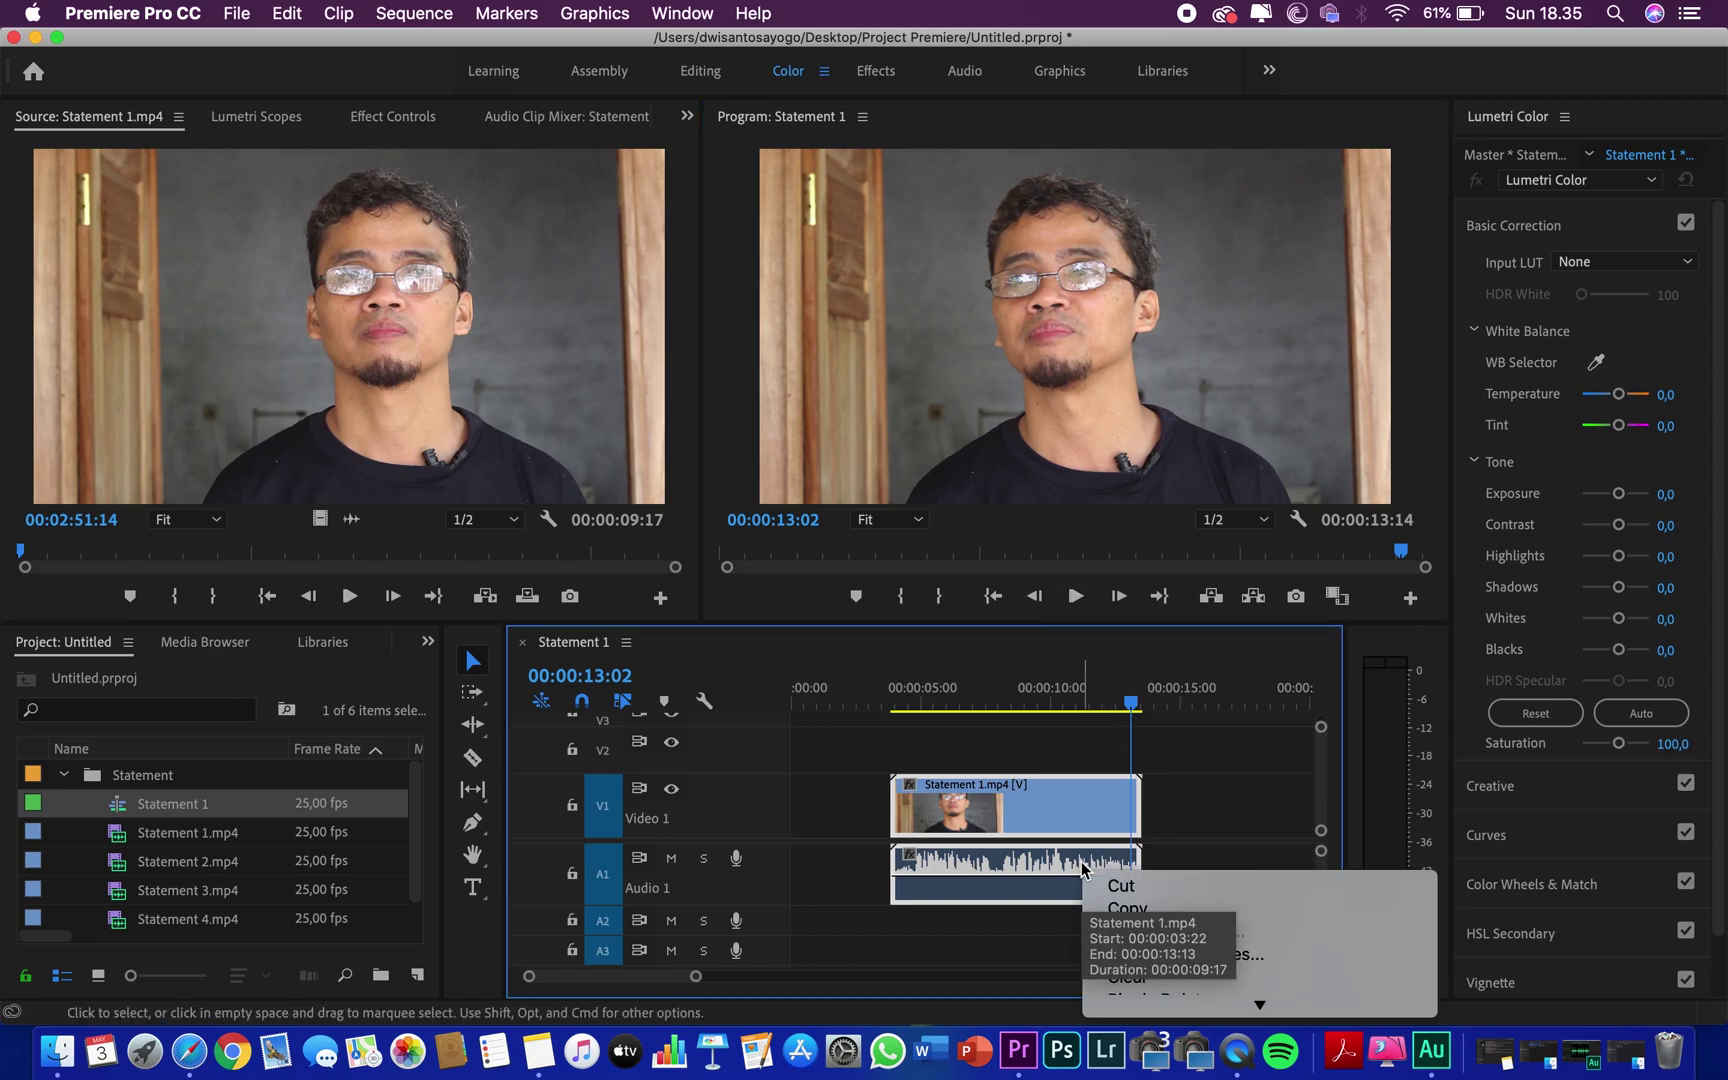
mouse_move(1258, 1005)
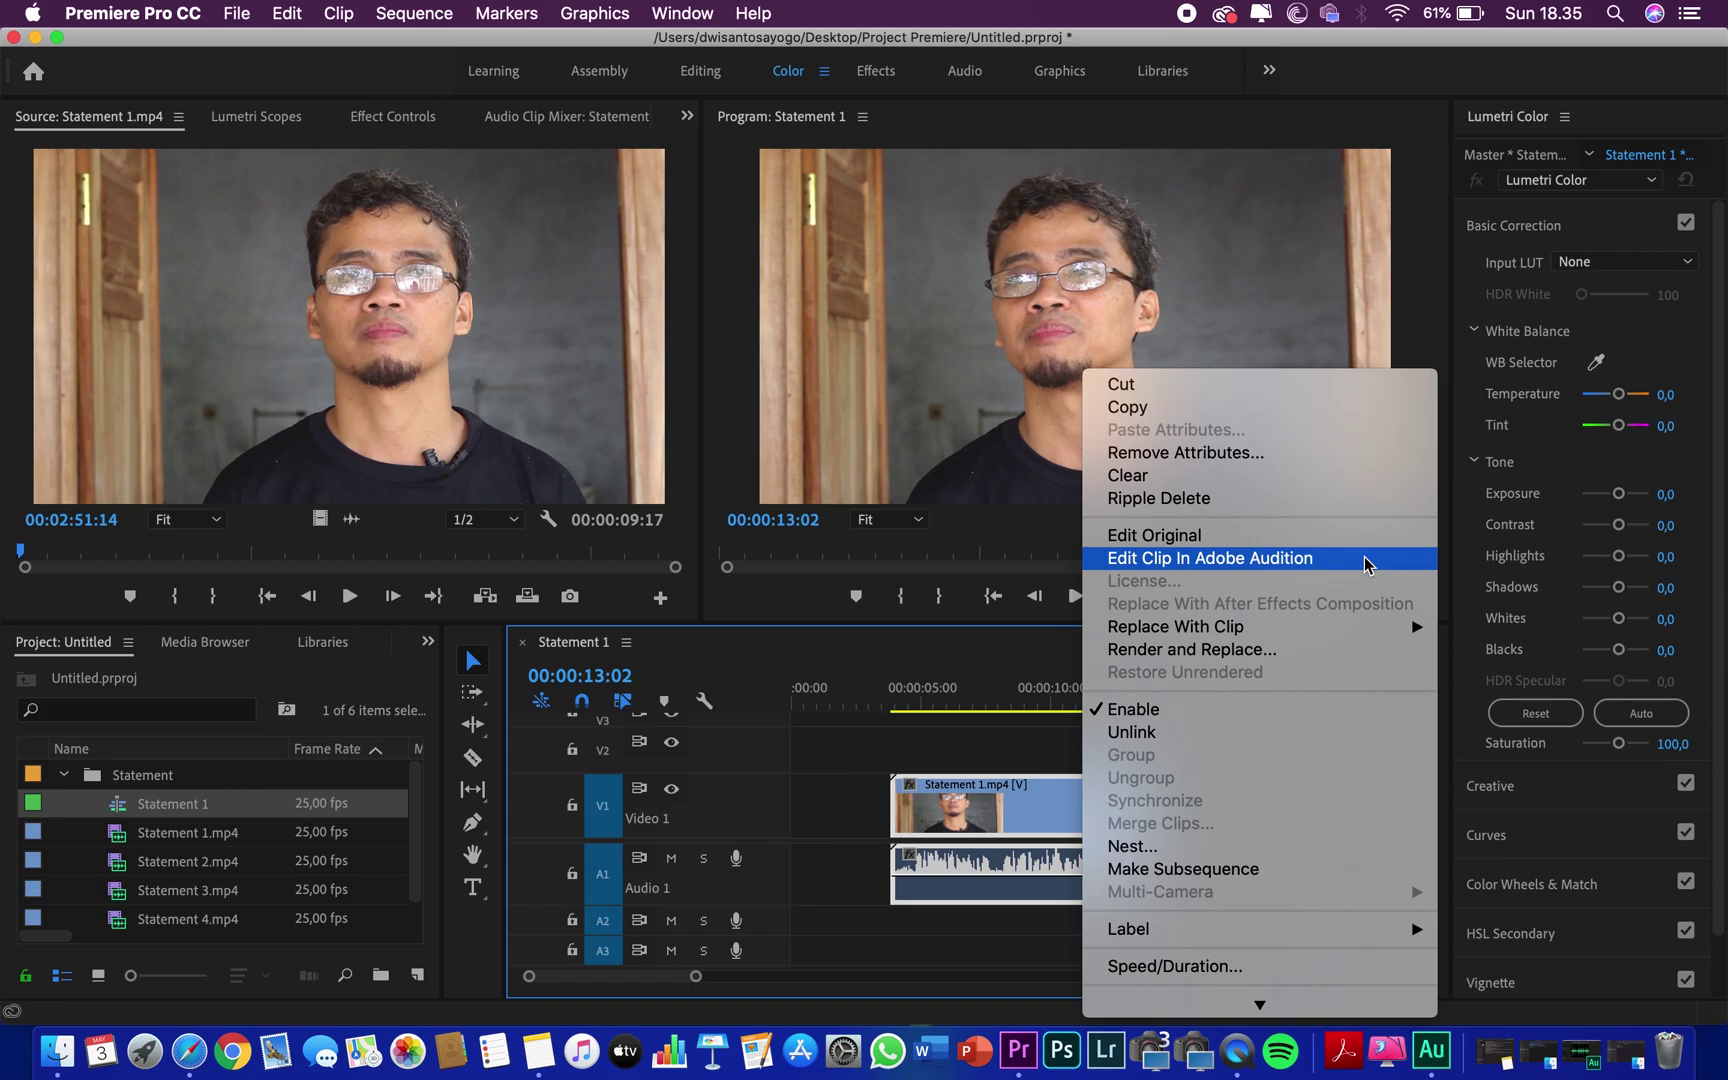
left_click(1366, 565)
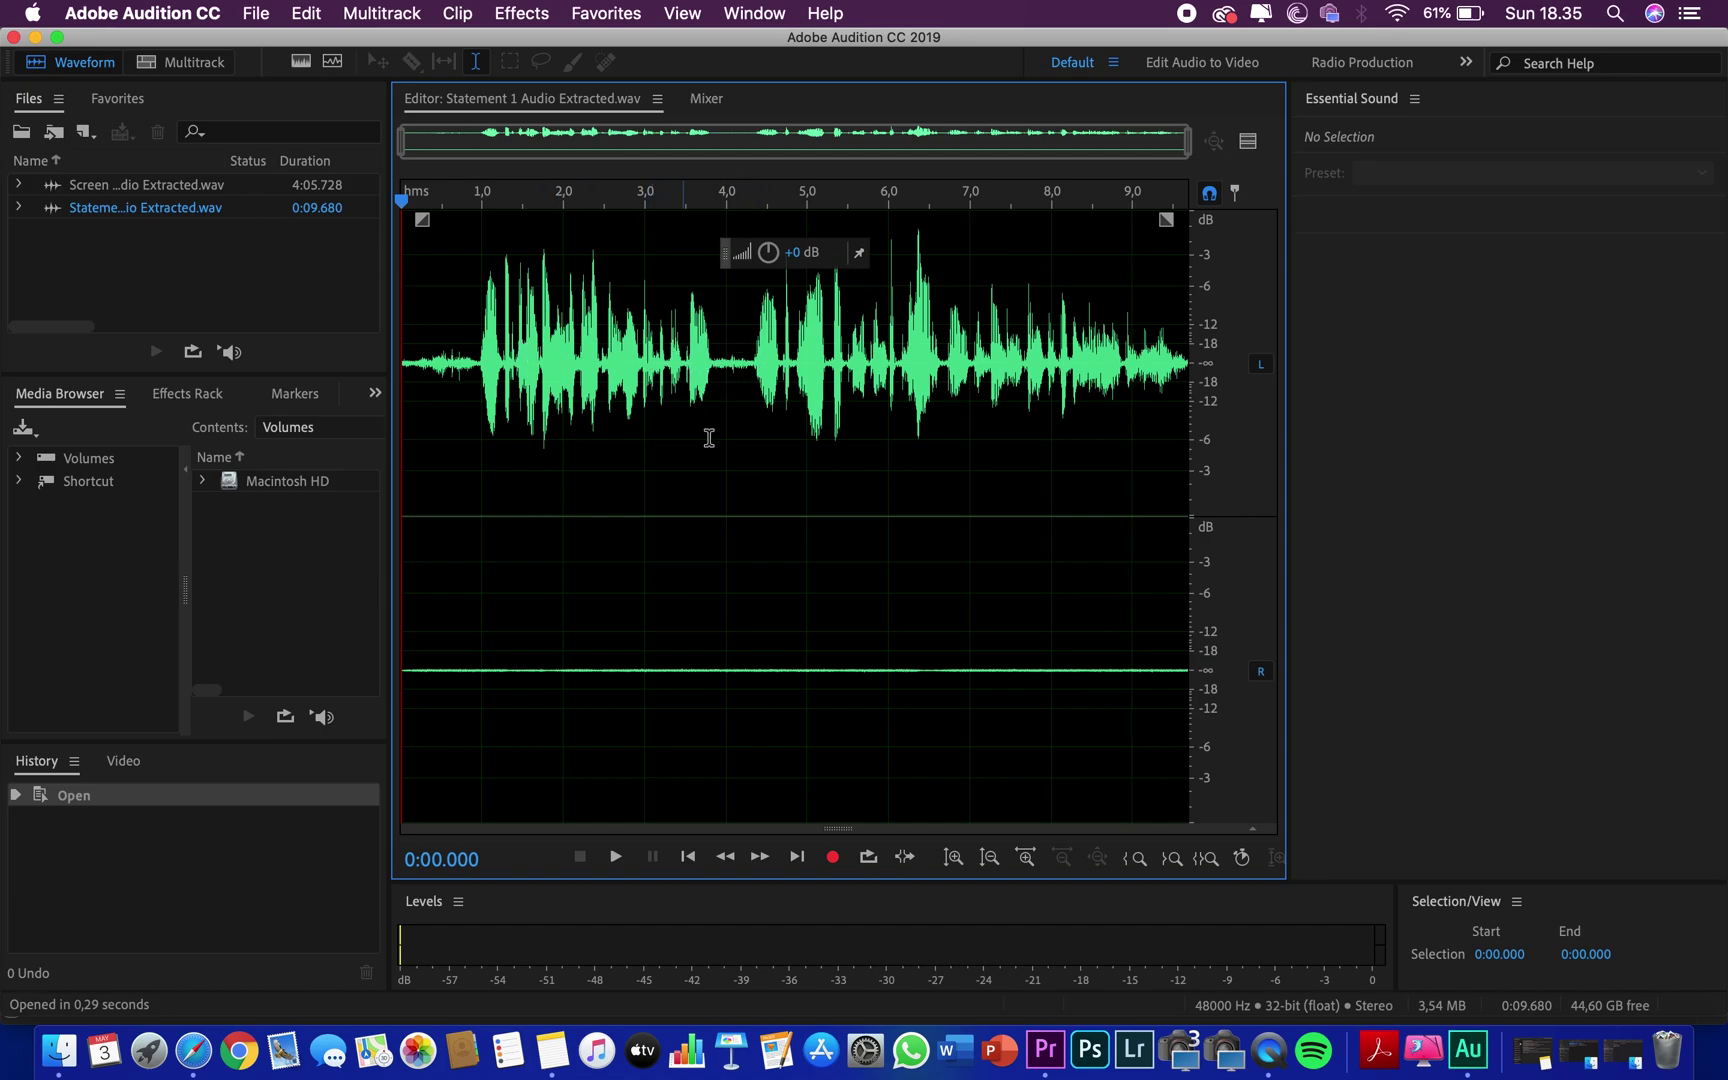
left_click(616, 857)
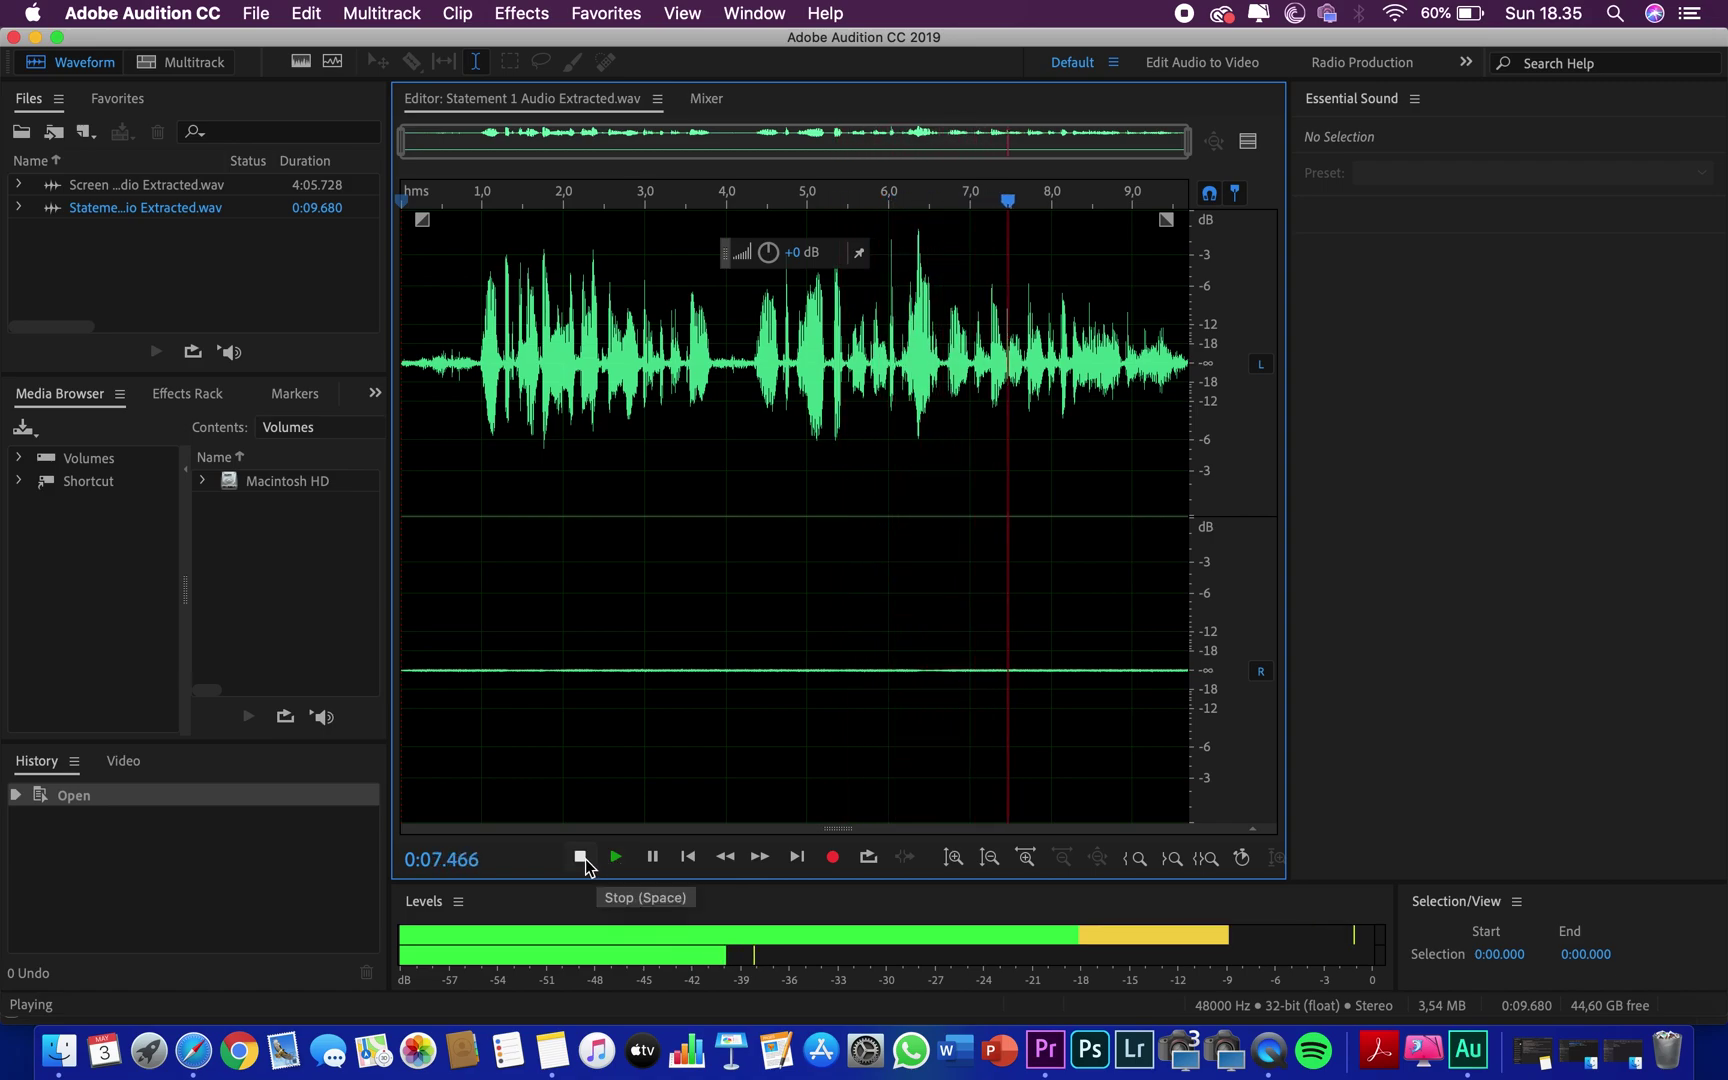
left_click(586, 862)
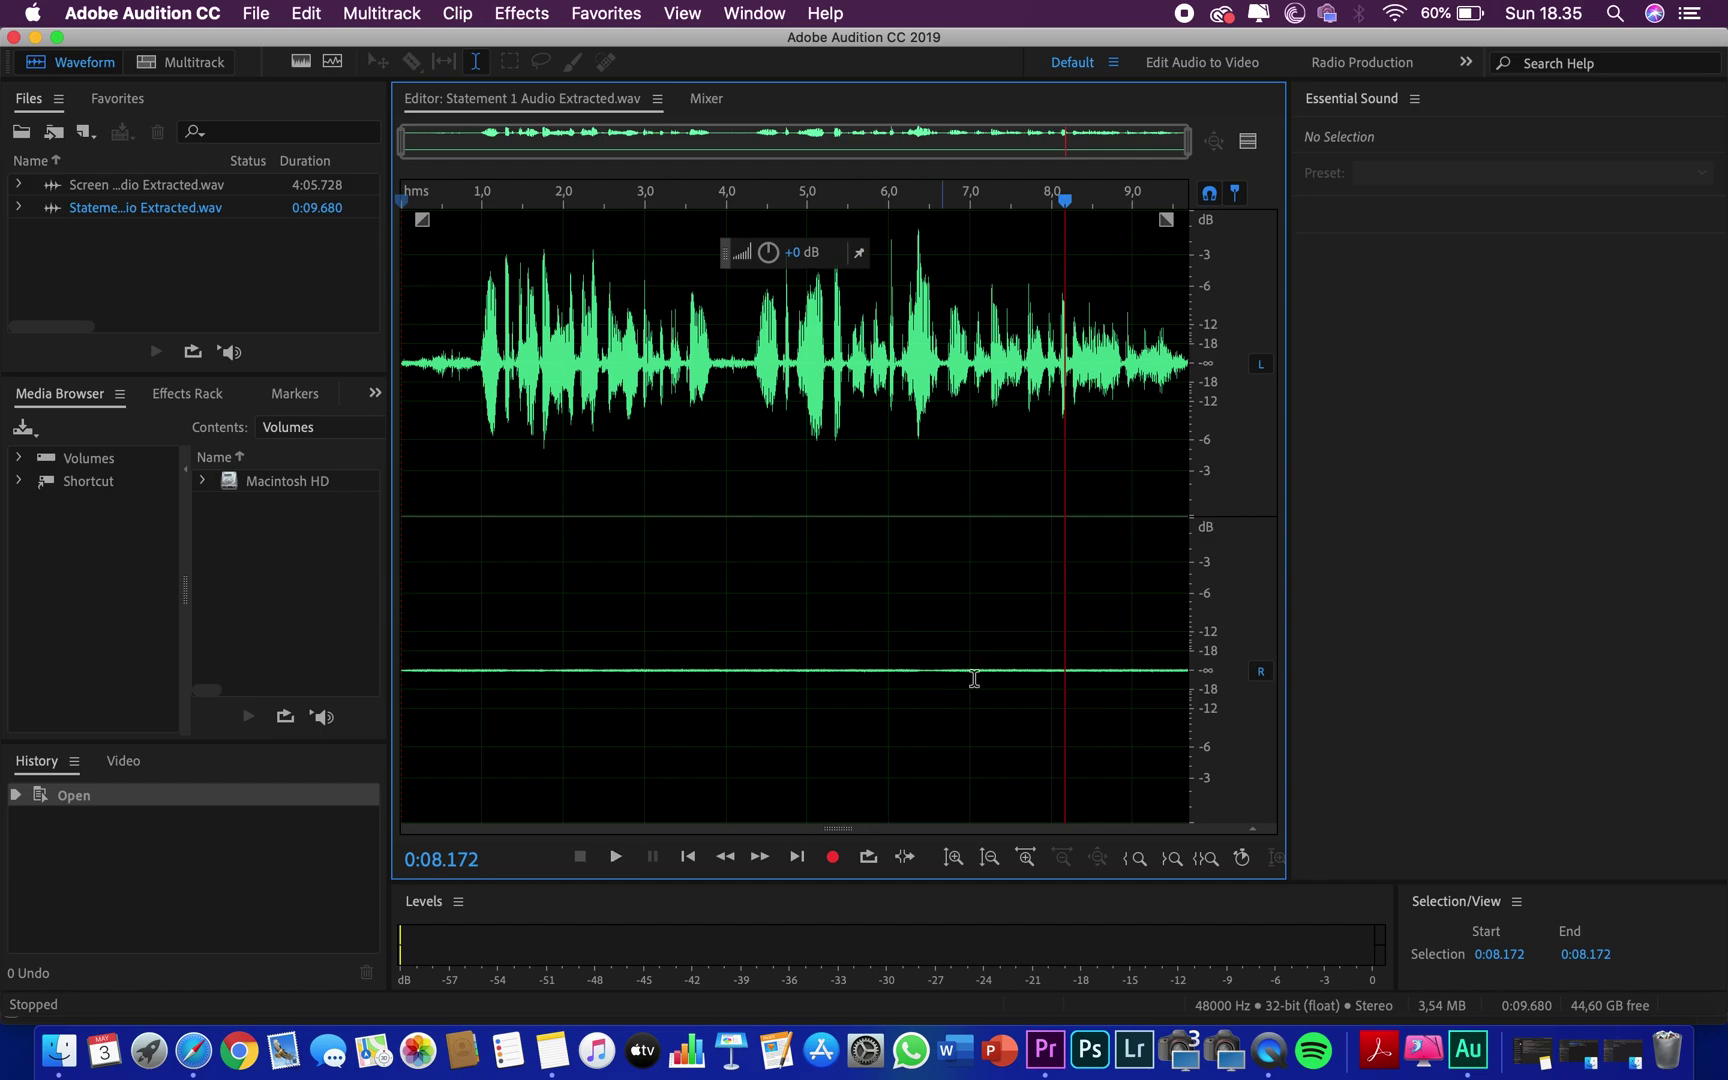
Disable the right channel and copy the entire left channel waveform.
left_click(1261, 683)
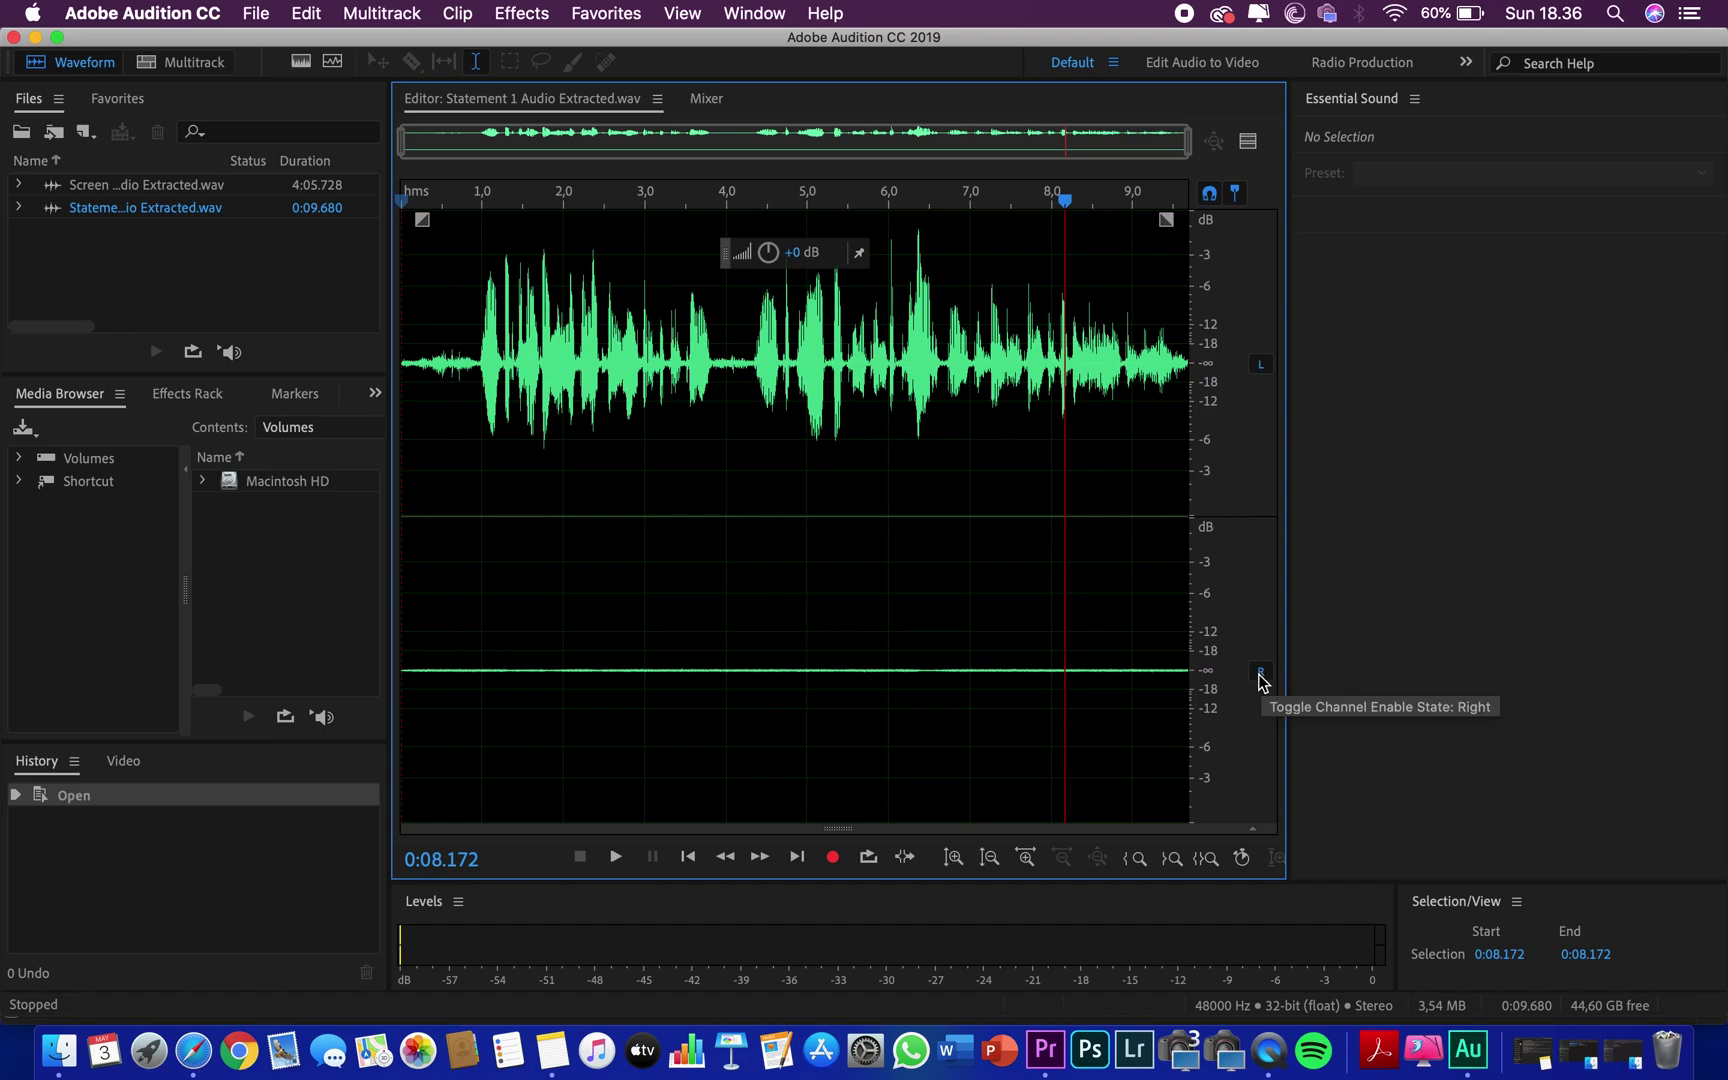
left_click(1261, 675)
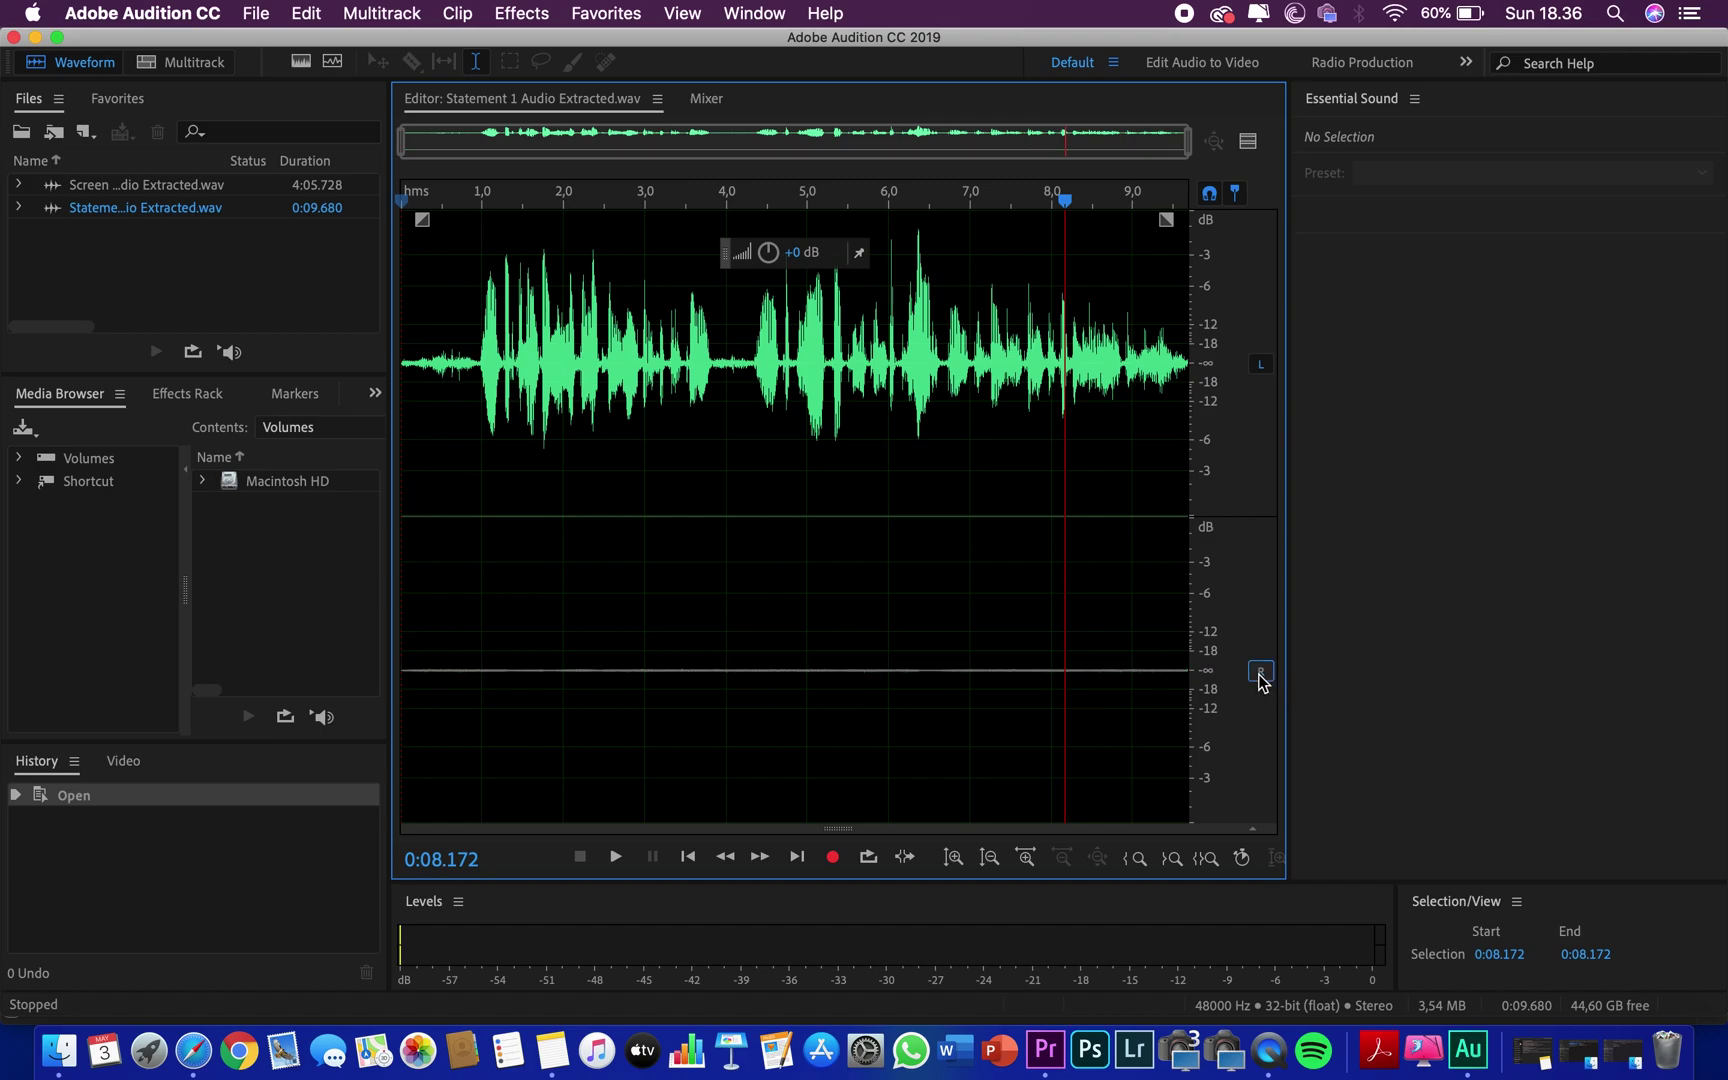
left_click(1138, 392)
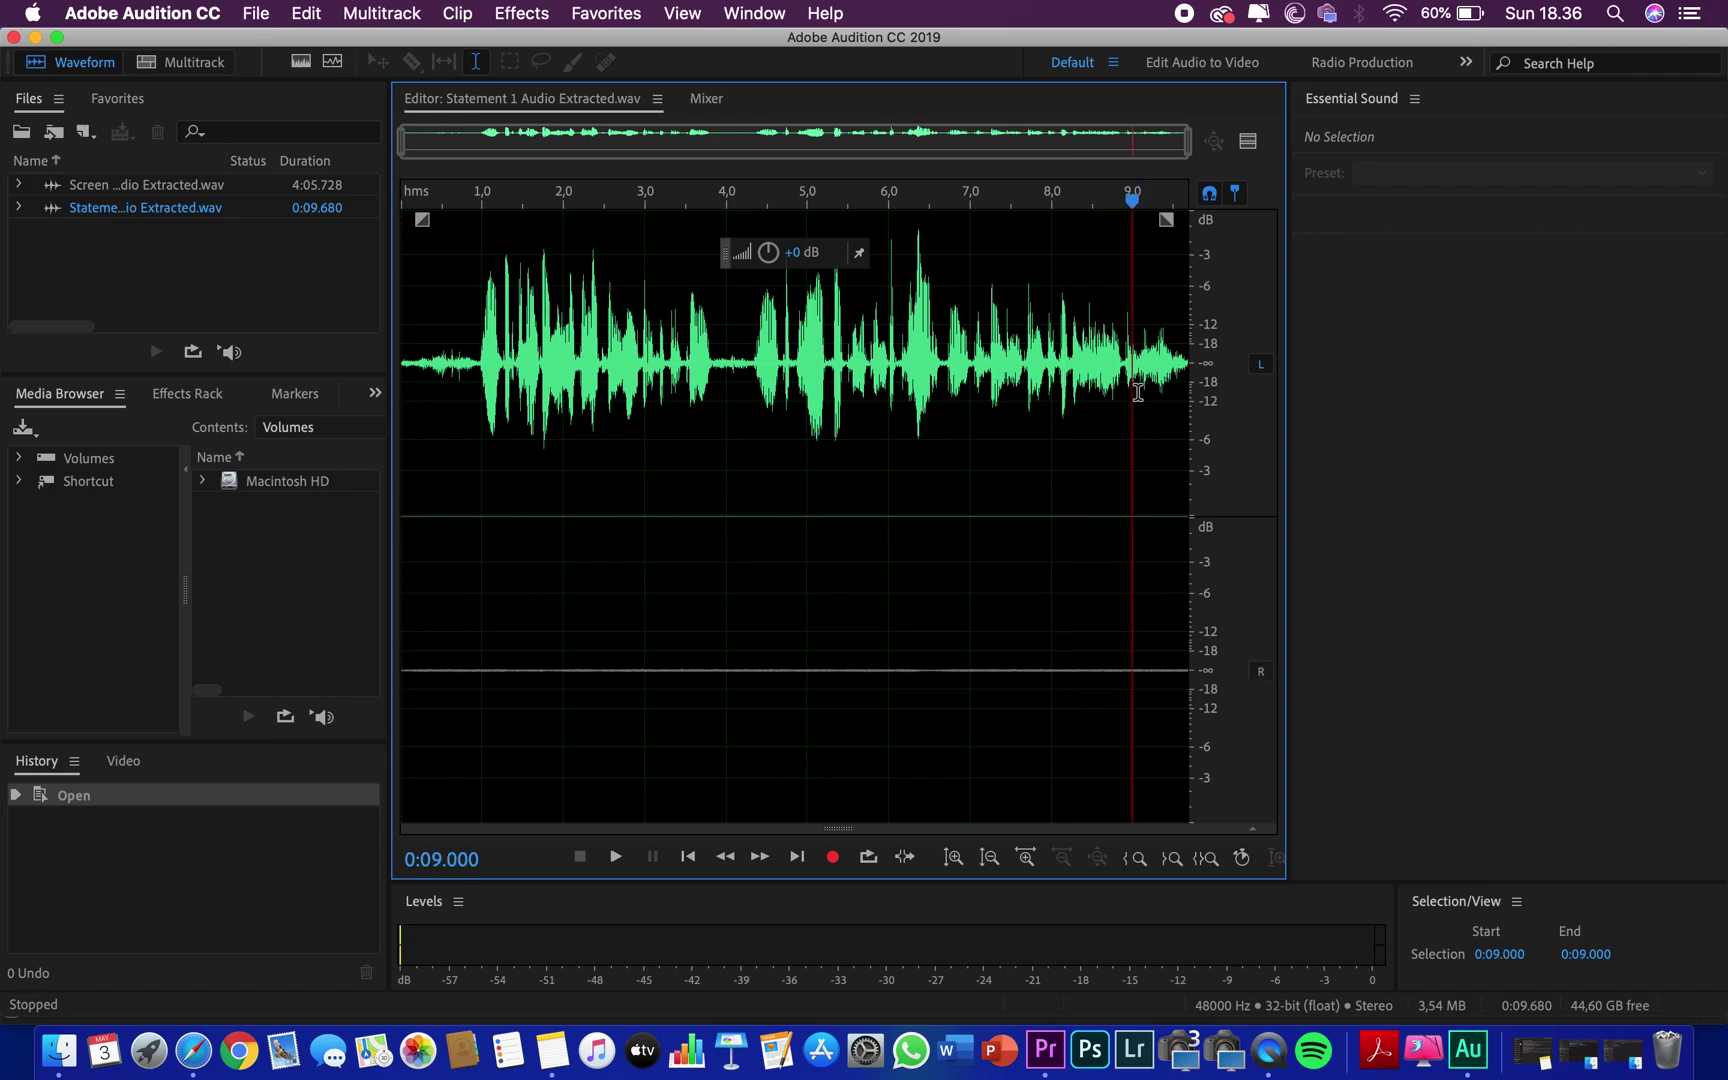
key("super+a")
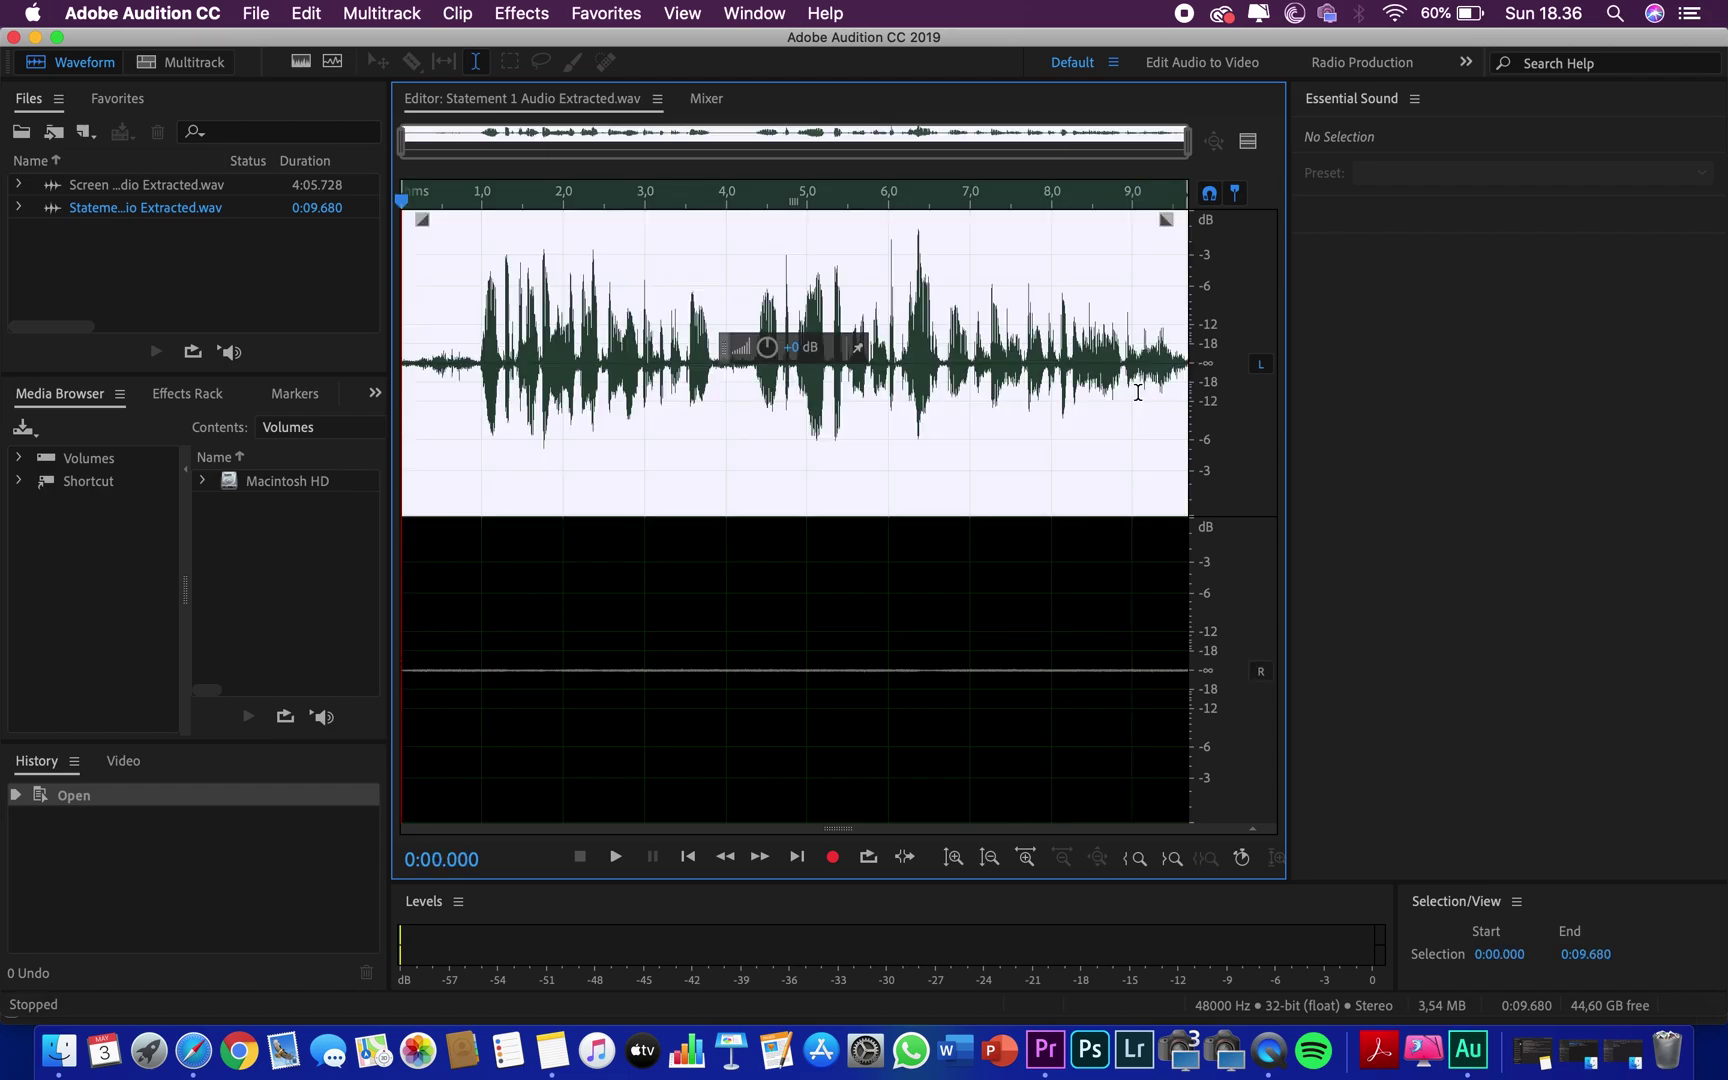
right_click(1129, 316)
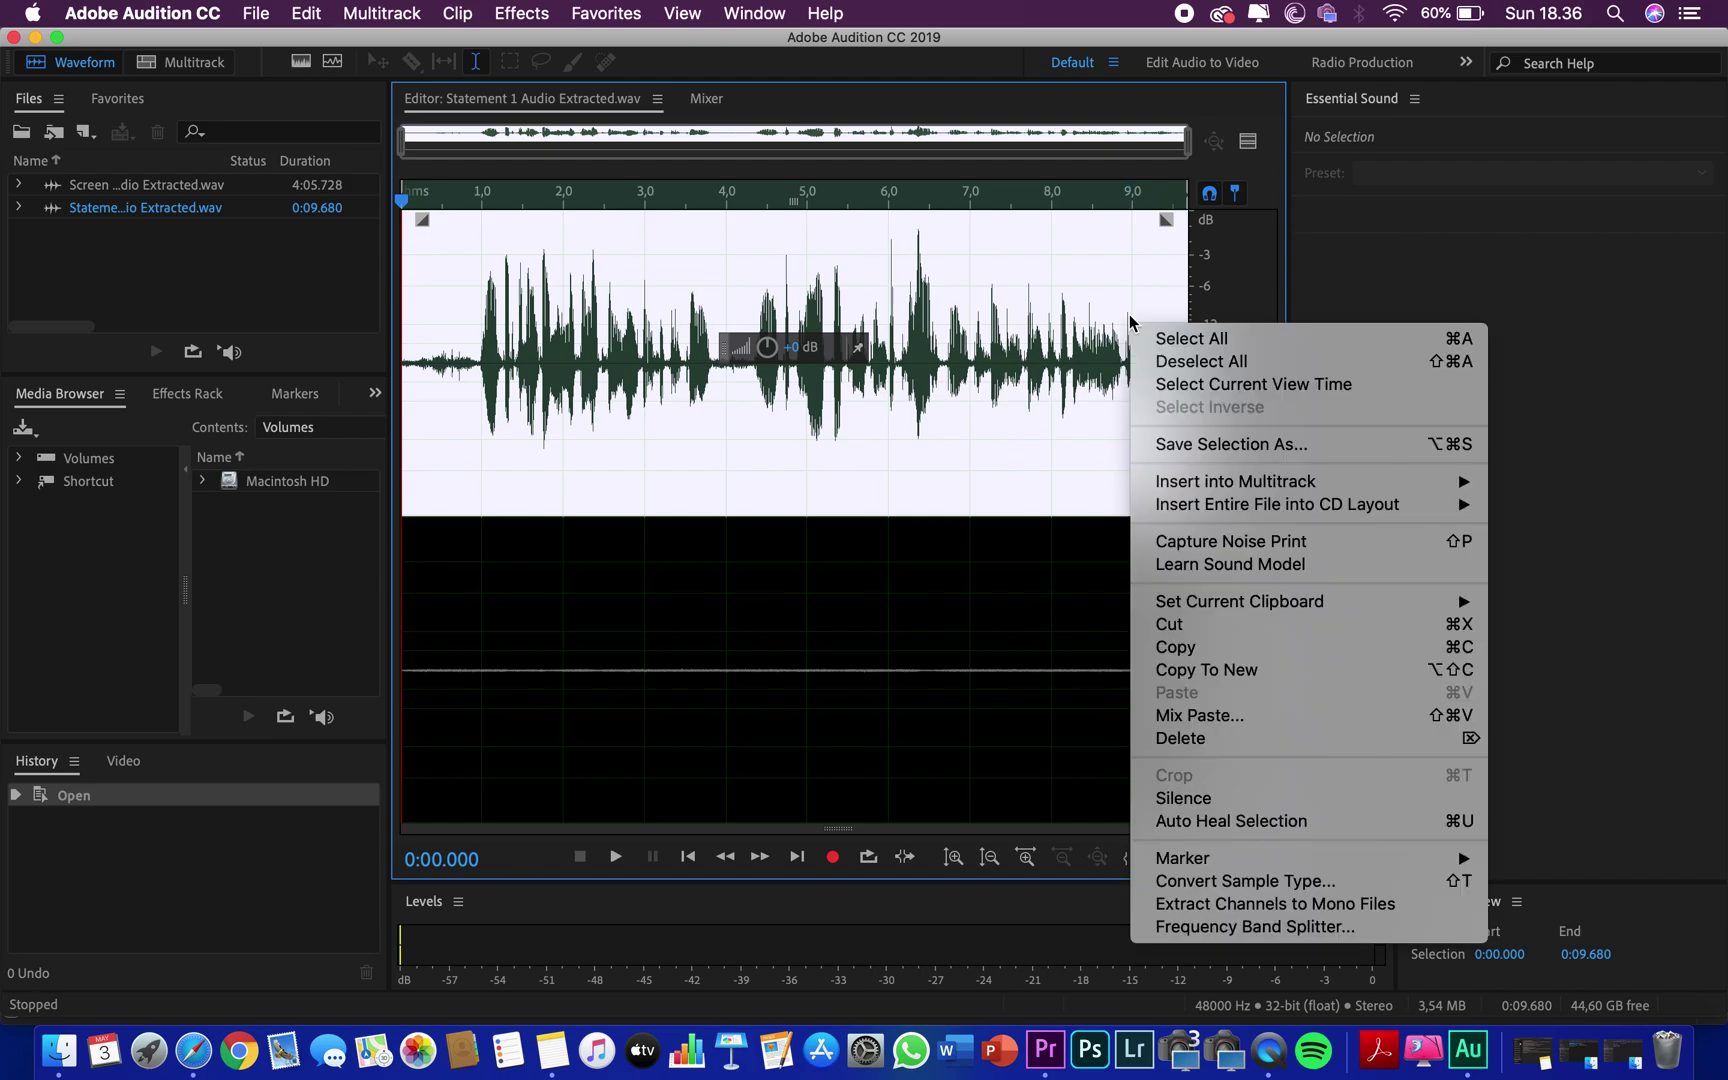
left_click(1185, 648)
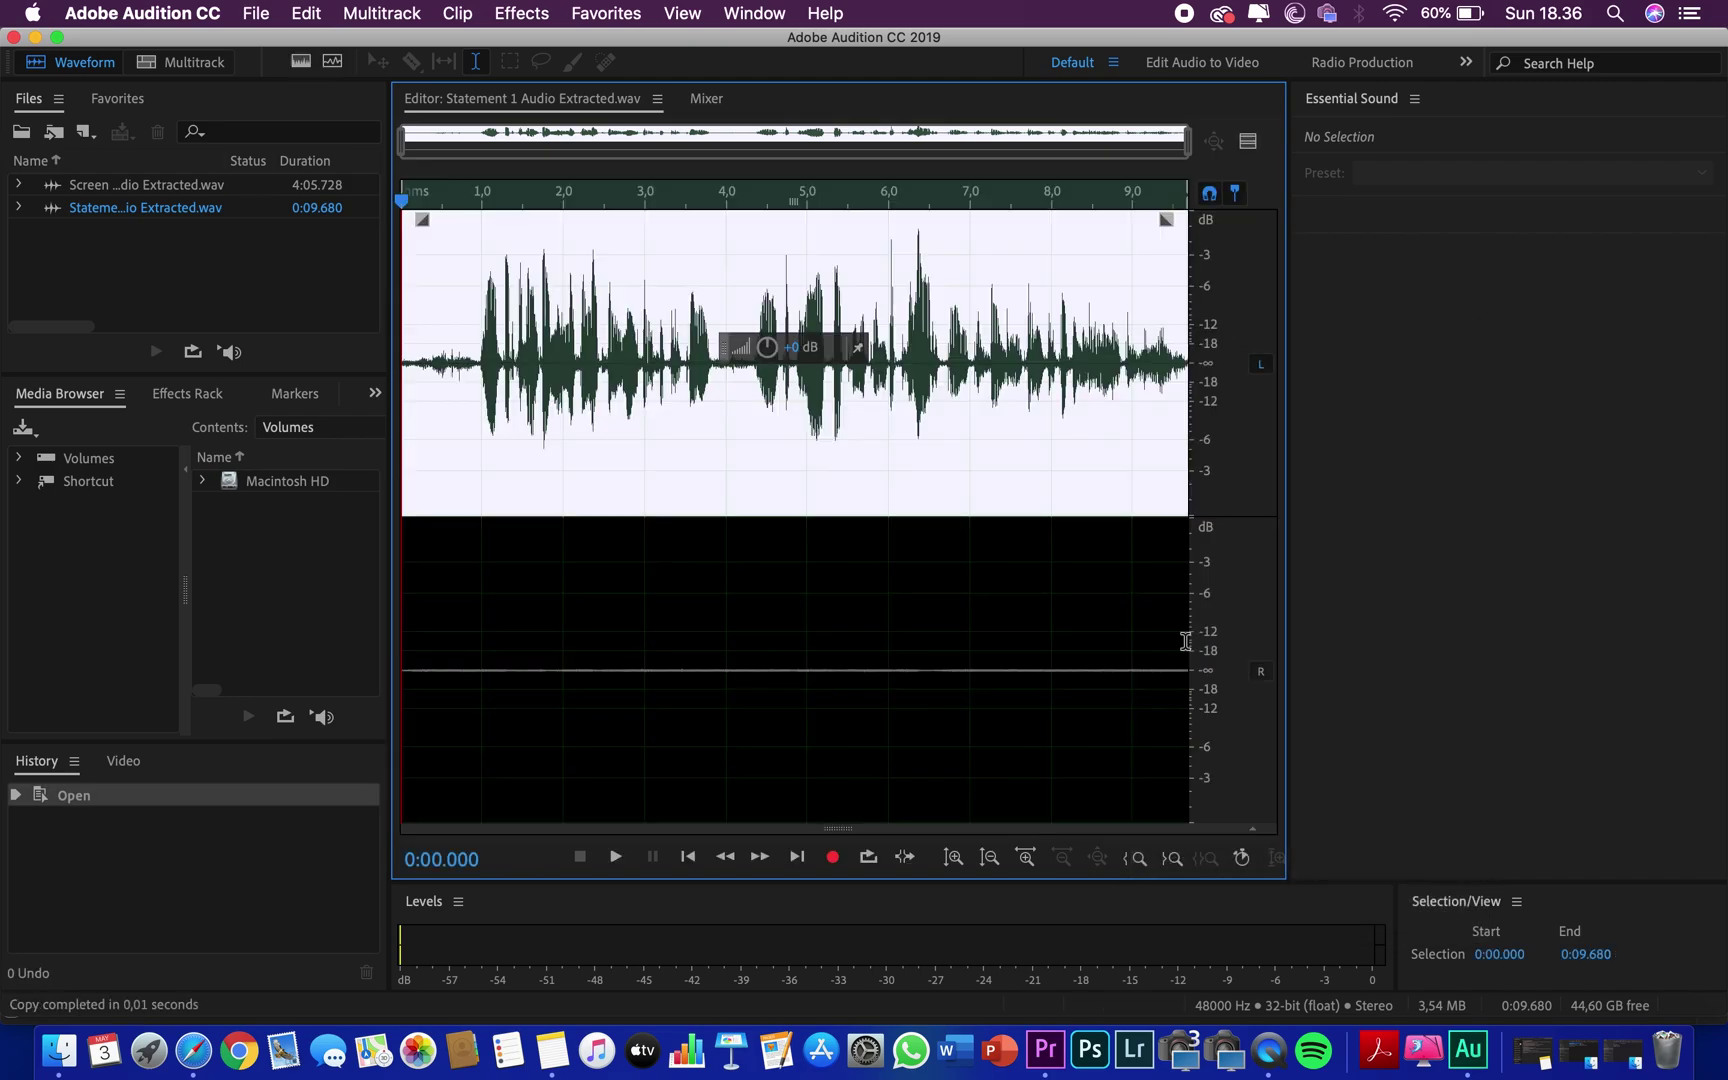
Paste the copied audio over the right channel with the left channel disabled, and re-enable the left channel.
left_click(1261, 365)
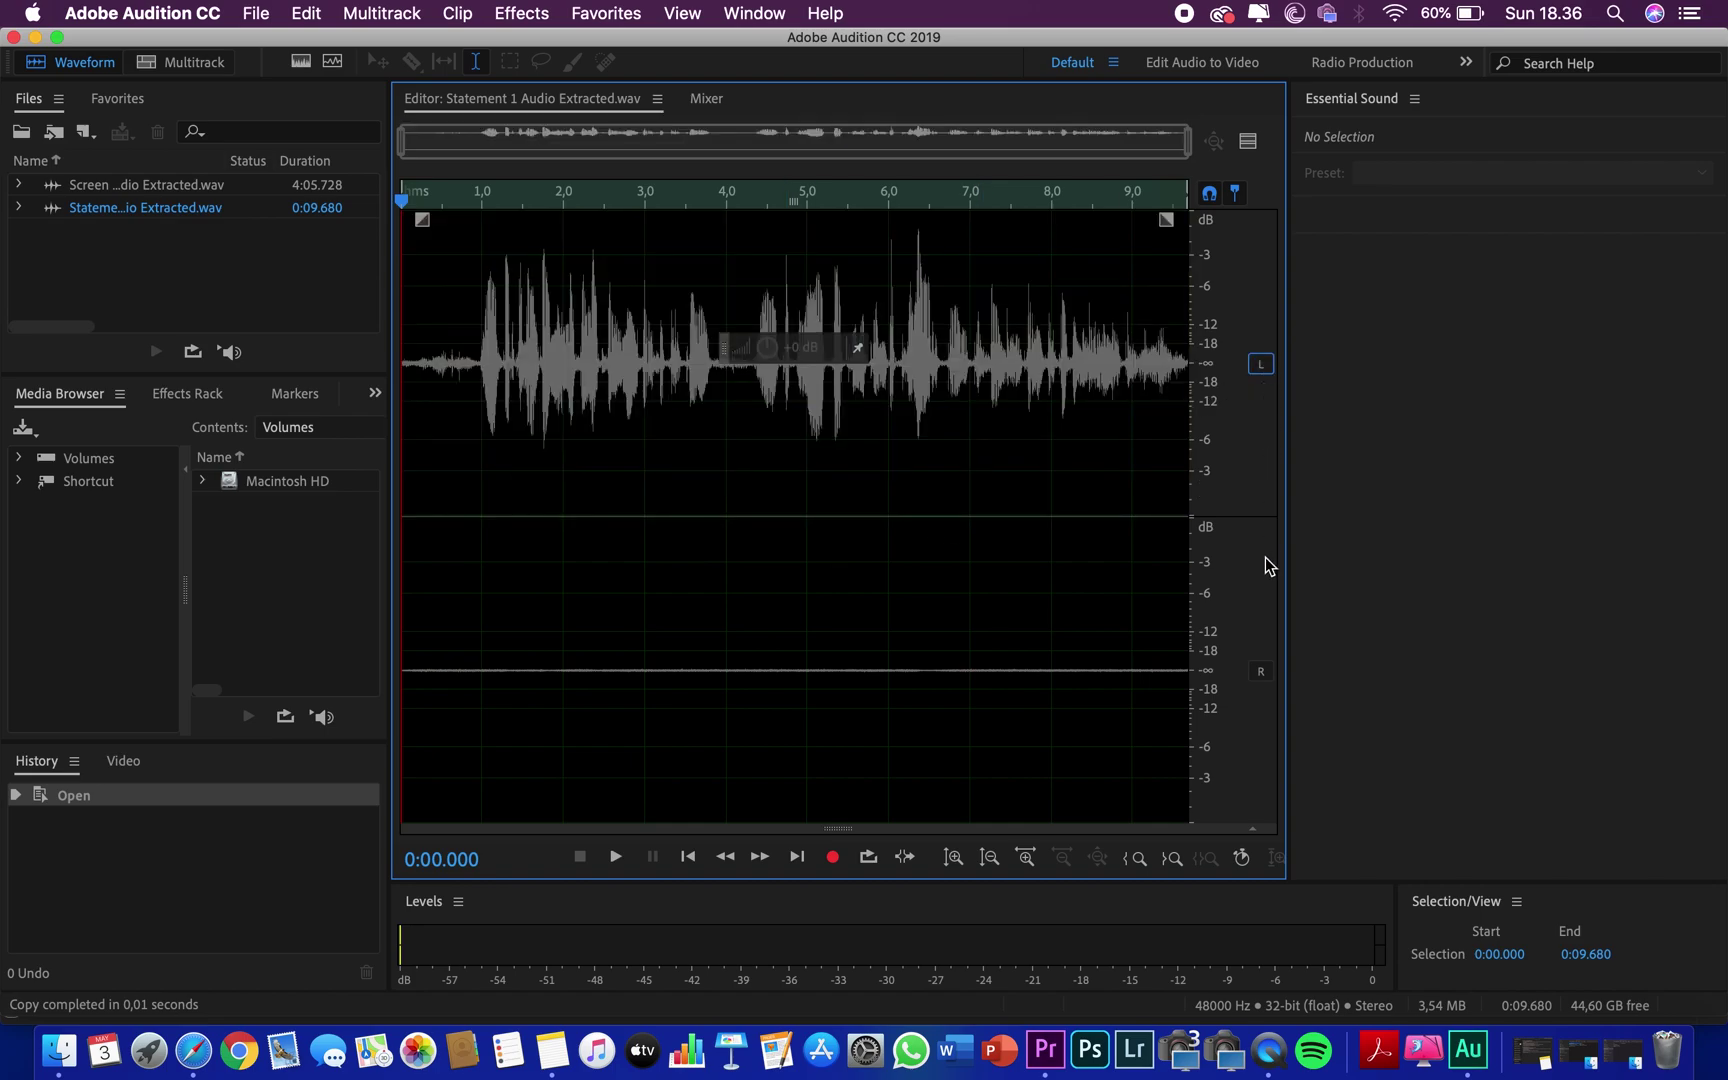
left_click(1261, 675)
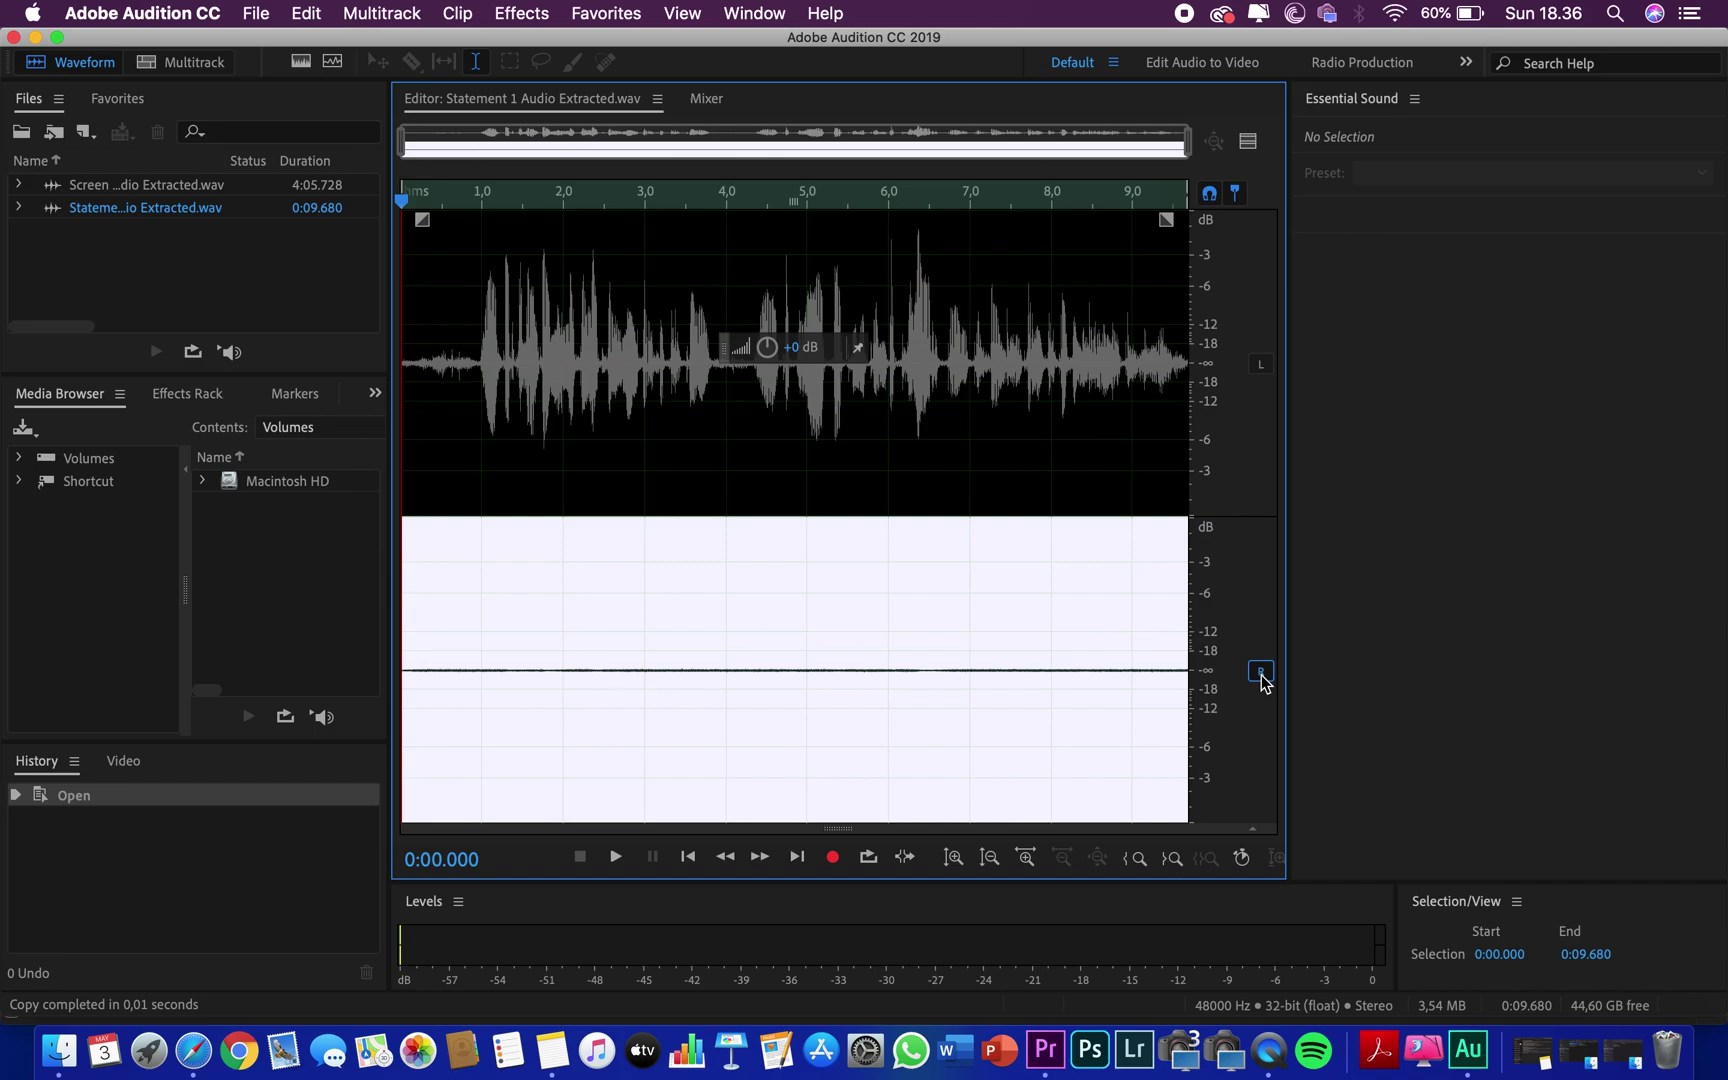
key("super+v")
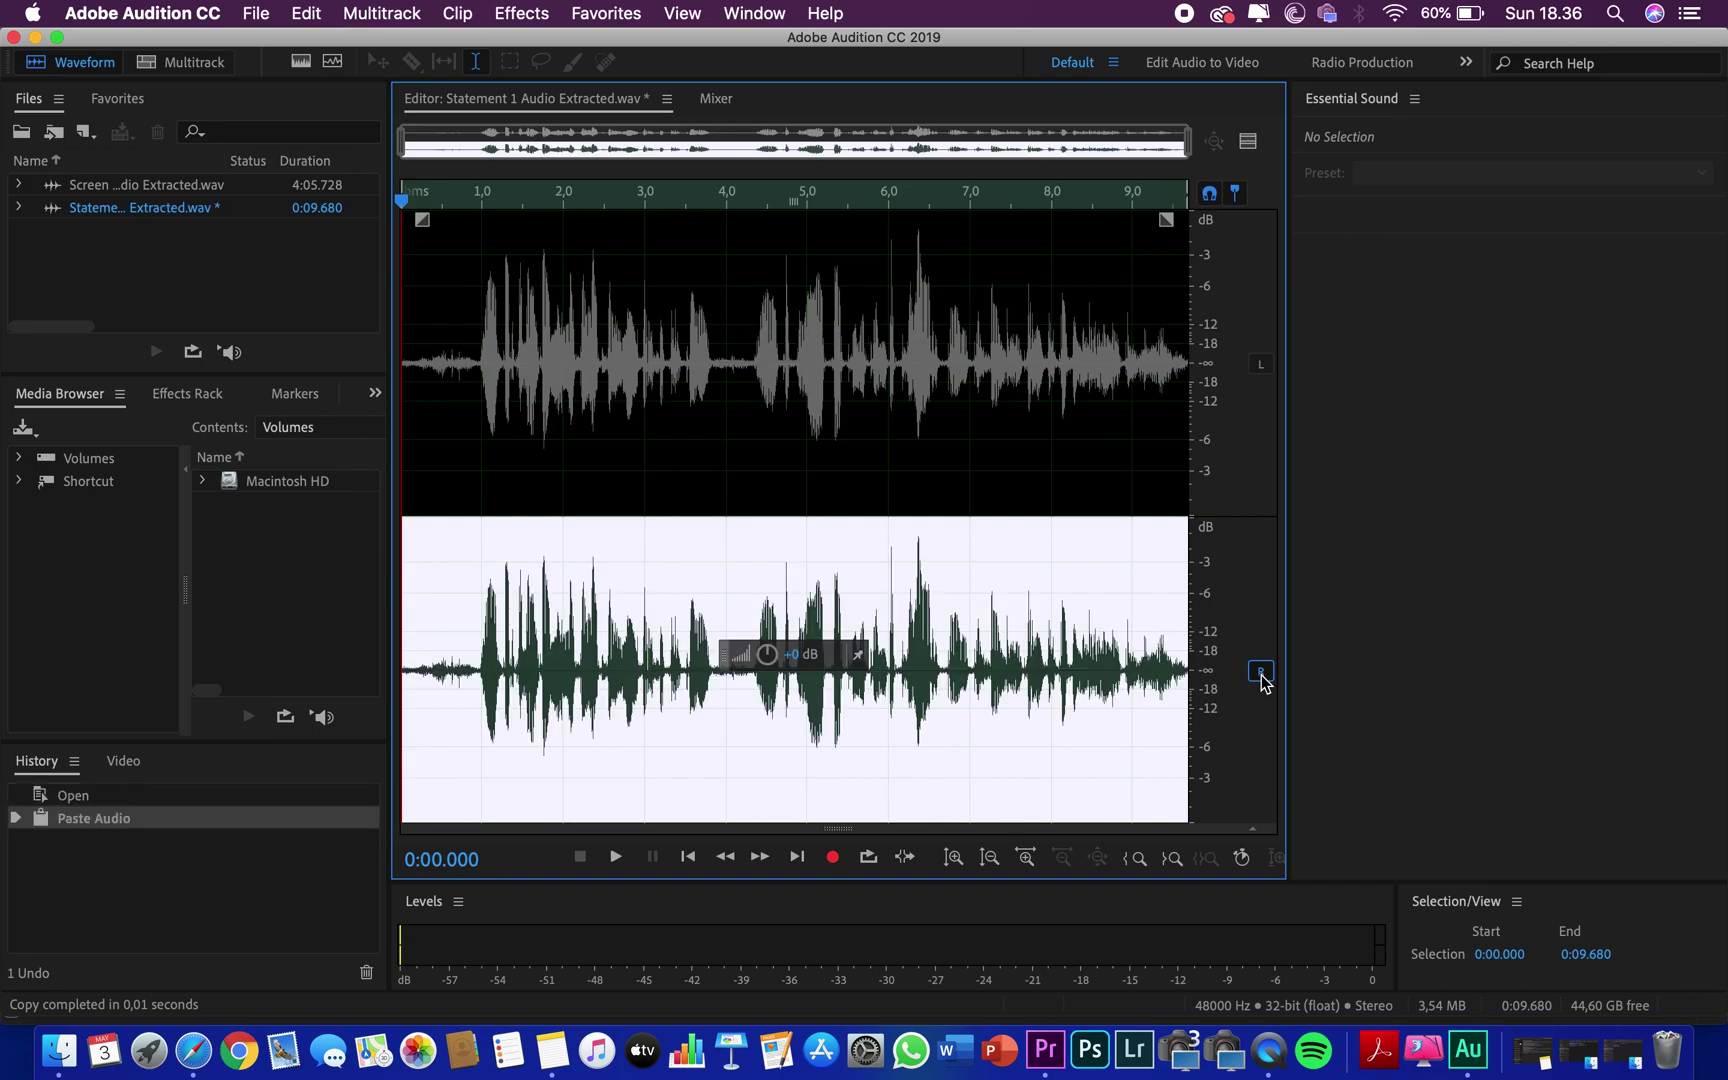
left_click(1261, 364)
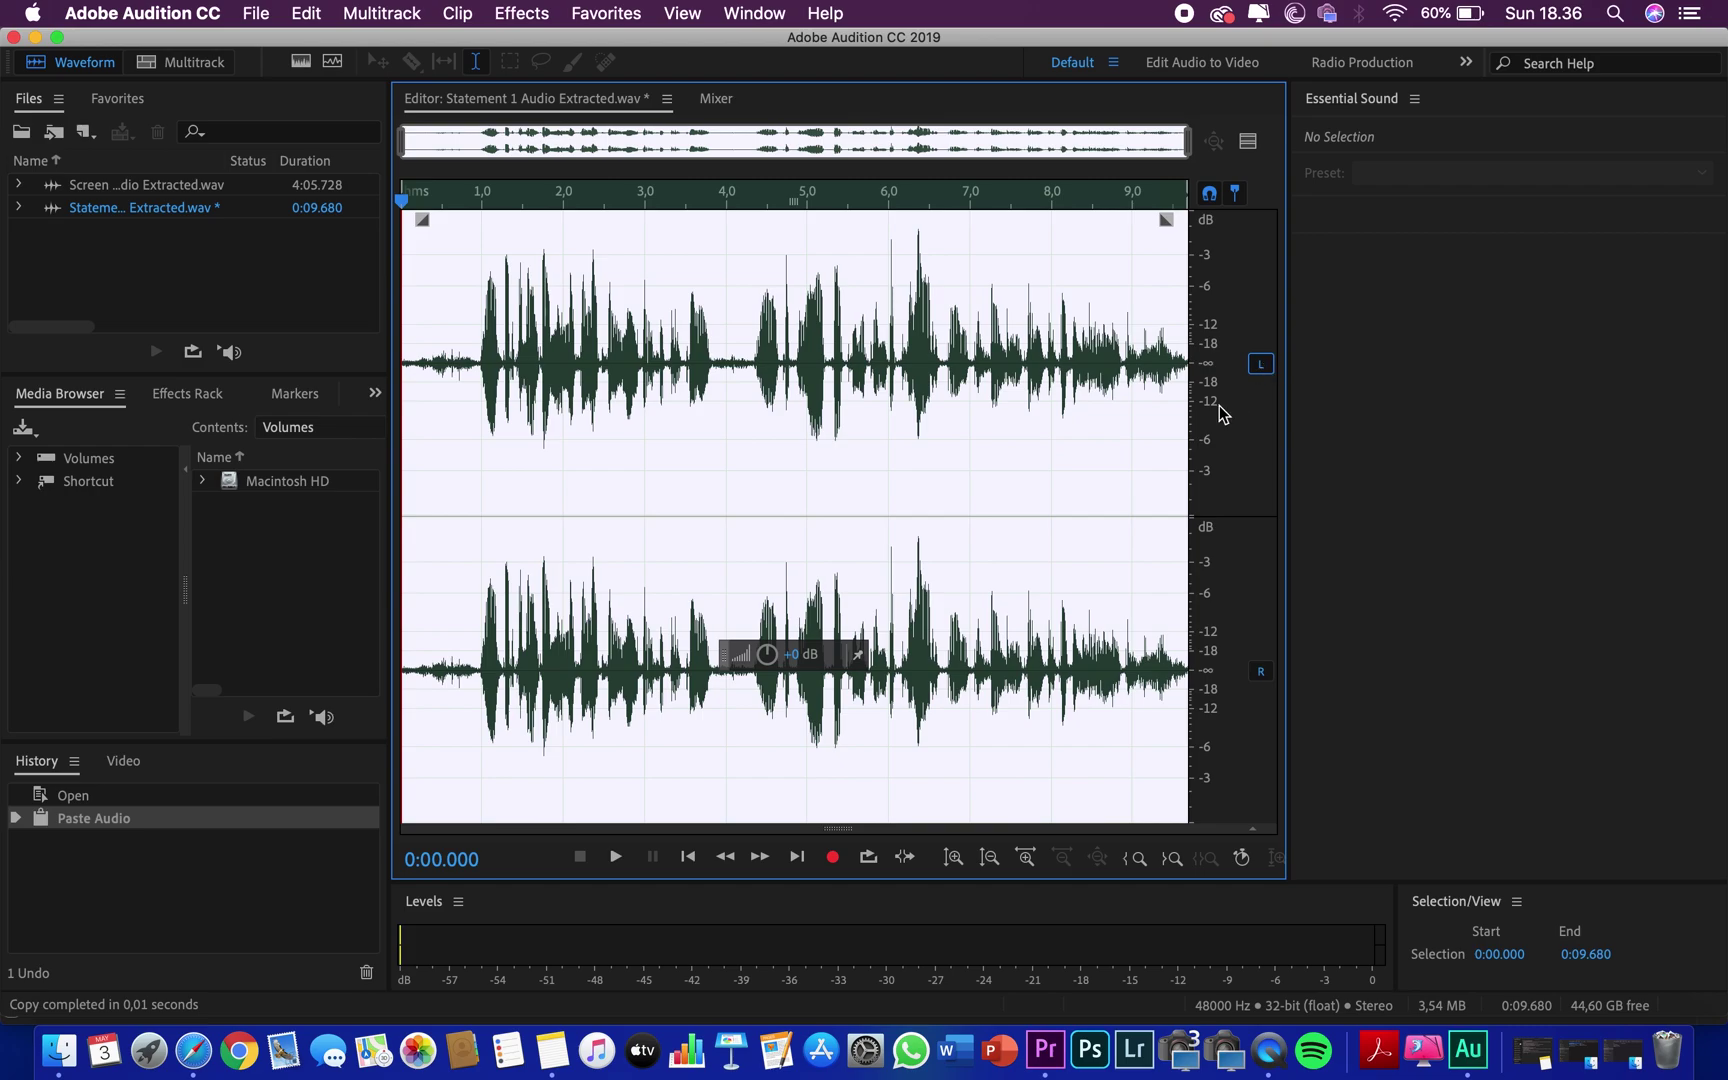
Clear the selection and play the stereo audio from the beginning to check both channels.
left_click(1146, 449)
left_click(411, 463)
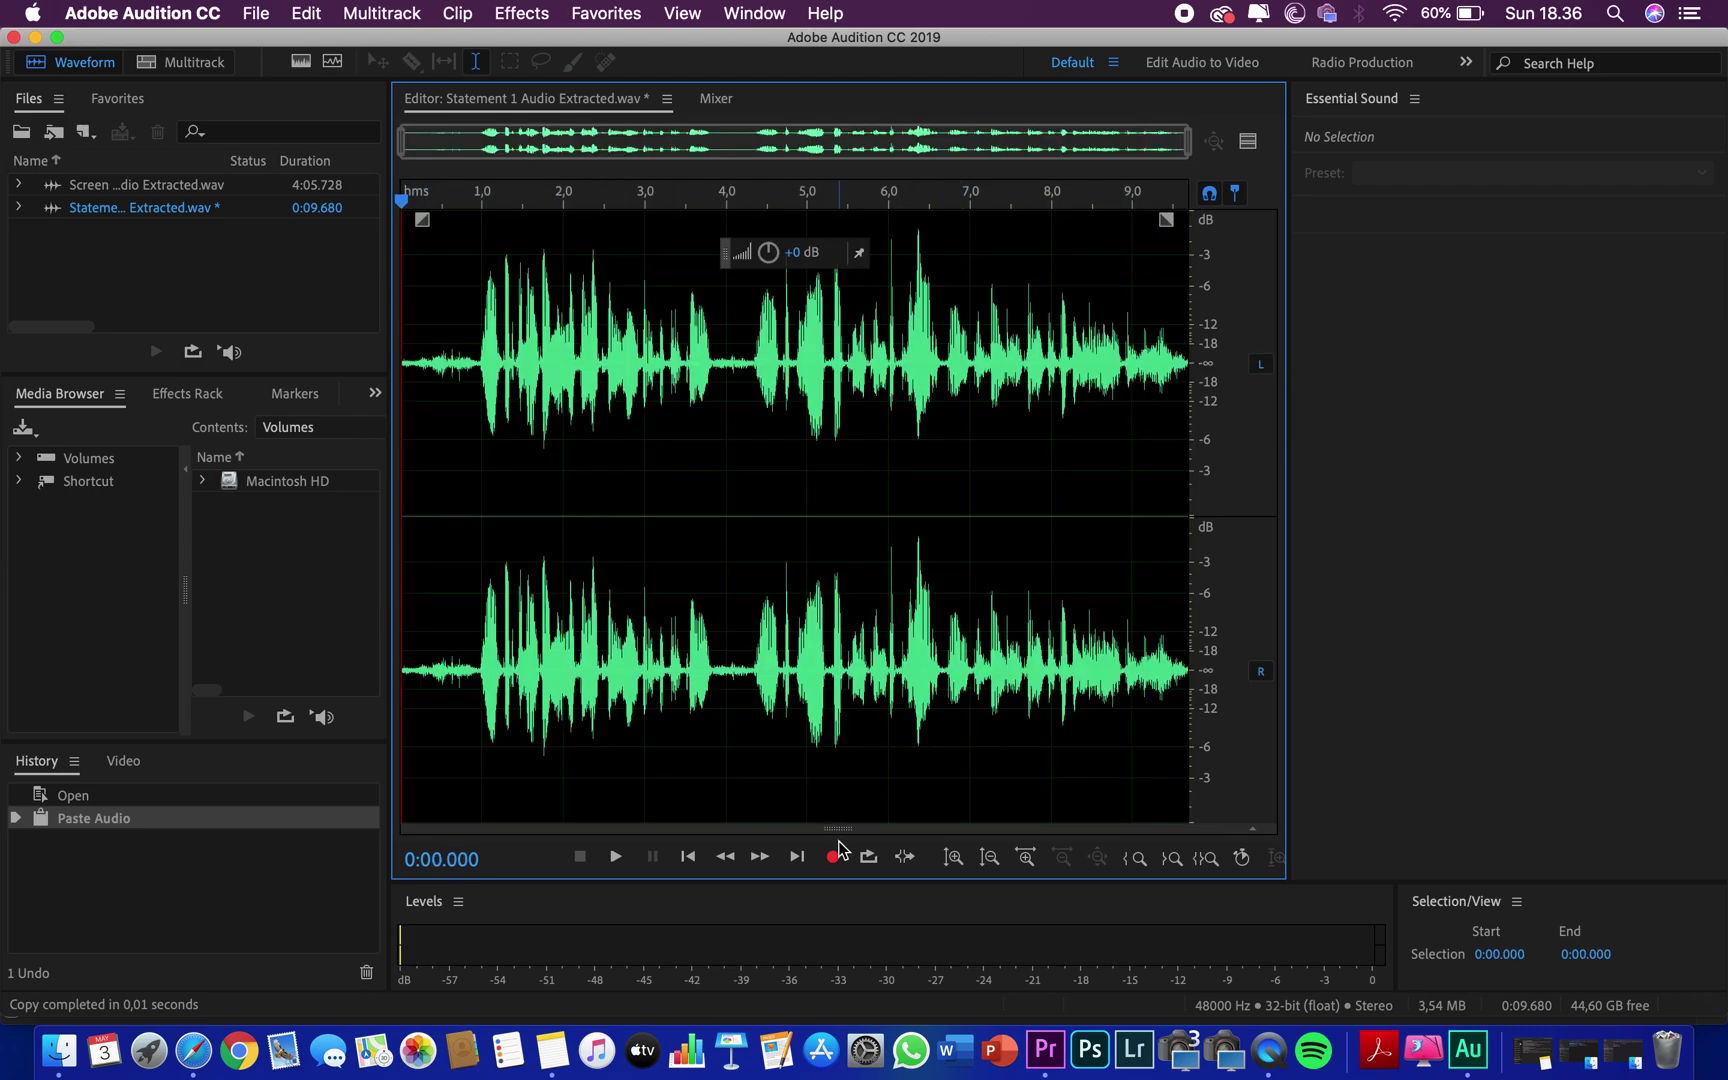
left_click(615, 857)
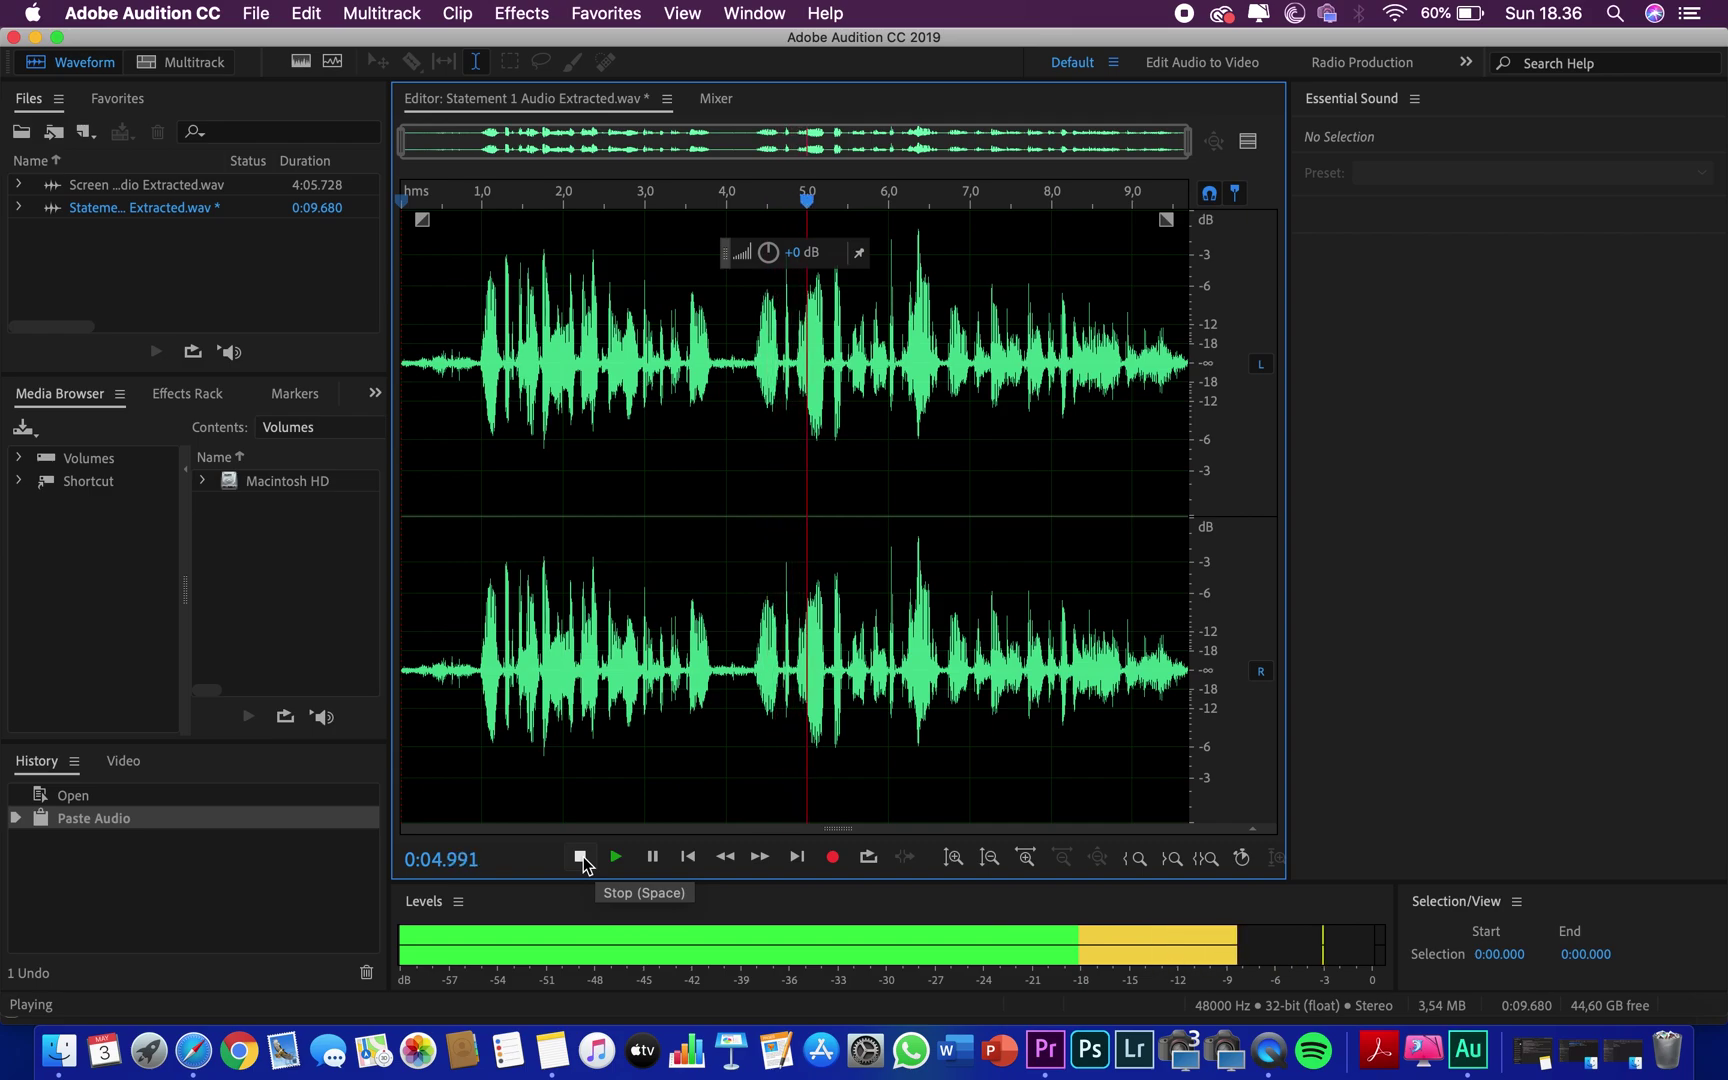
left_click(580, 857)
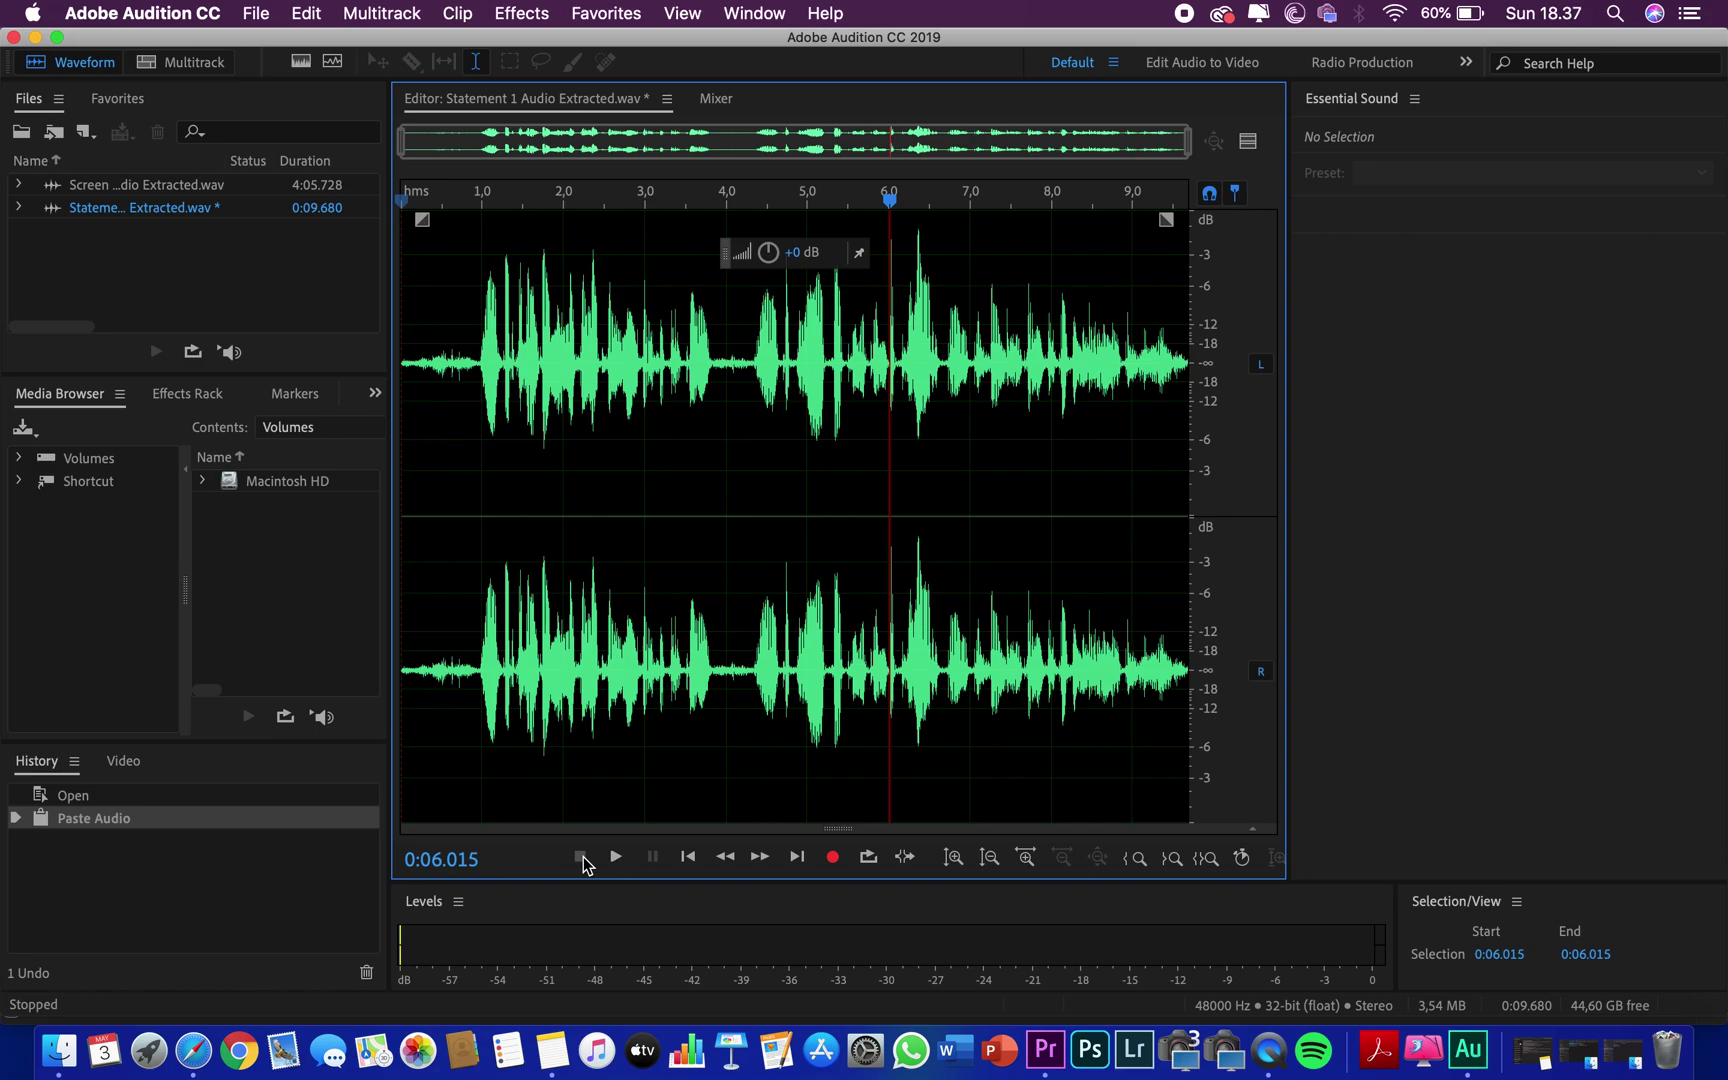
Normalize the whole audio file to 100%, with all channels normalized equally.
left_click(522, 14)
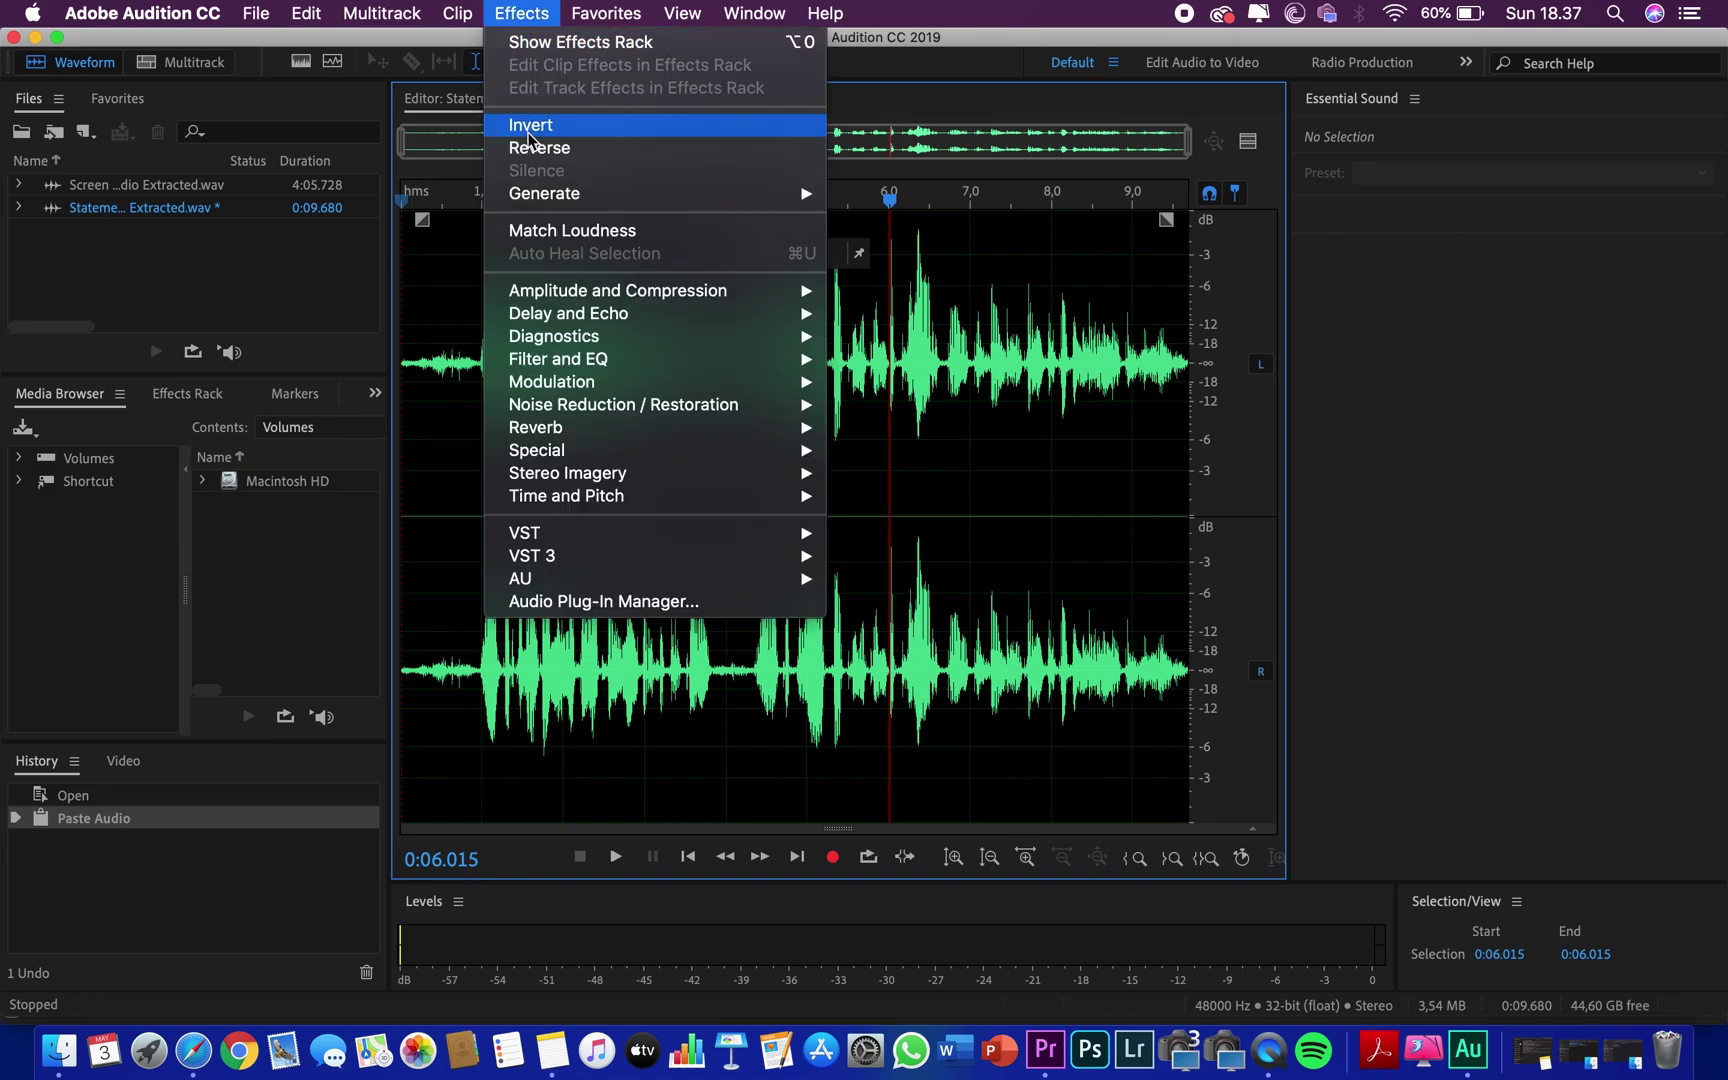
mouse_move(566, 314)
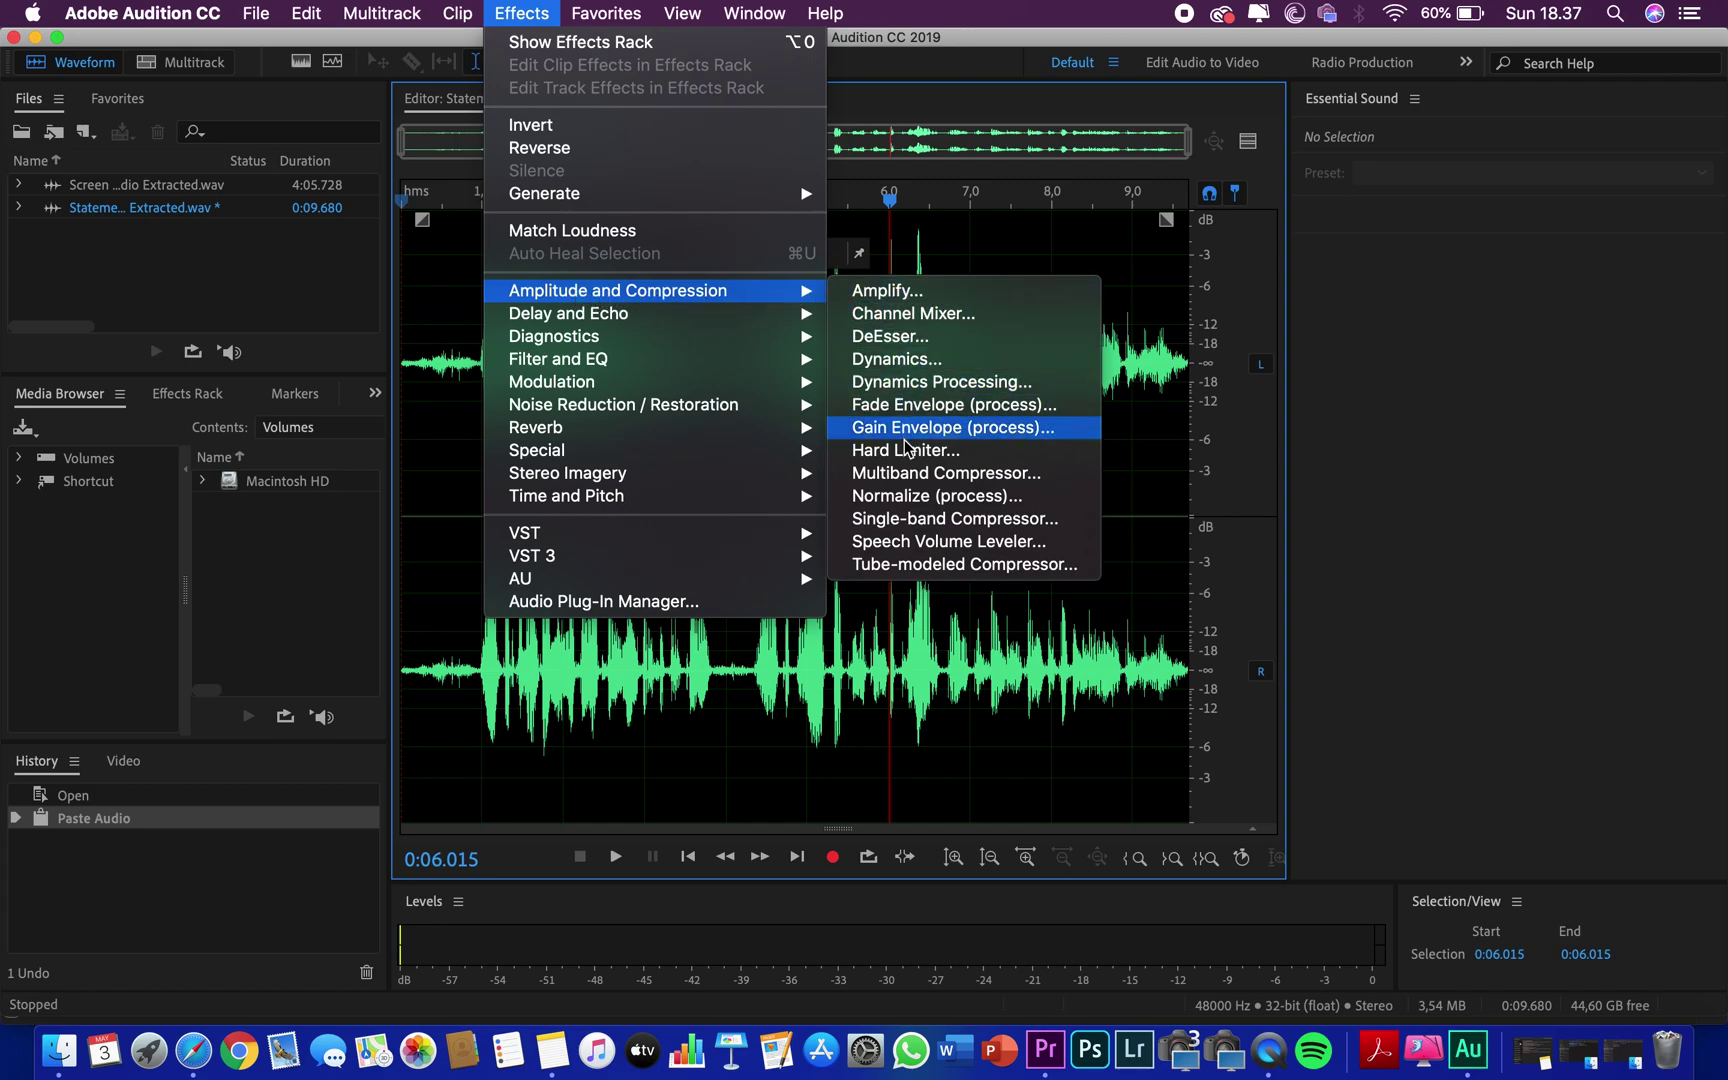
left_click(928, 497)
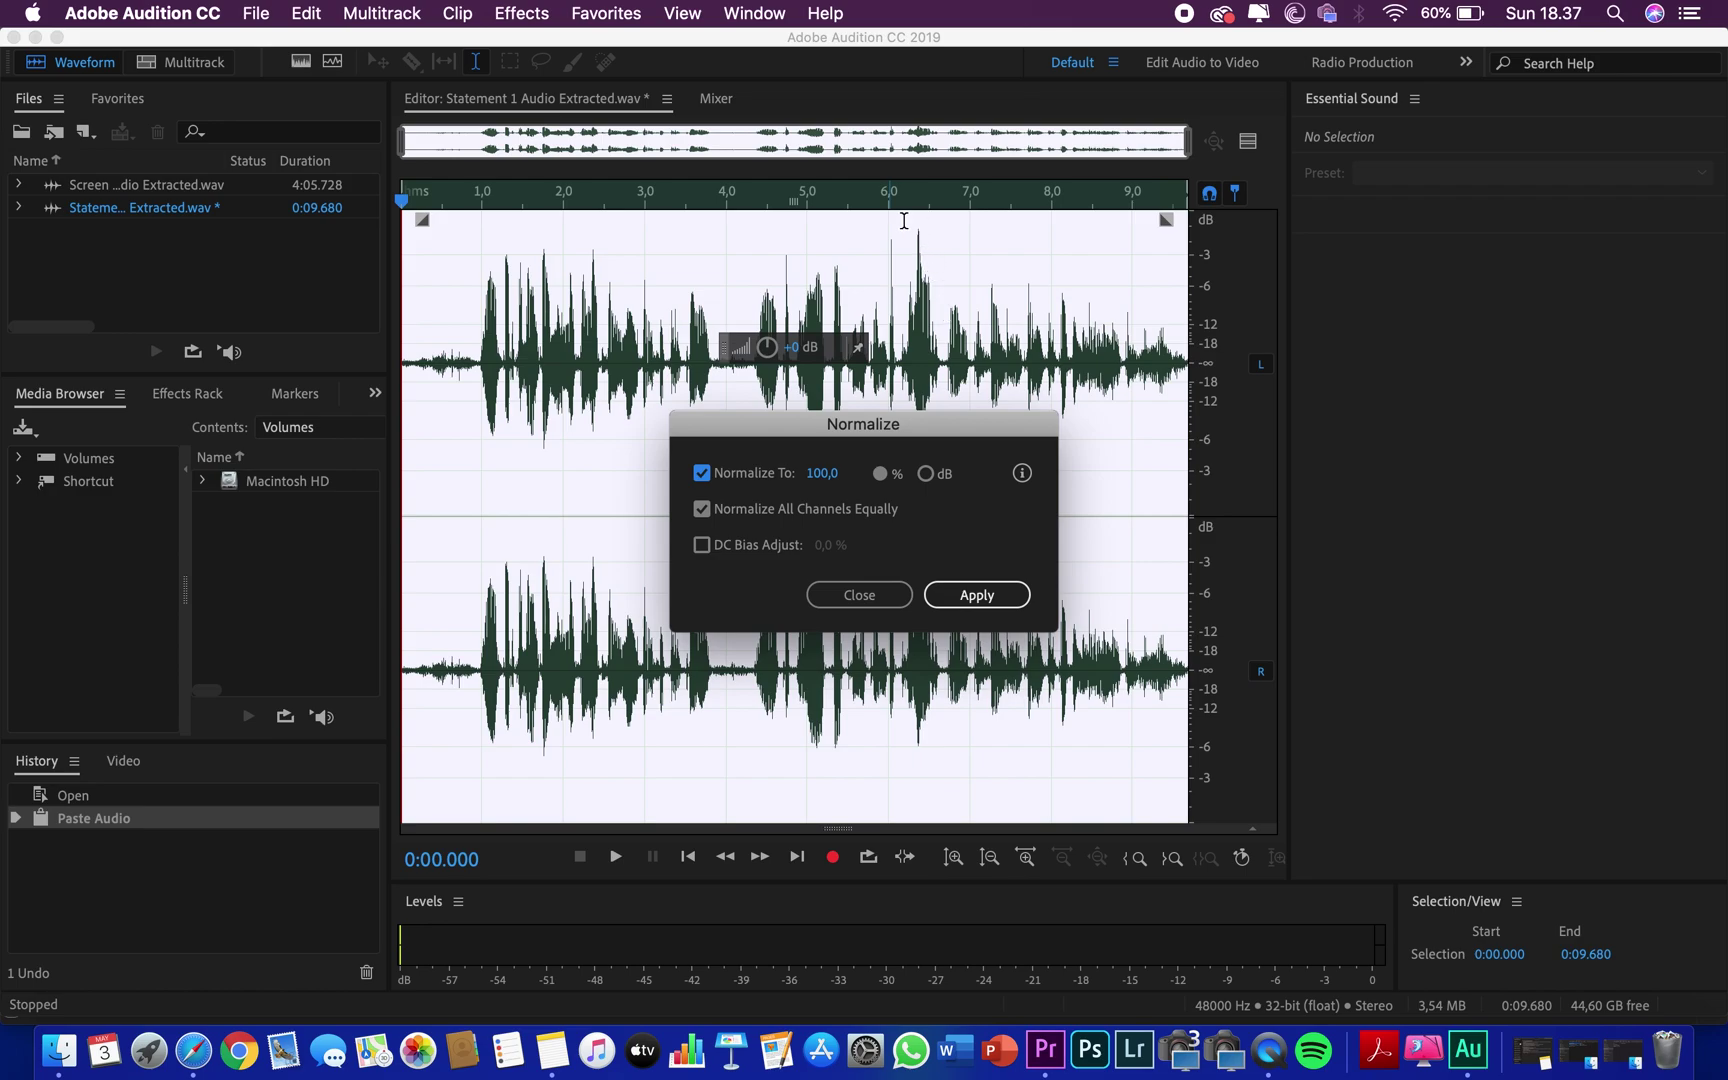
left_click(976, 595)
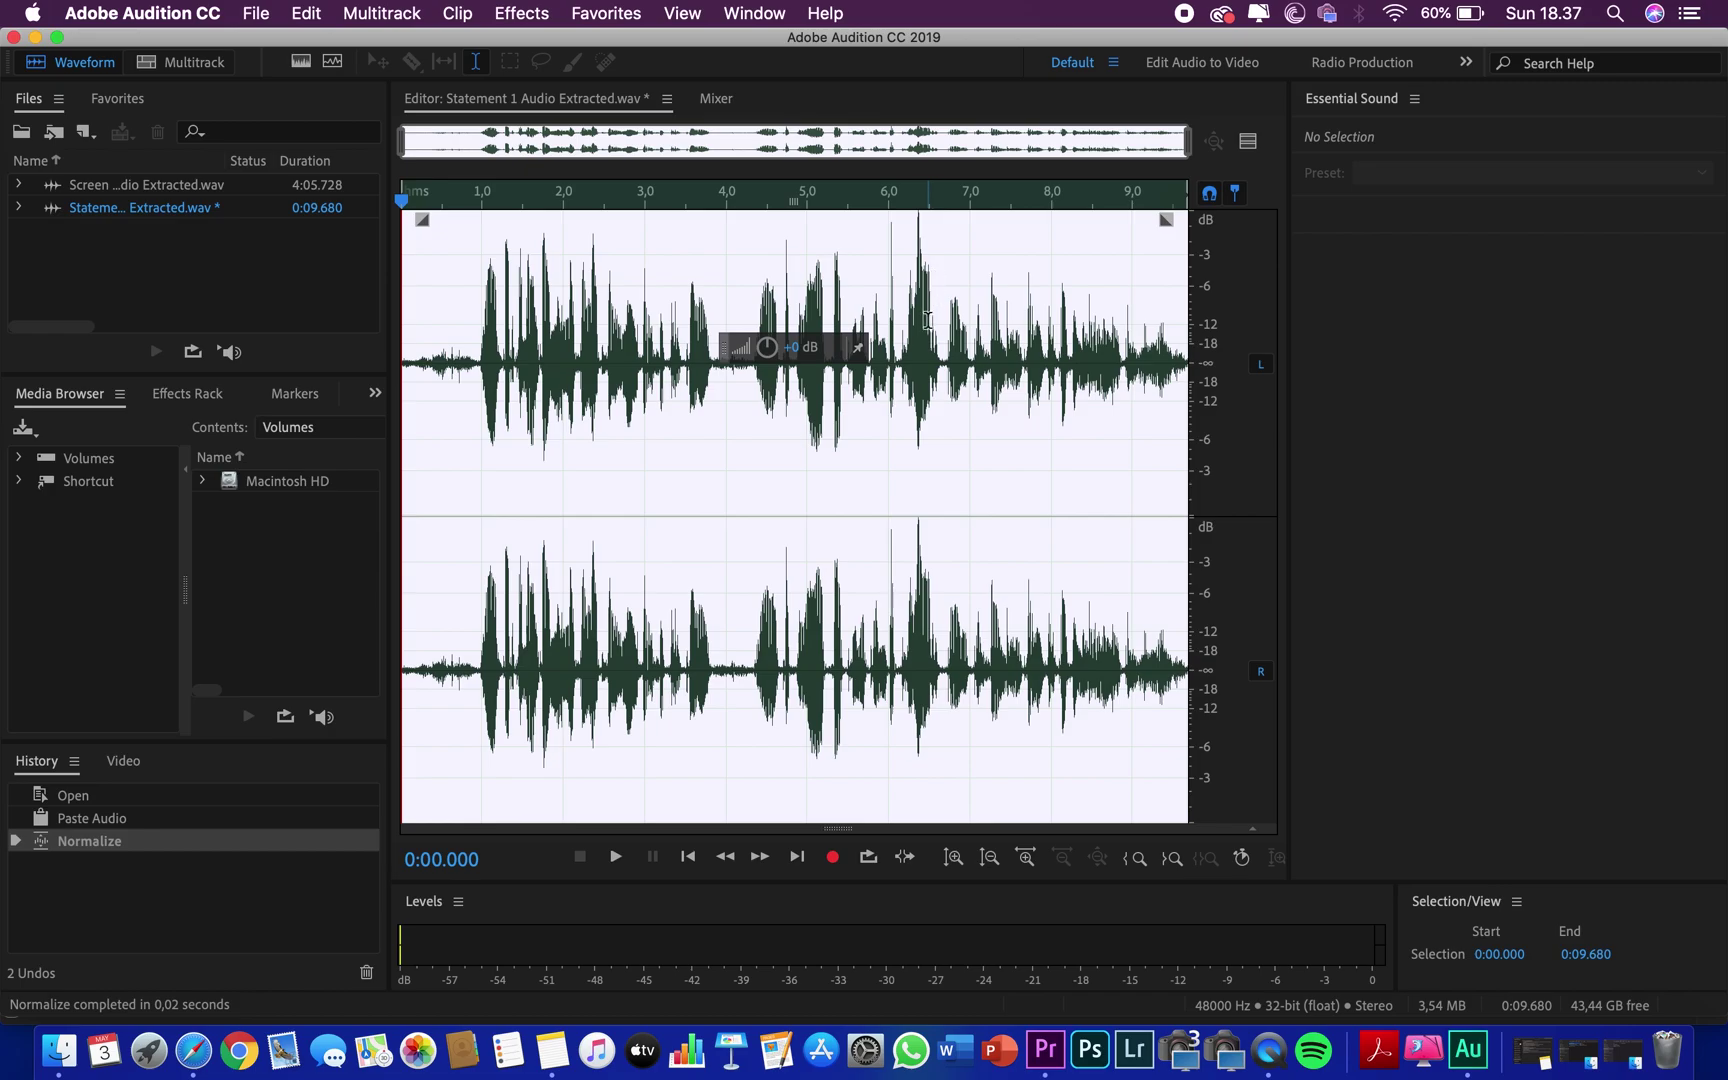
Lower the gain of the loud peaks at about 0:01.734–0:01.843 and 0:02.322–0:02.416 in both channels.
scroll(911, 338, "up", 5)
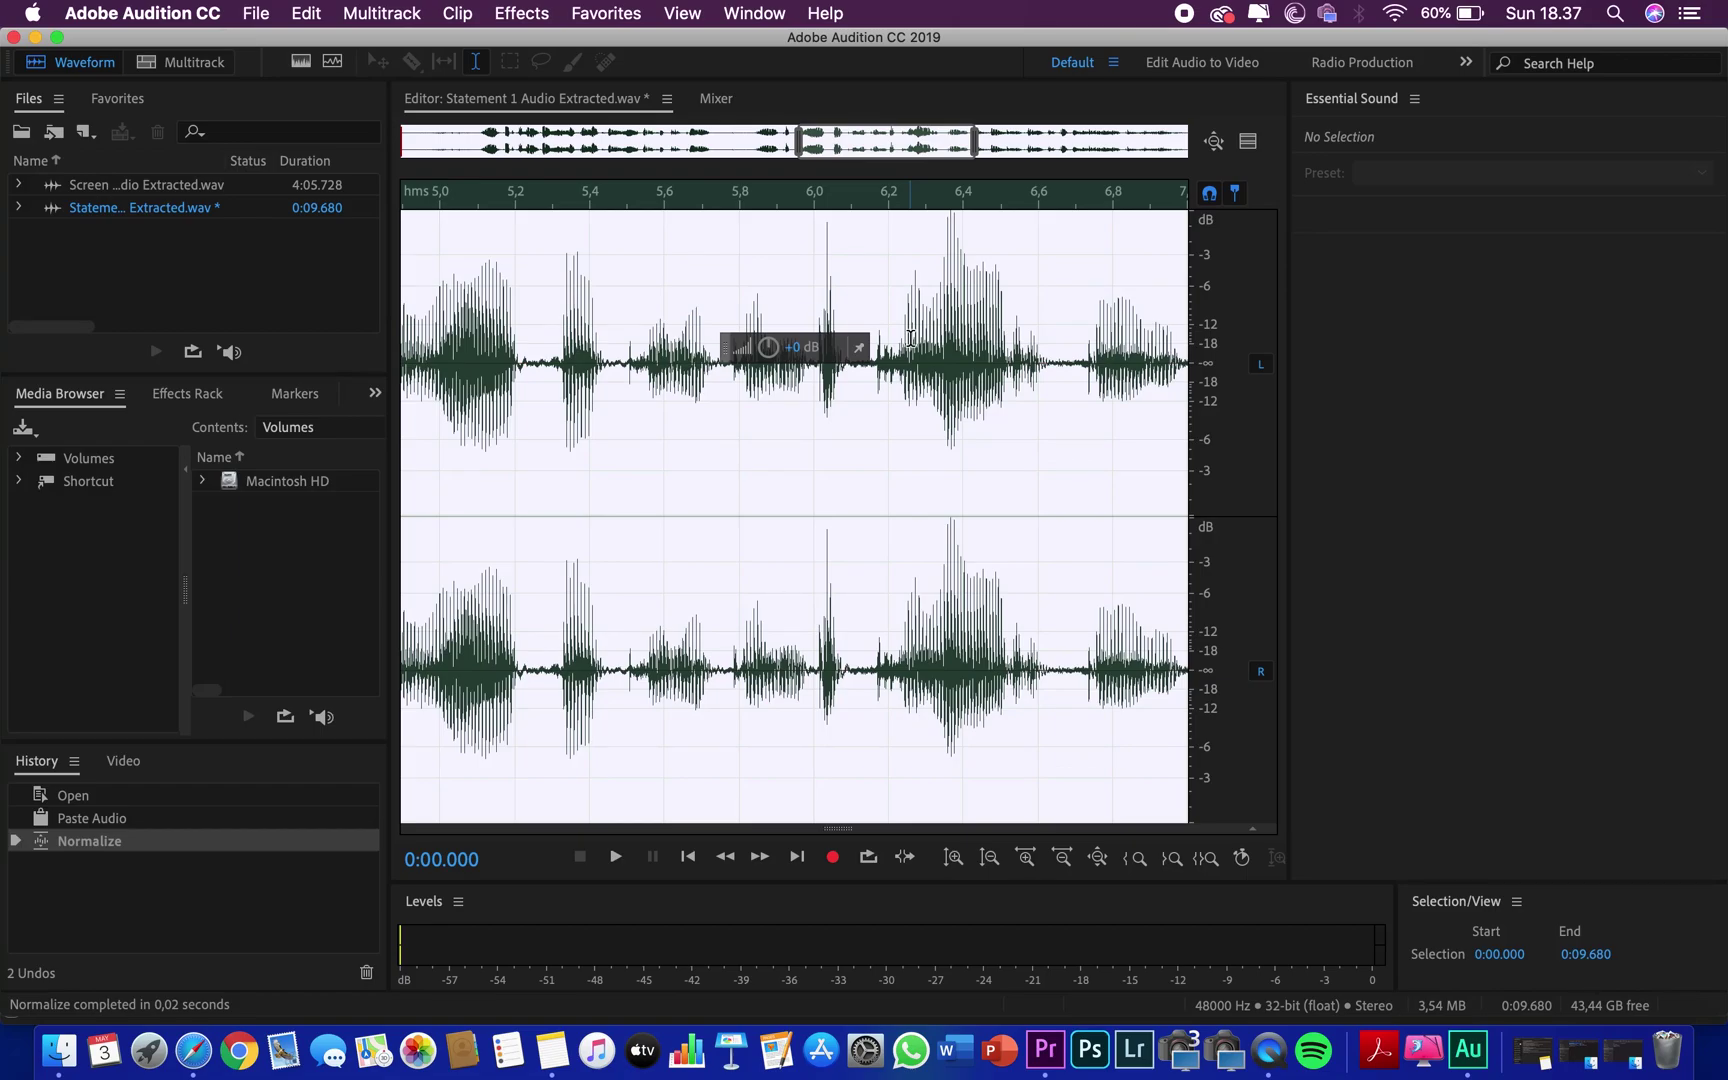
scroll(911, 338, "down", 4)
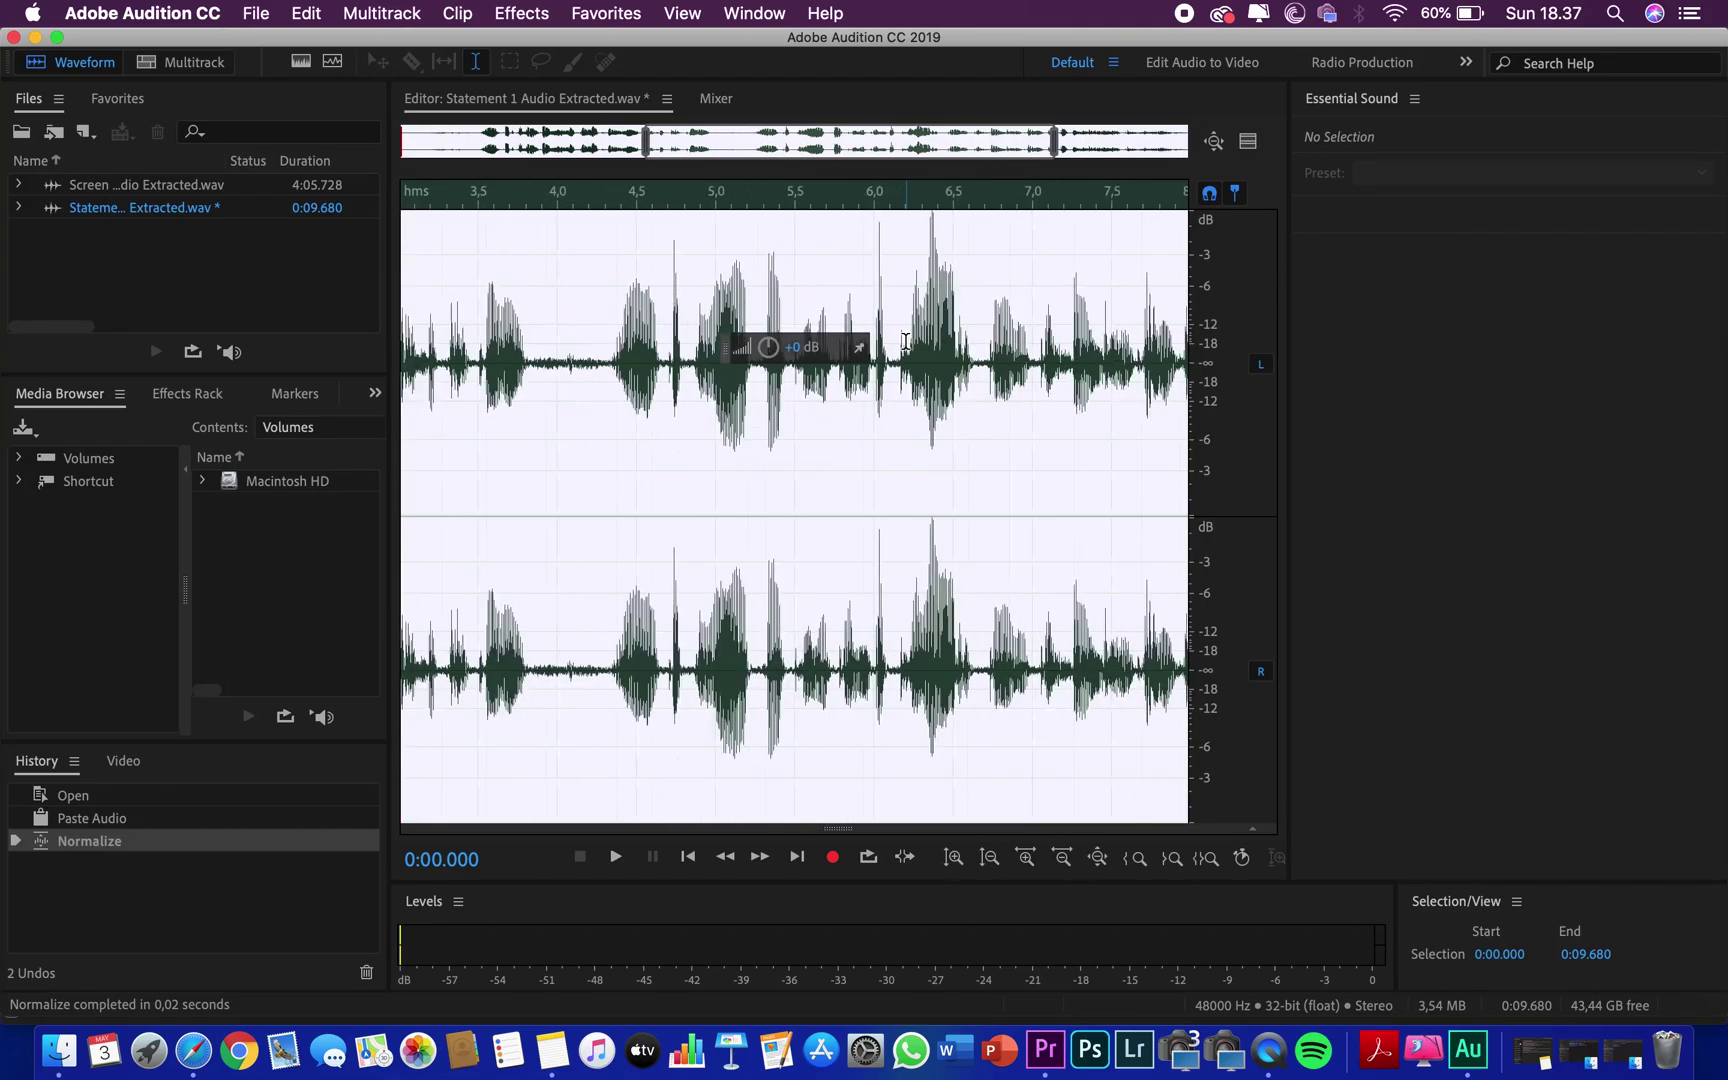
scroll(905, 341, "left", 5)
scroll(905, 341, "up", 2)
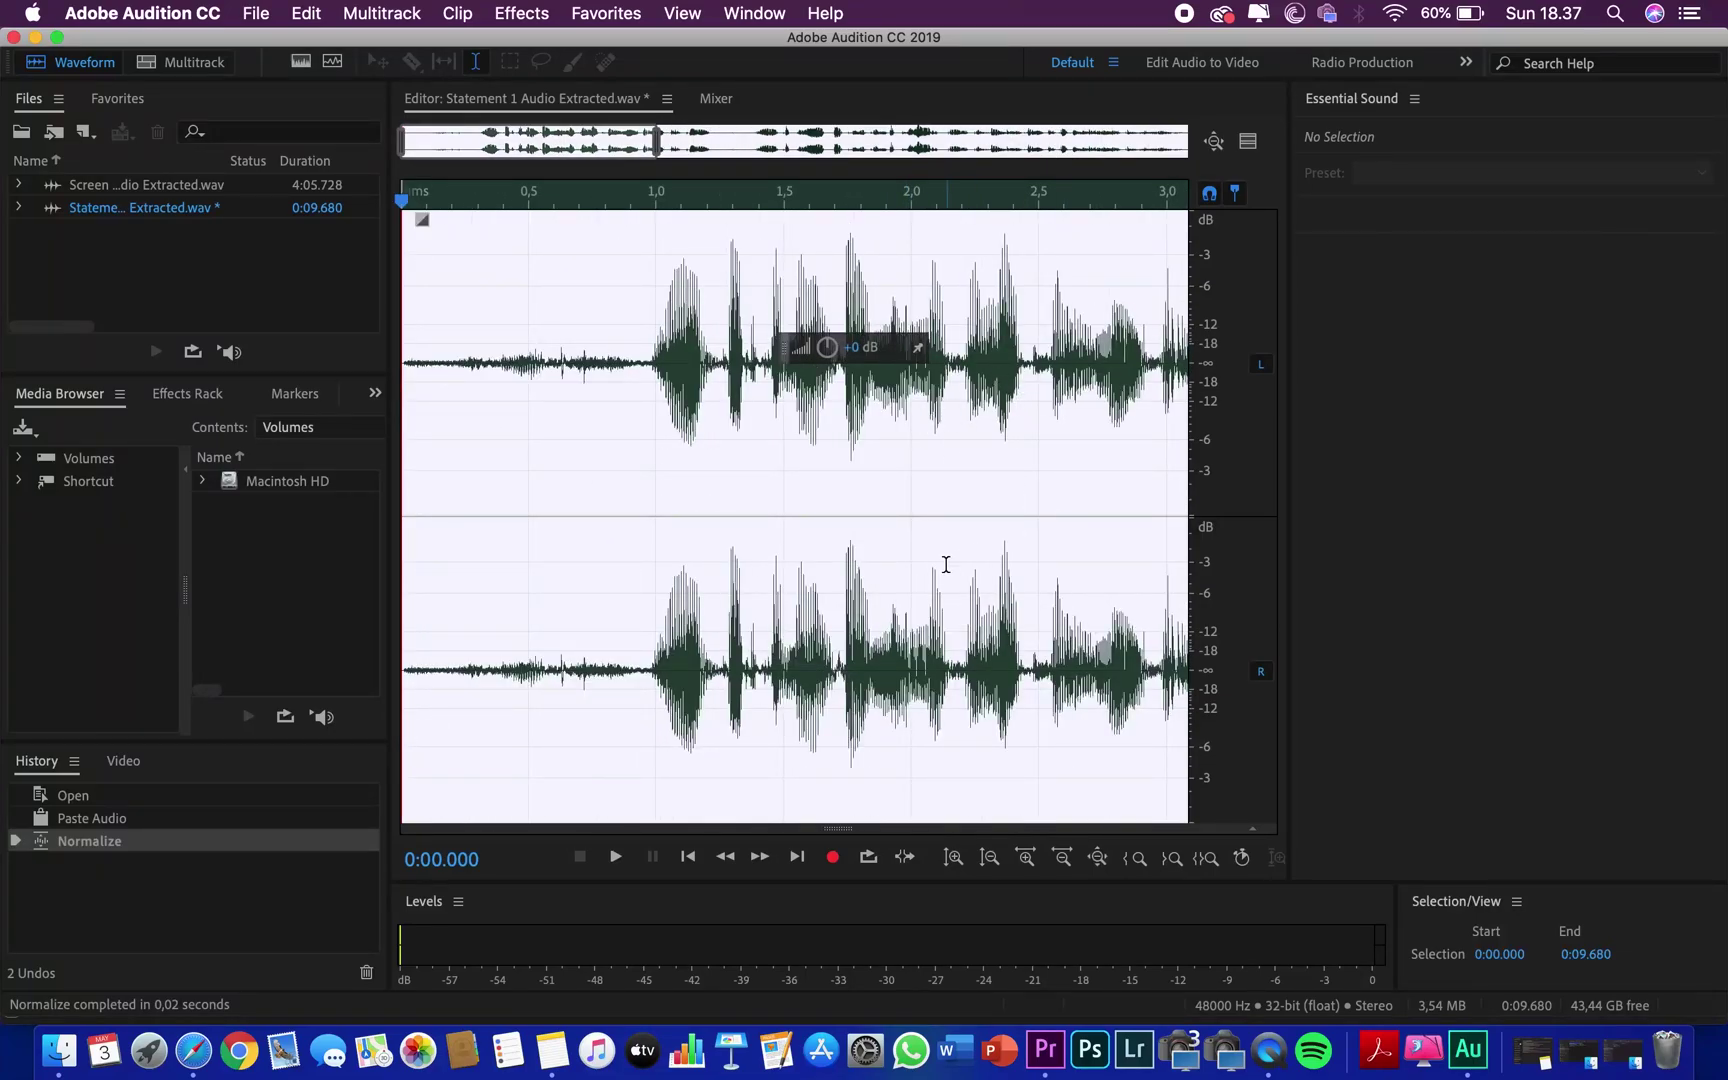
scroll(945, 564, "right", 5)
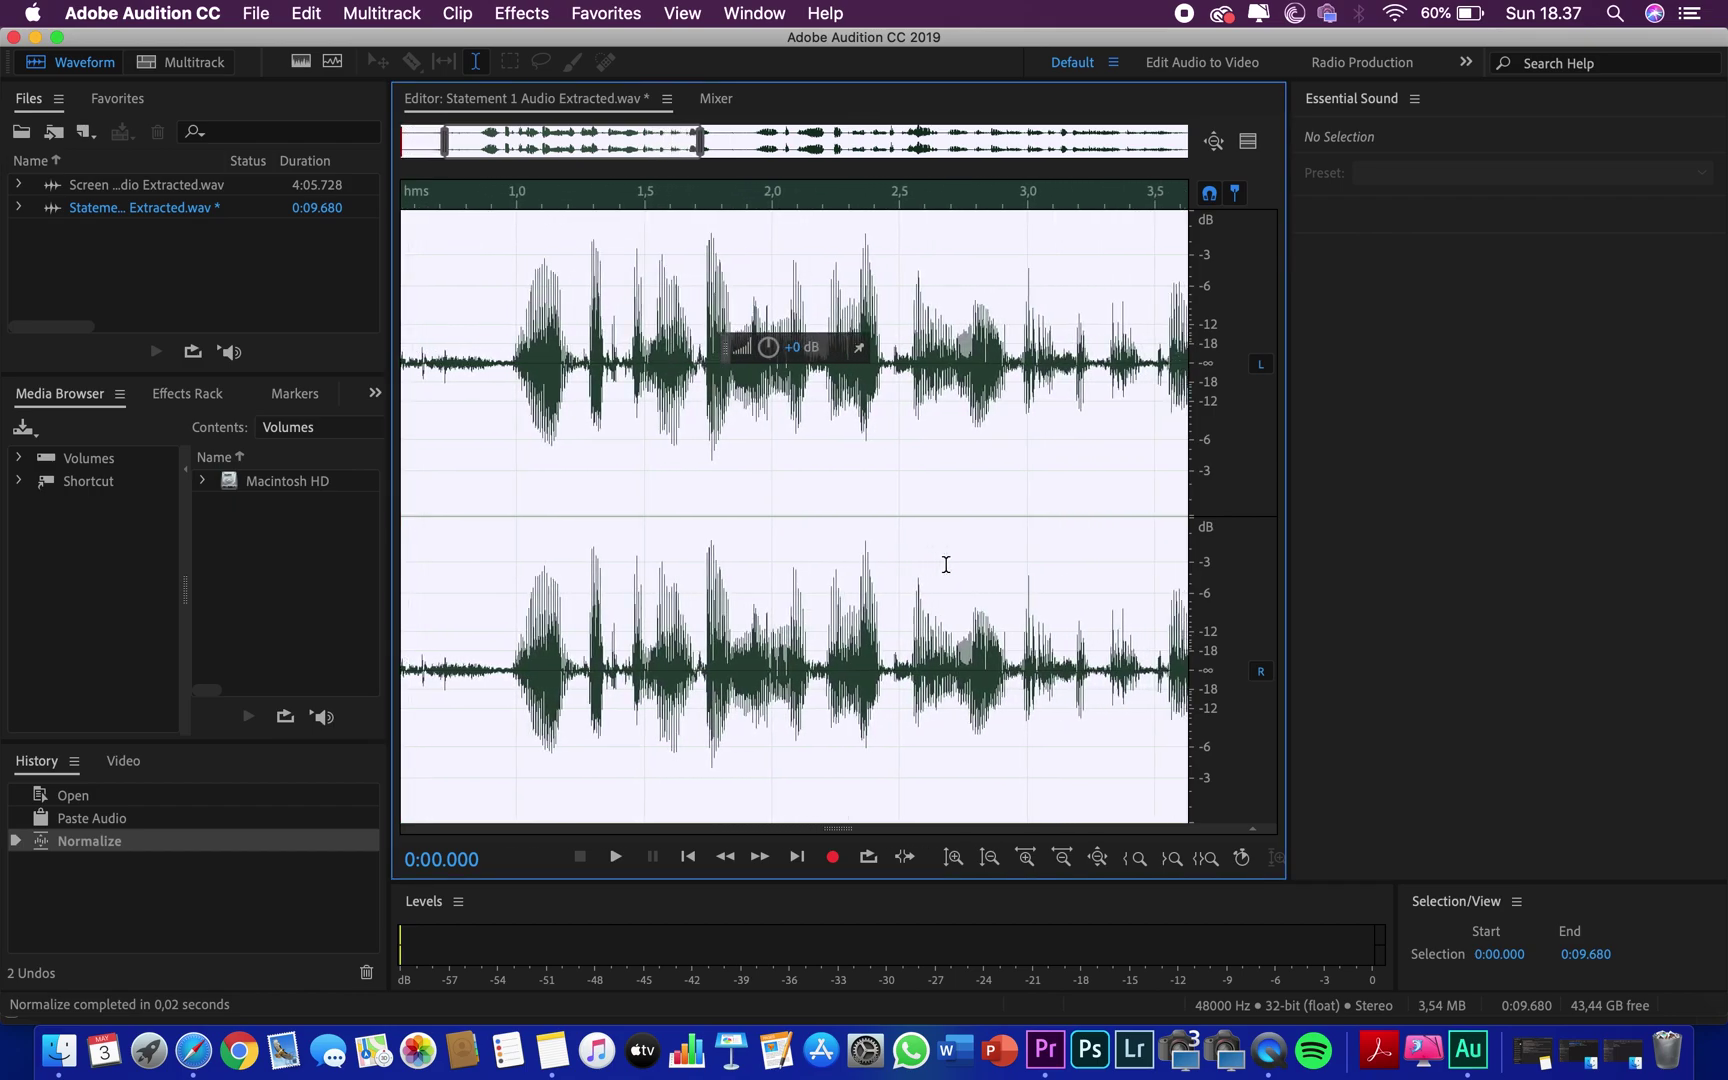
scroll(945, 564, "right", 2)
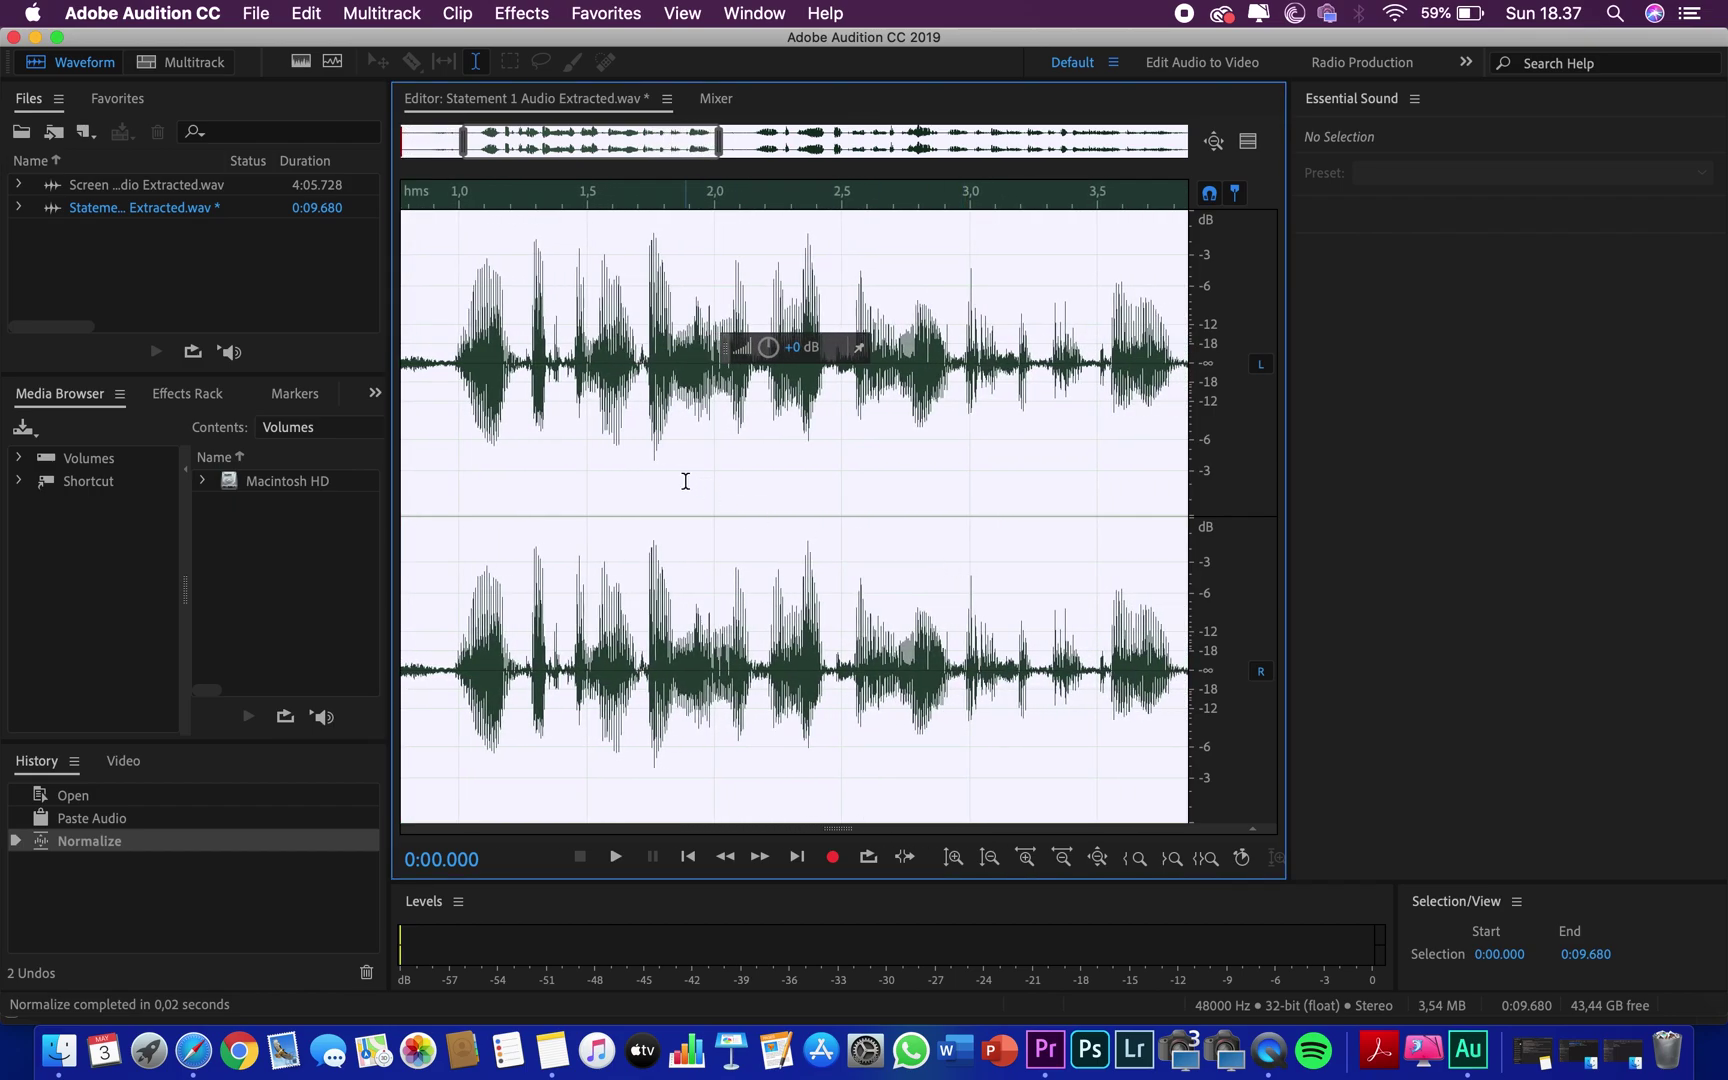
left_click(650, 490)
left_click(646, 388)
mouse_move(646, 388)
left_mouse_down()
mouse_move(675, 390)
mouse_move(661, 357)
left_mouse_up()
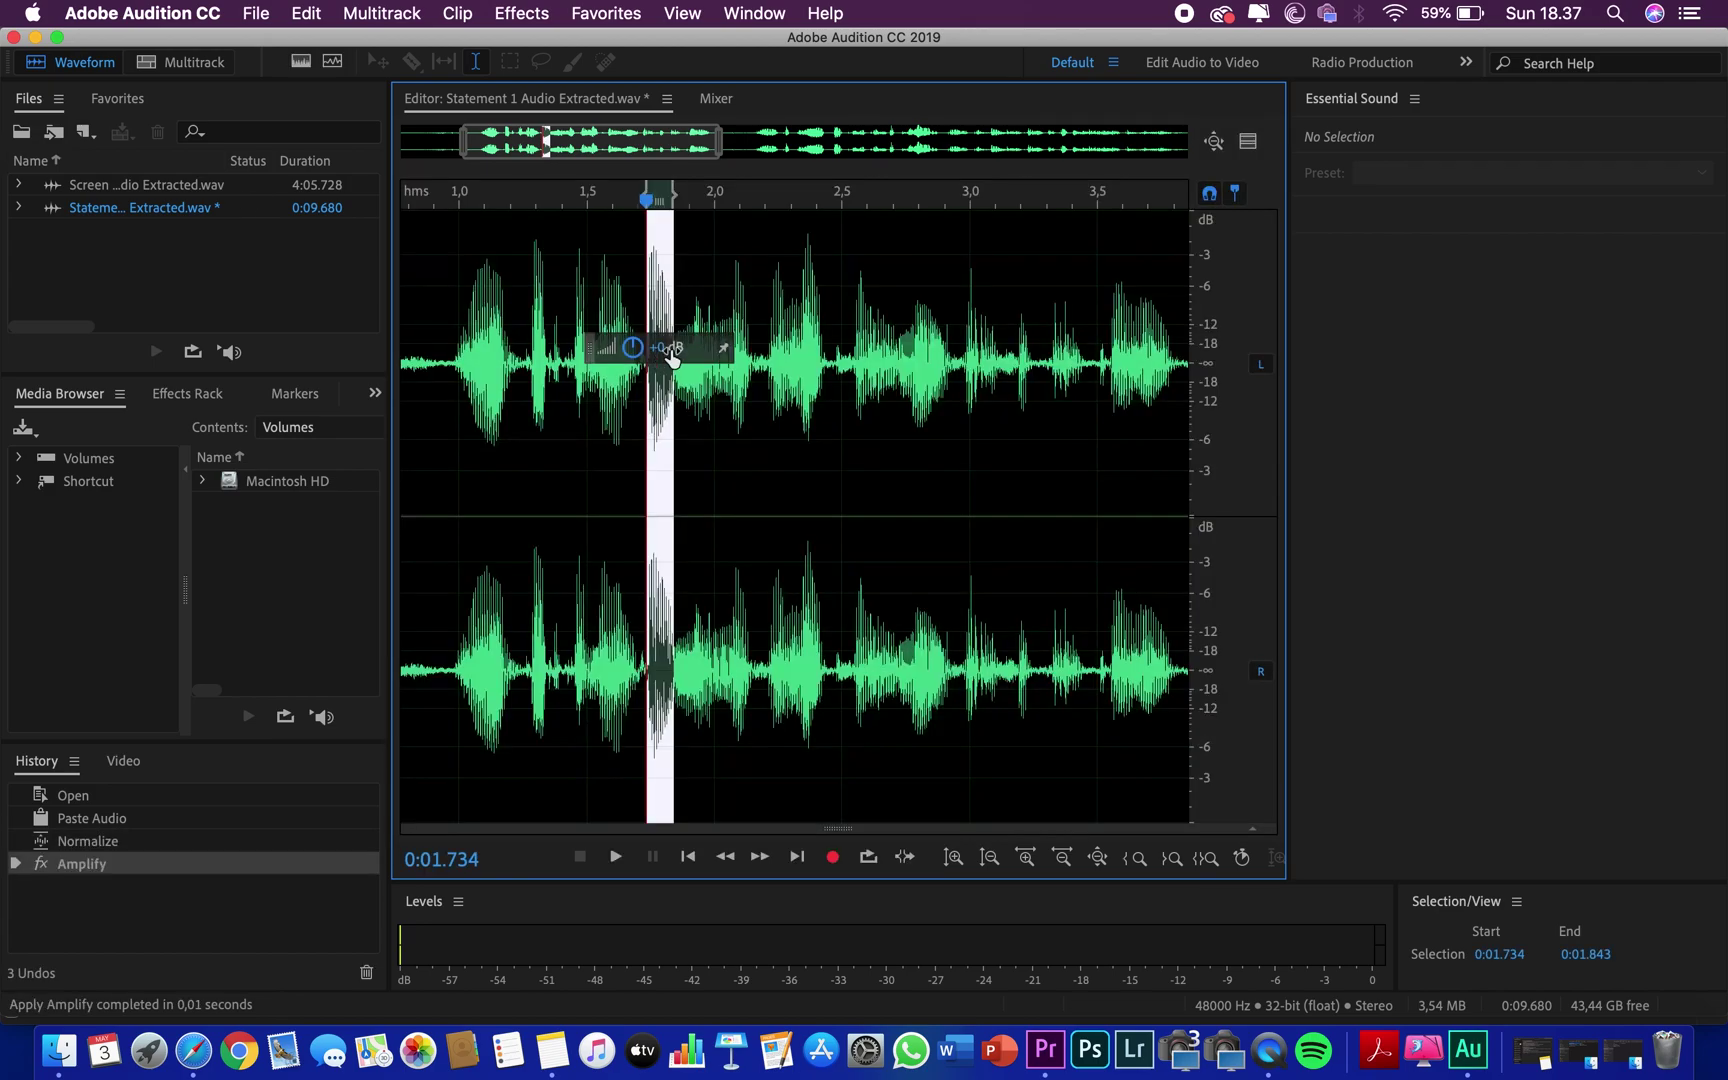
mouse_move(798, 360)
left_mouse_down()
mouse_move(822, 365)
mouse_move(809, 357)
left_mouse_up()
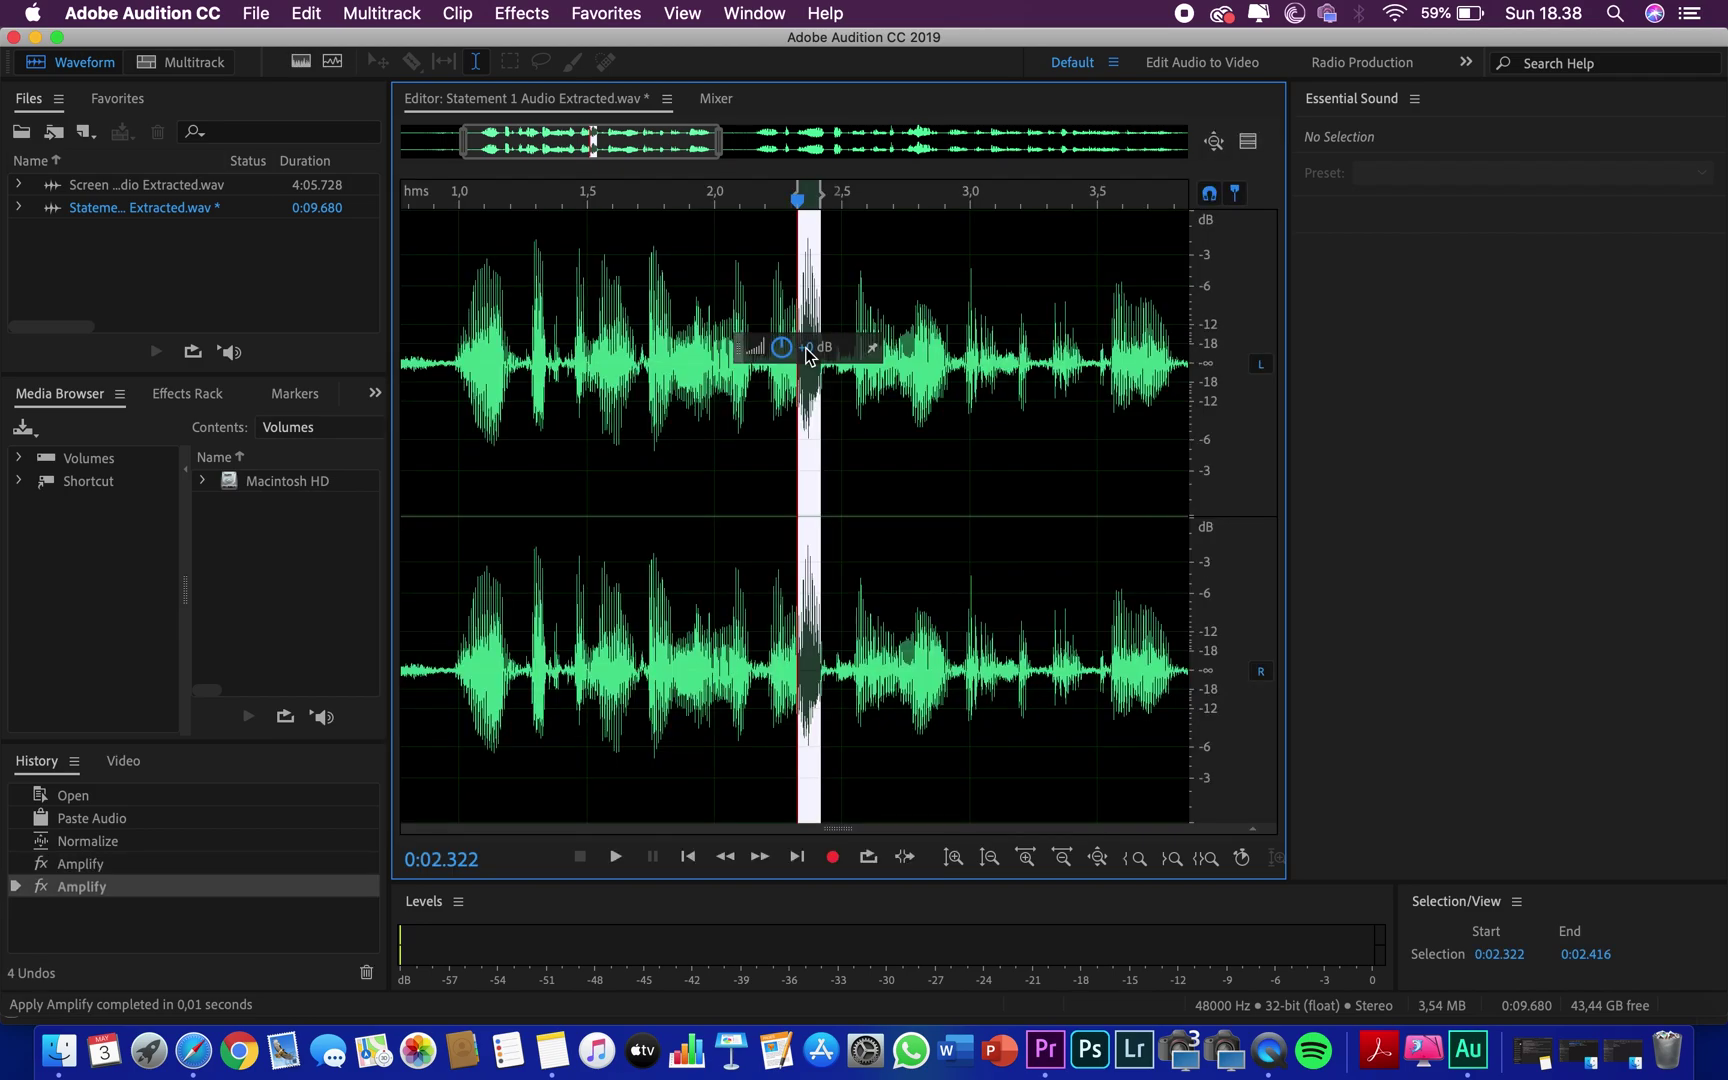
Normalize the audio again after deselecting the peak, and play it back from about 0:02.132.
left_click(886, 408)
key("super+shift+n")
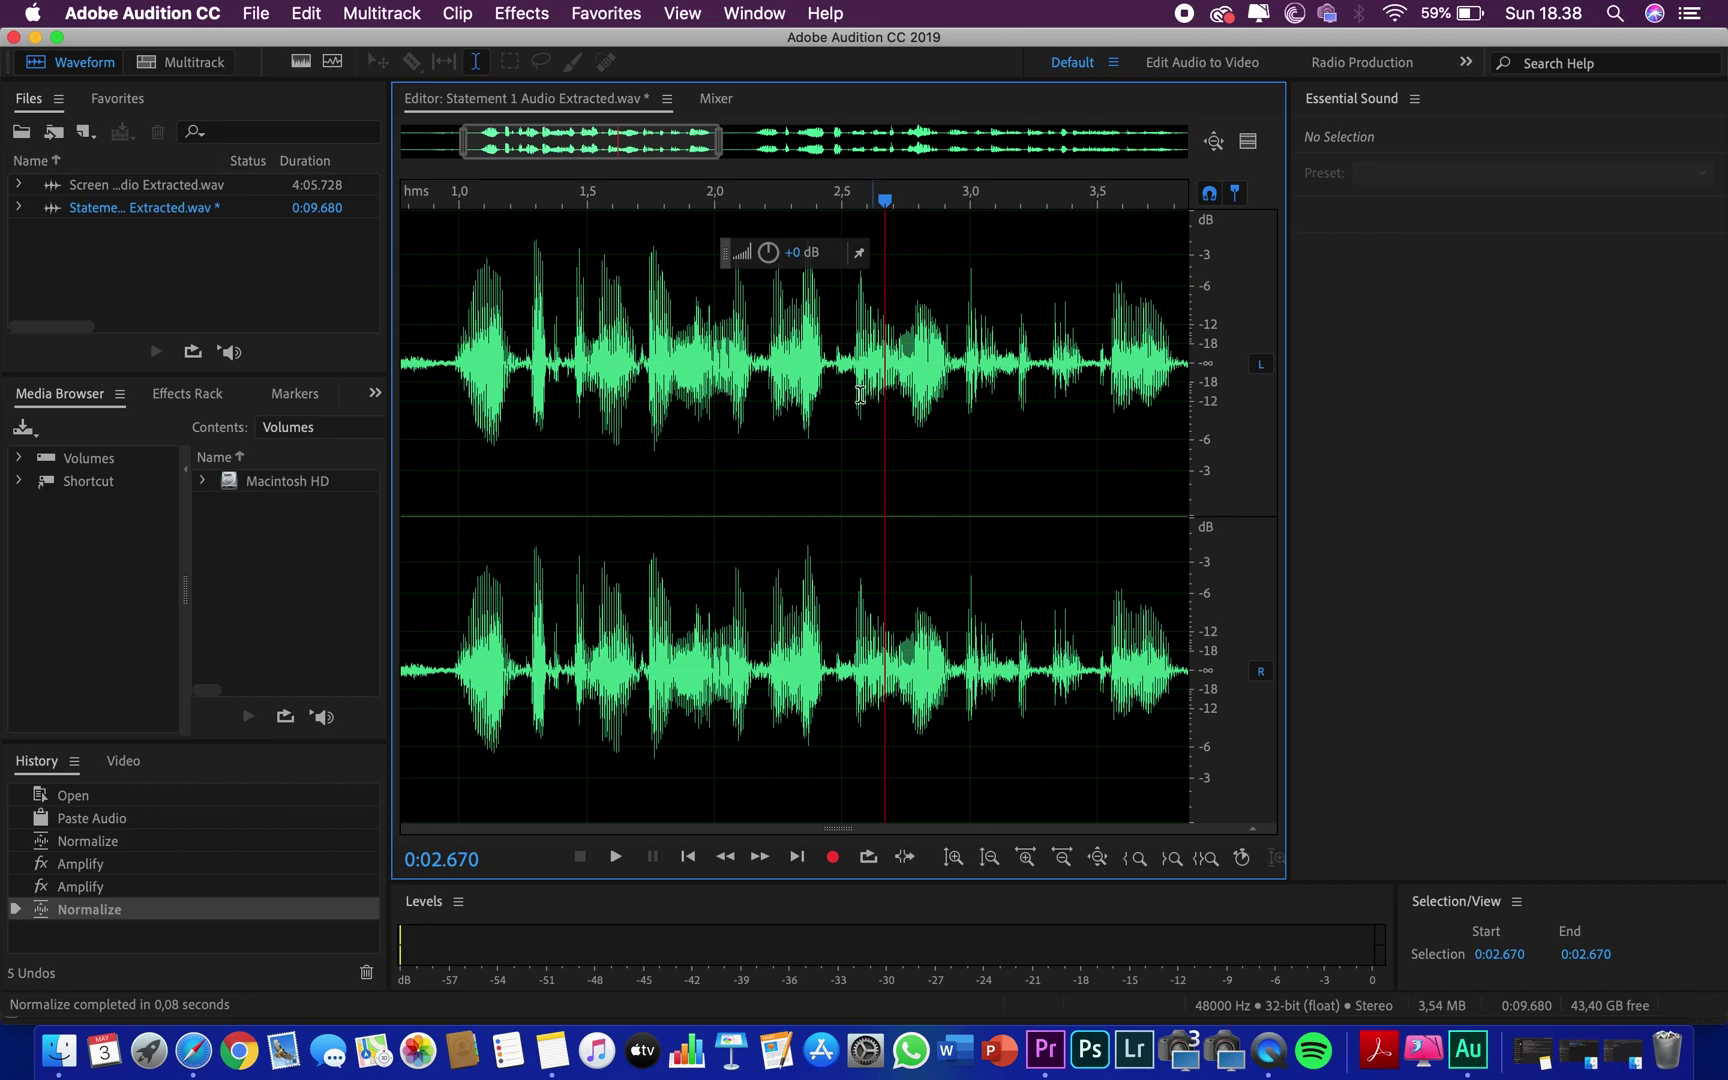
scroll(841, 385, "up", 3)
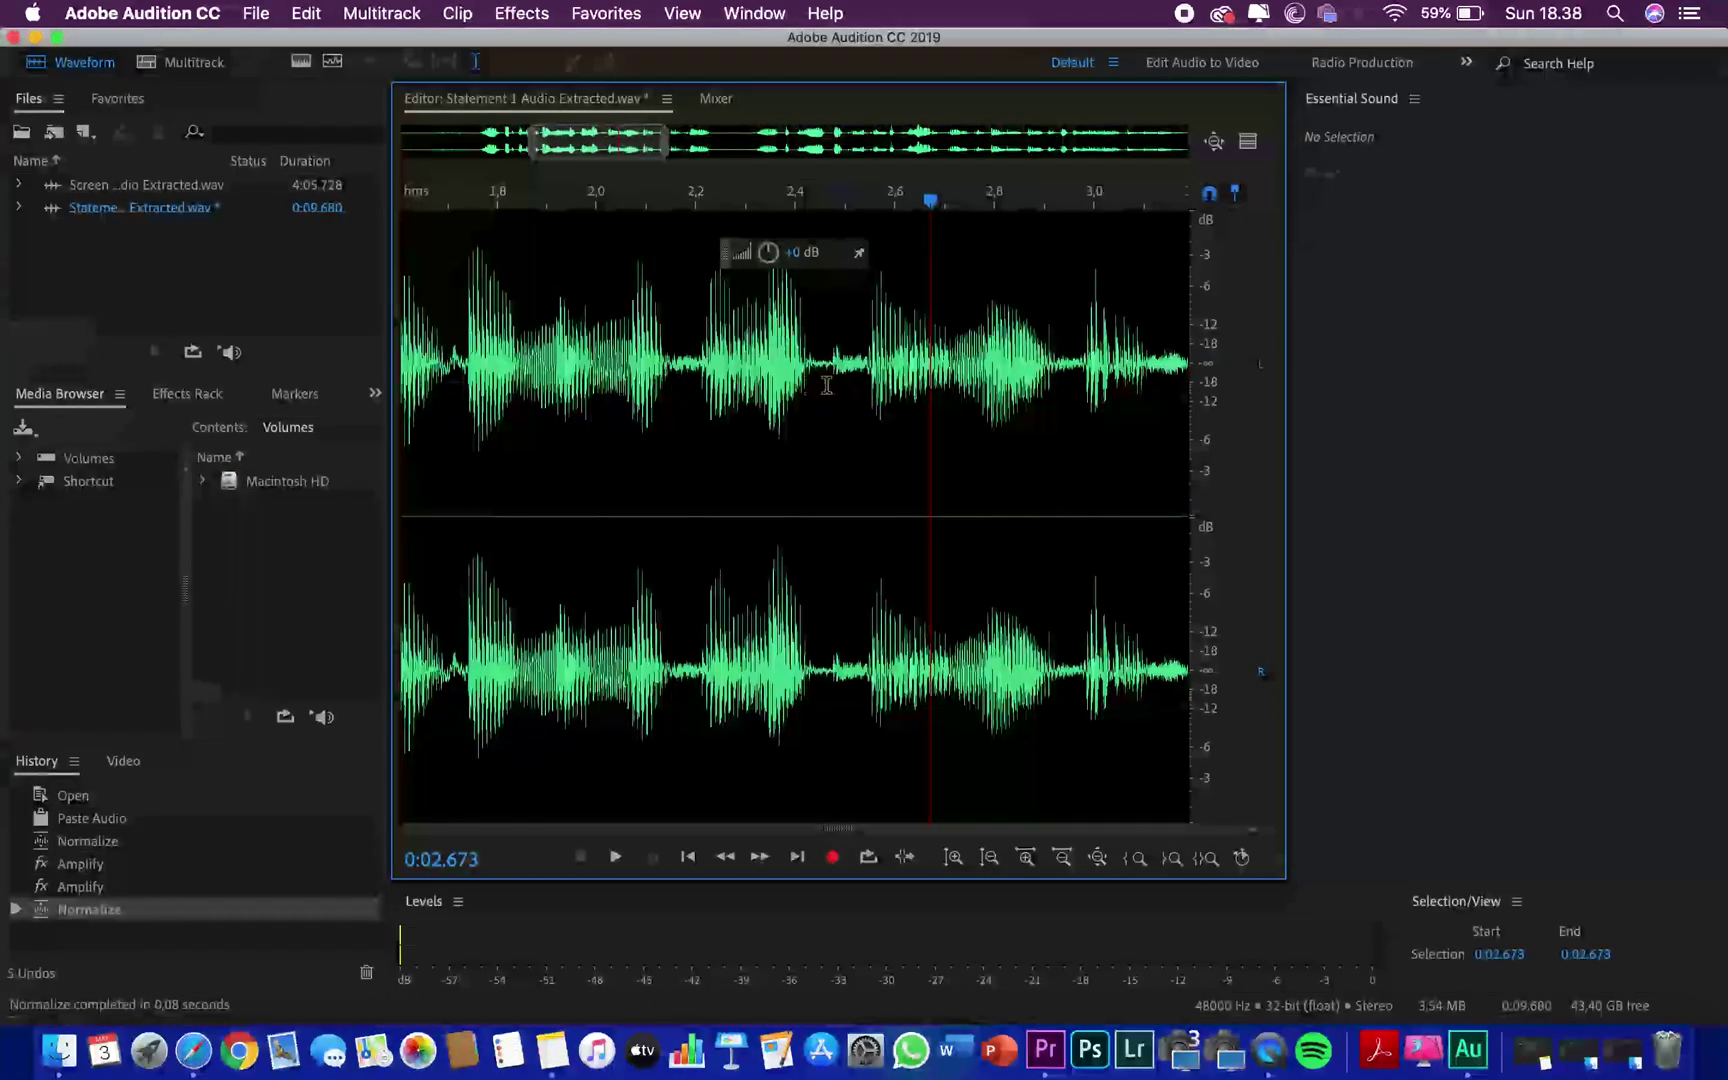
left_click(662, 378)
key("space")
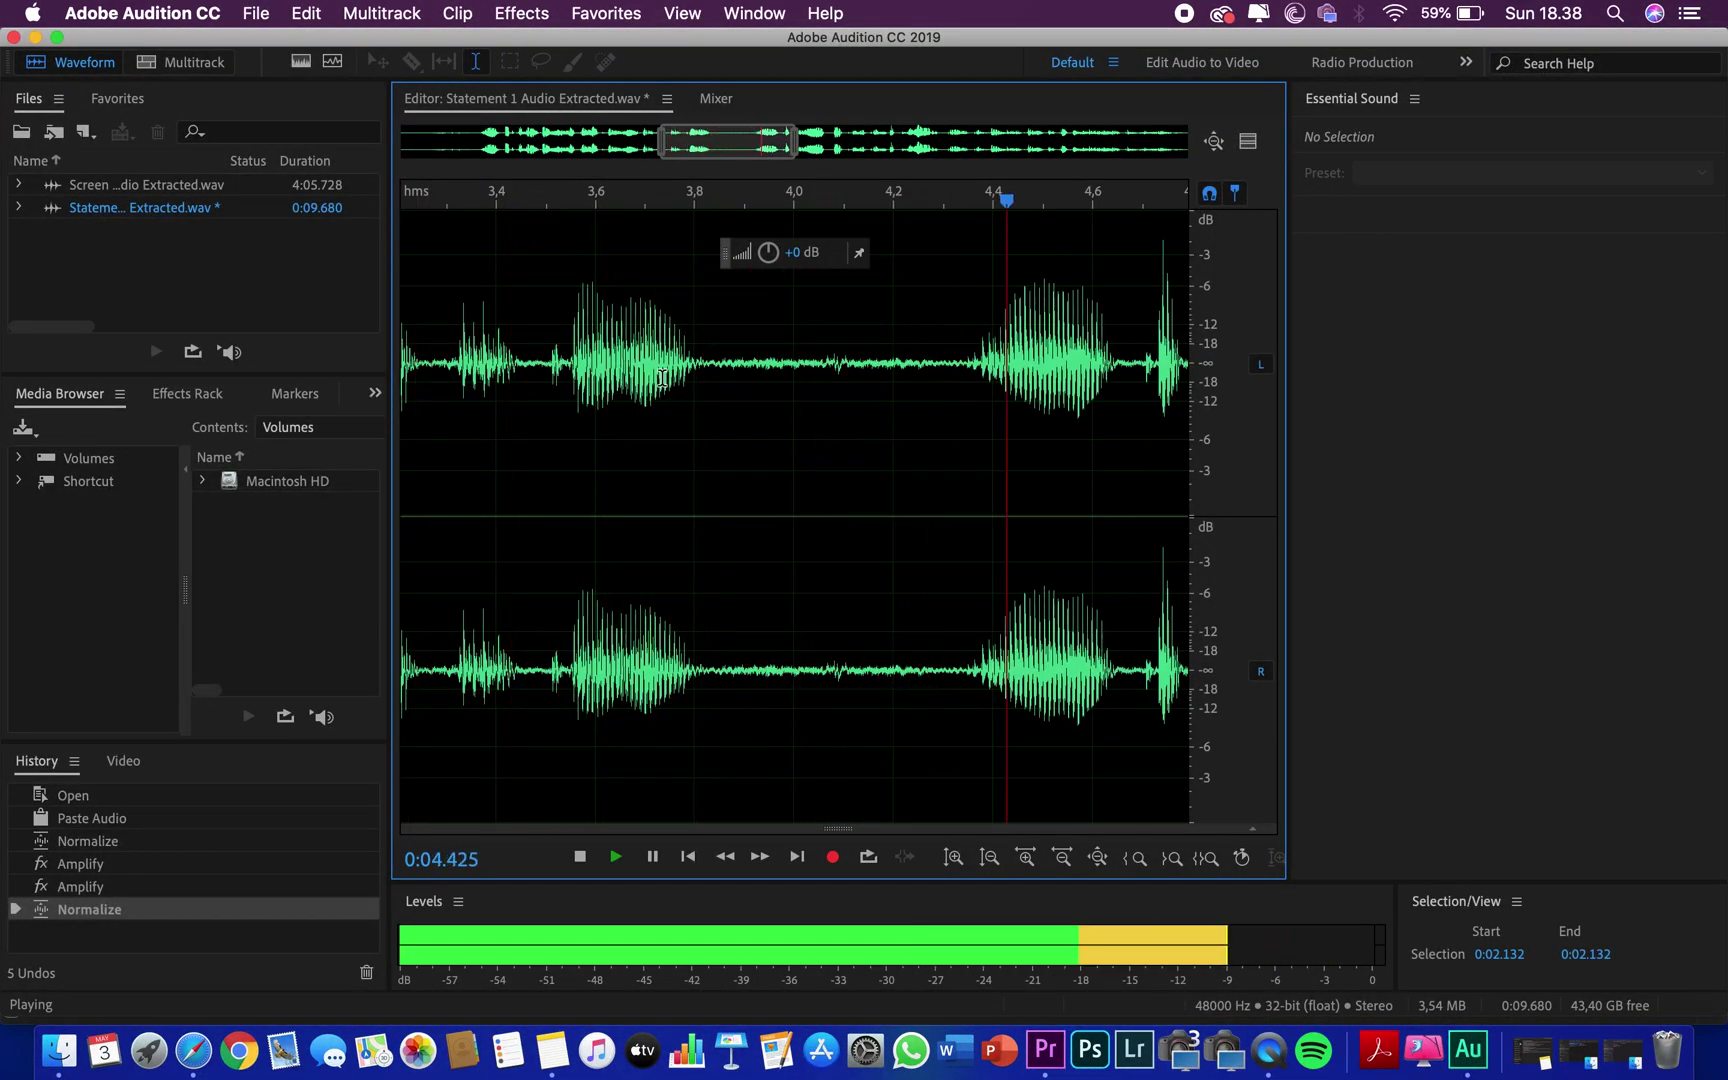
Play the quiet pause between words at about 0:03.824–0:04.355 to listen for background noise, and clear the selection.
key("space")
left_click_drag(708, 366, 972, 387)
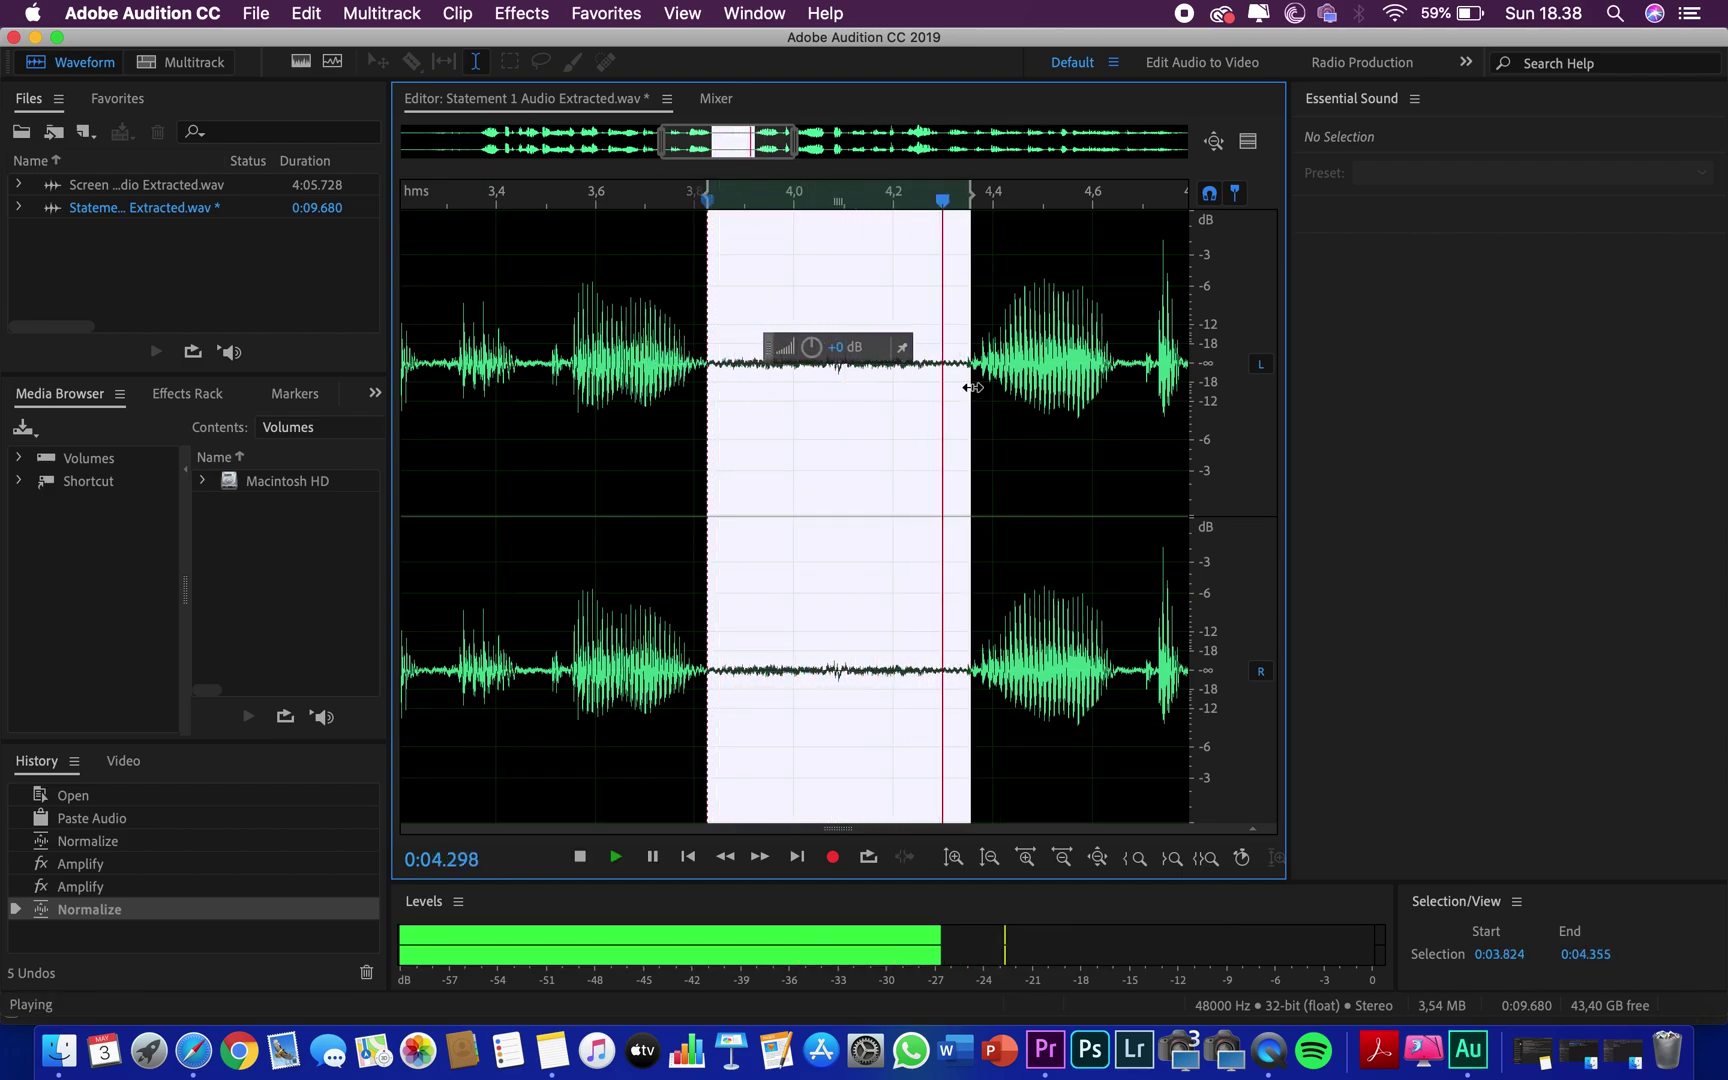
key("space")
key("space")
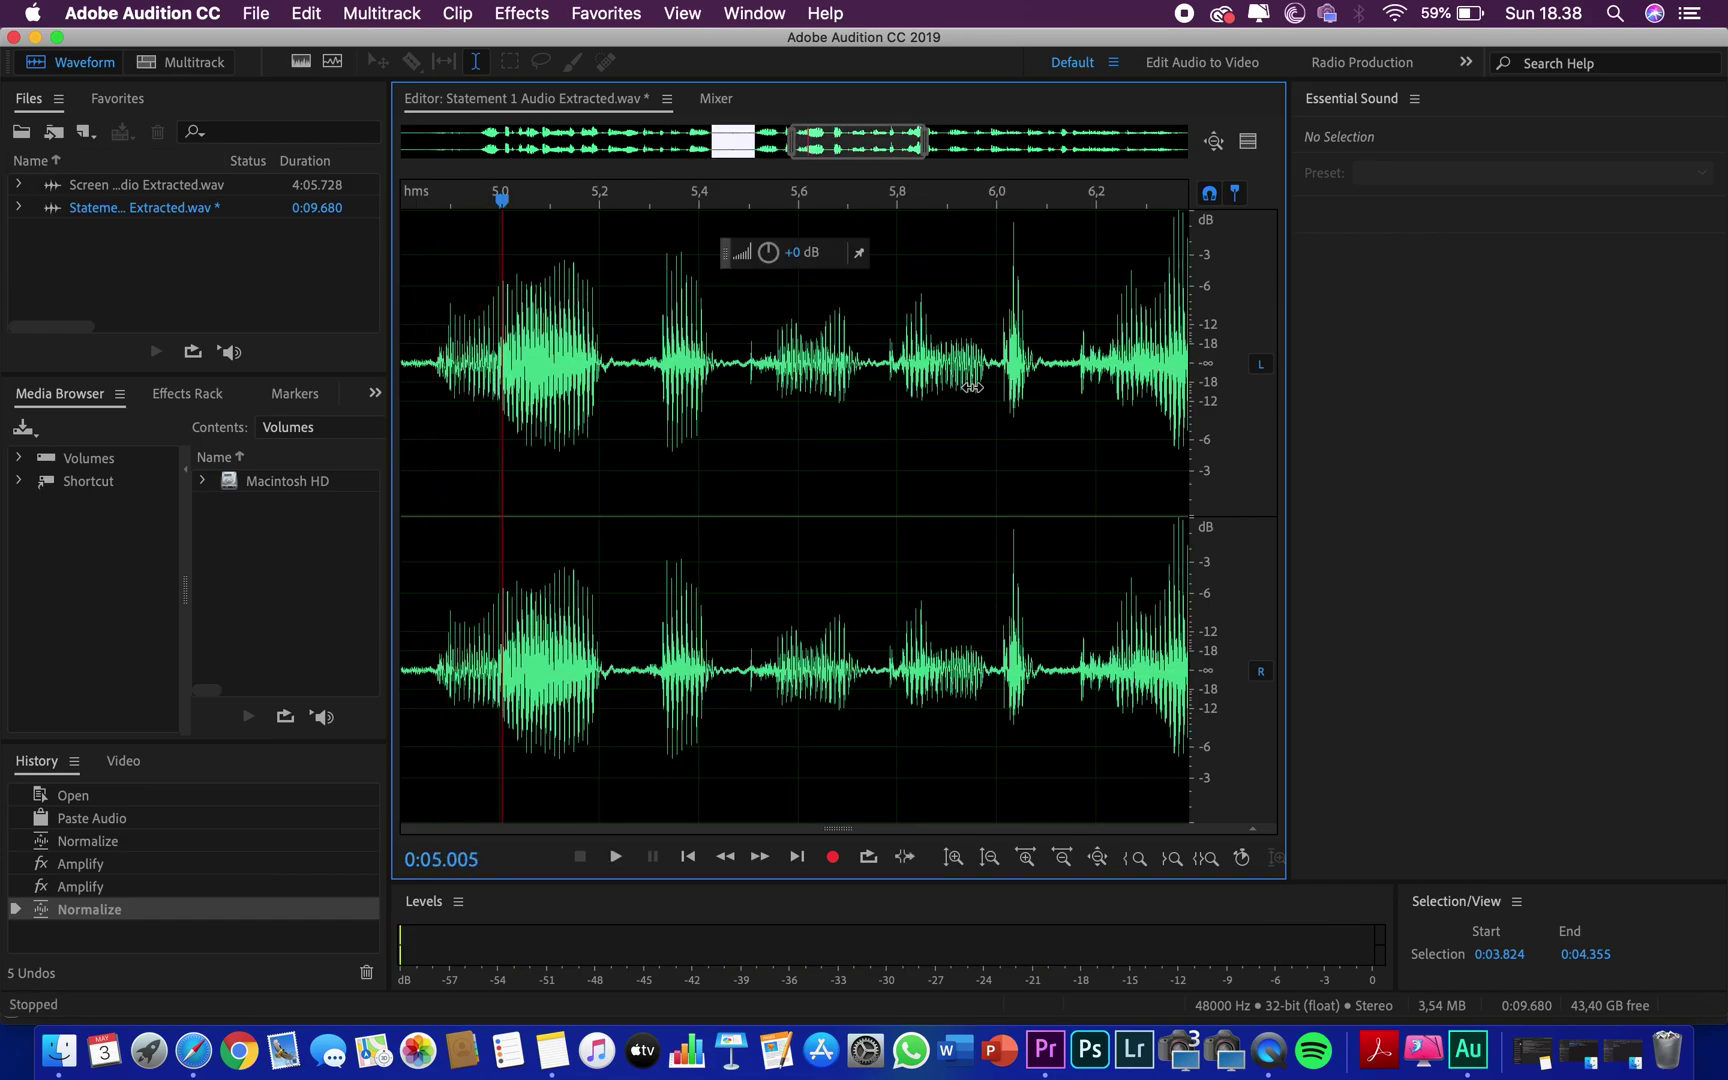
scroll(972, 387, "down", 3)
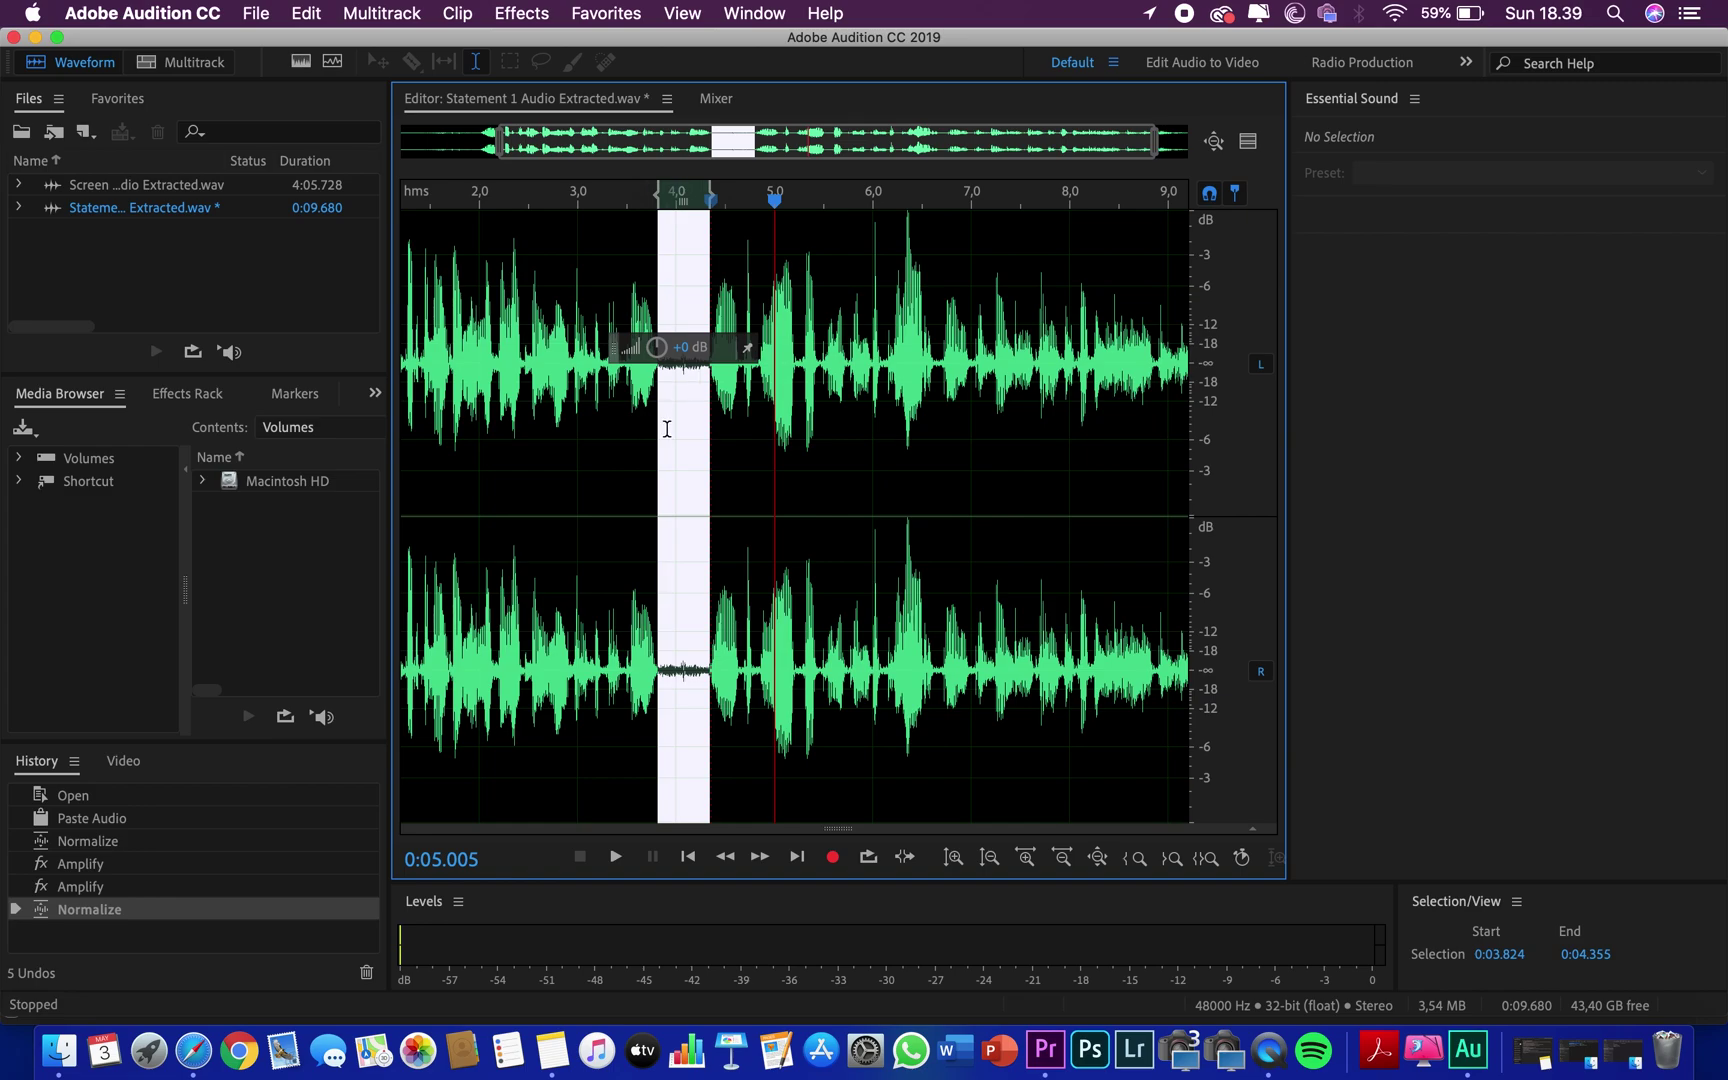
left_click(627, 458)
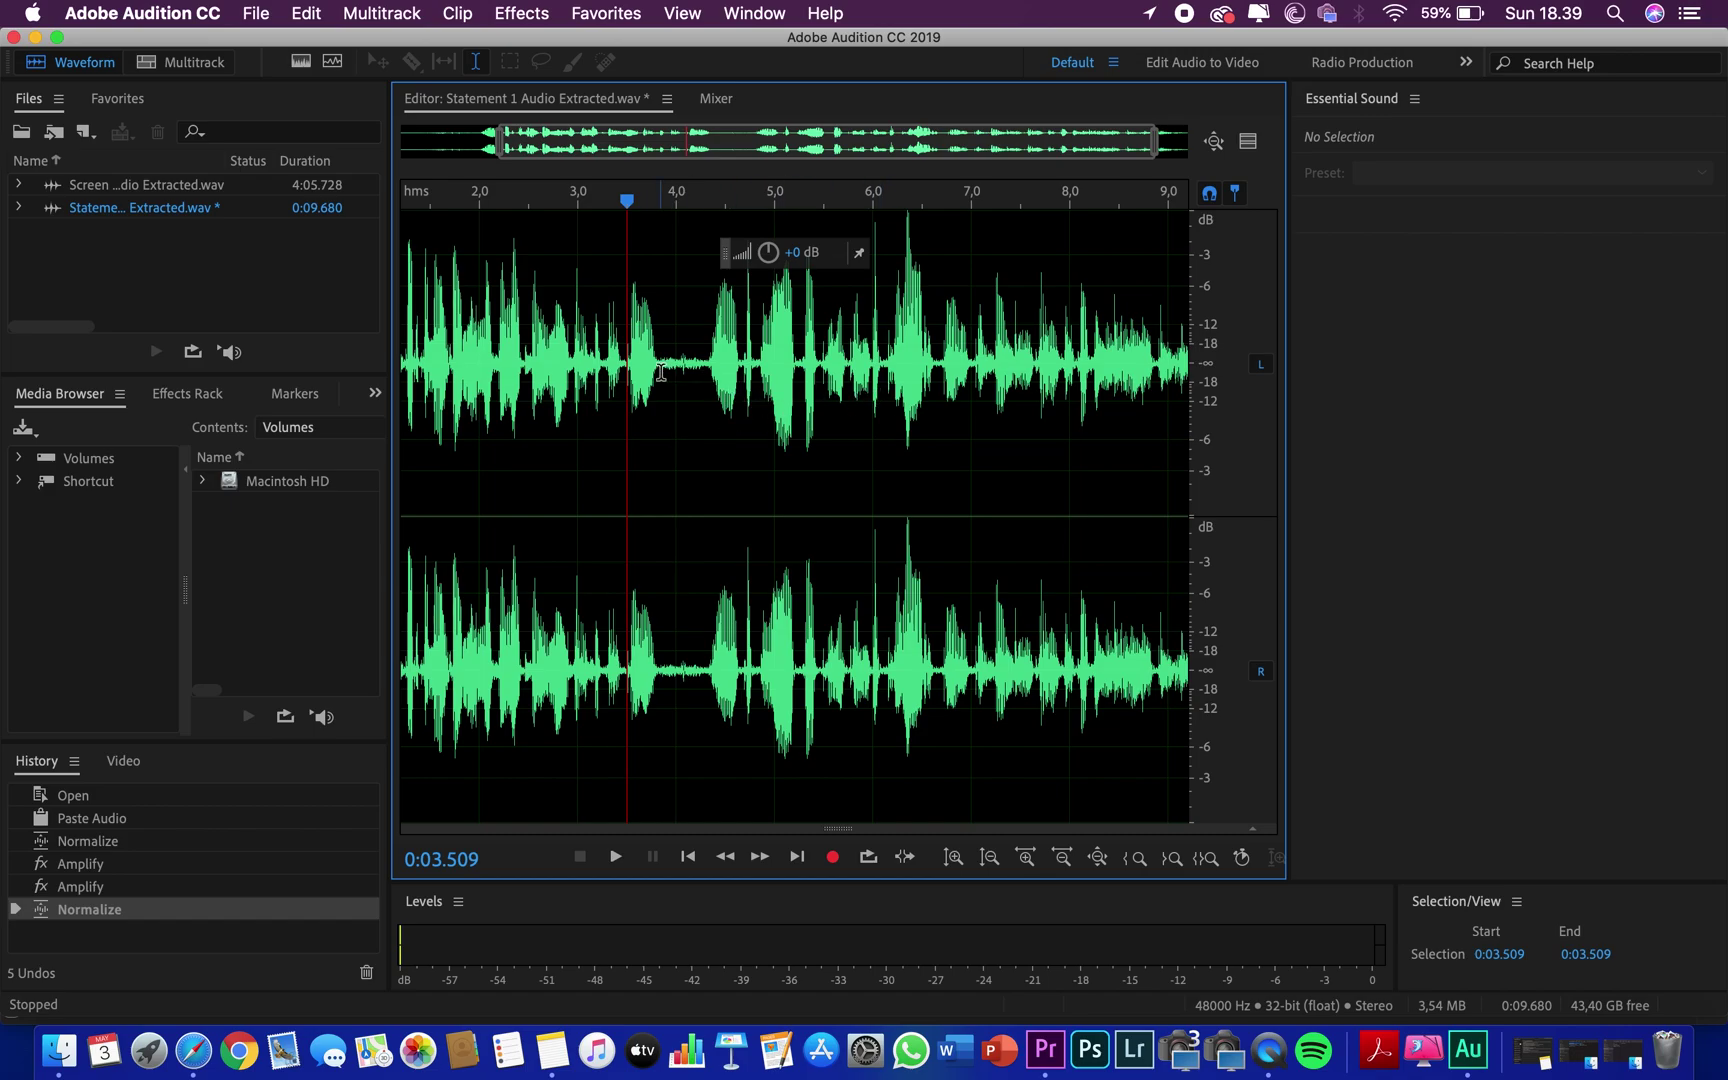
Select the quiet pause at about 0:03.877–0:04.330 in both channels and capture it as the noise print.
scroll(695, 383, "up", 3)
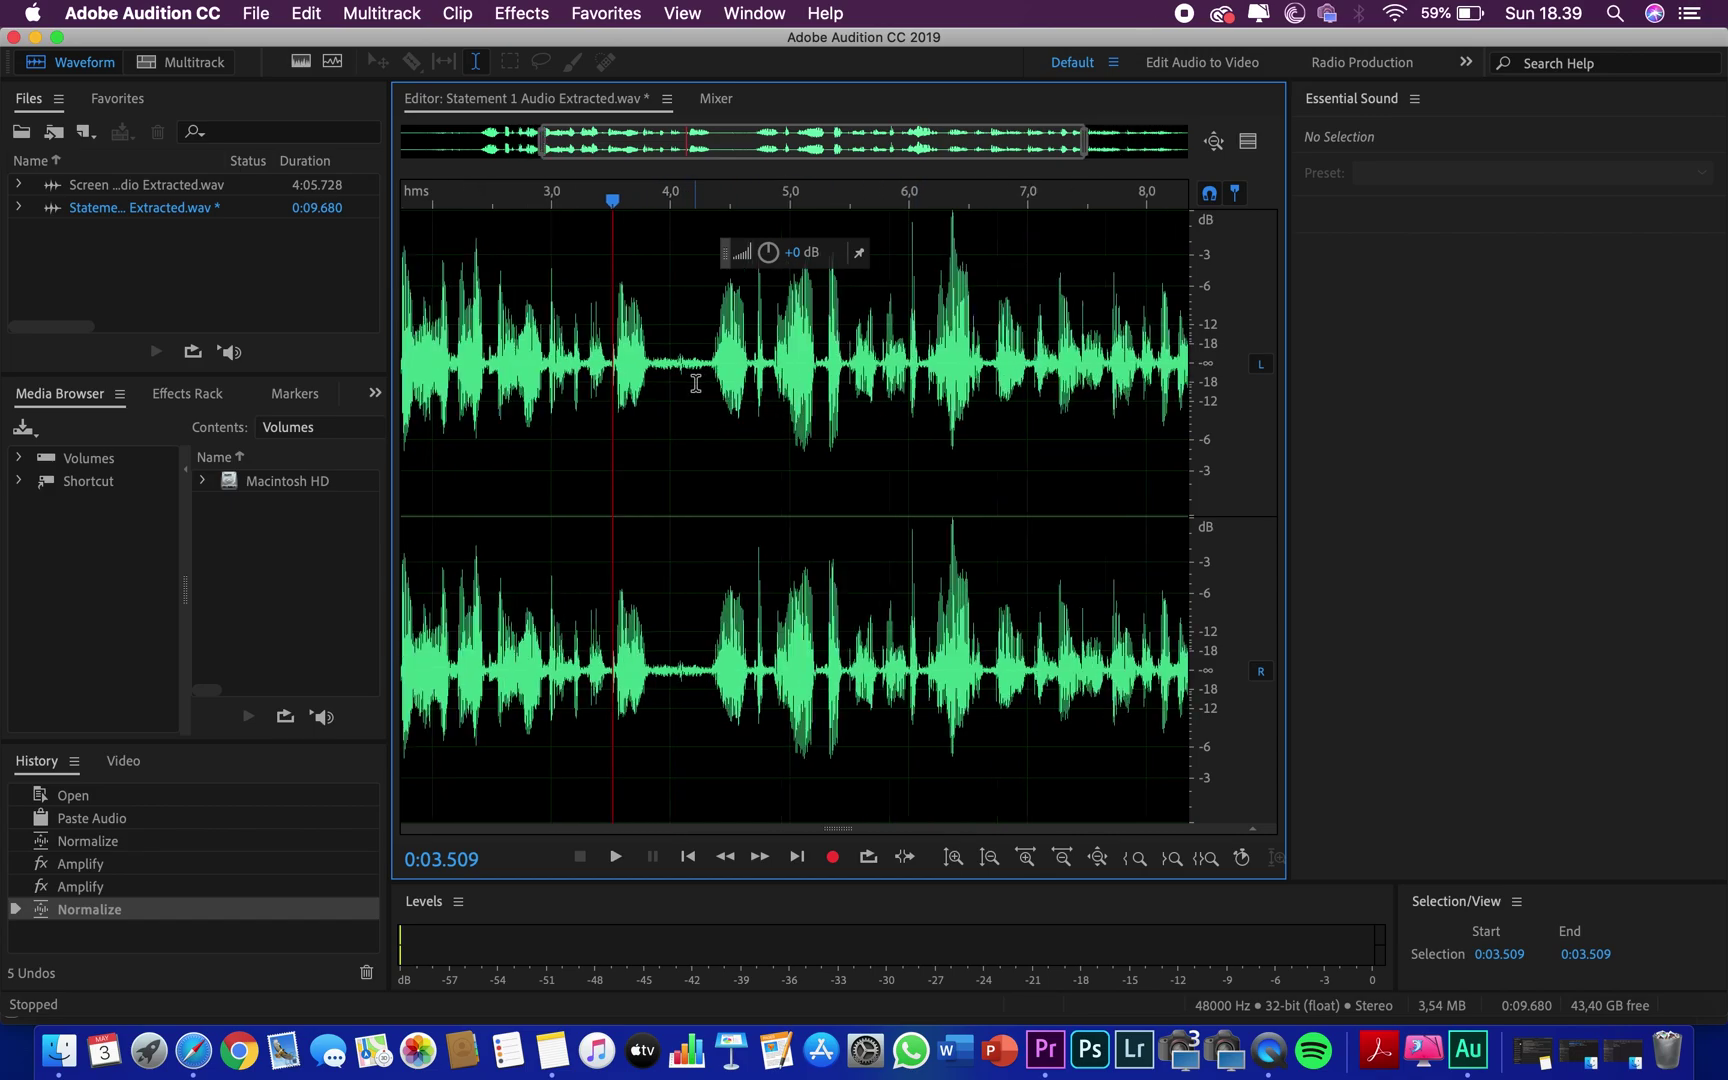
scroll(695, 383, "up", 2)
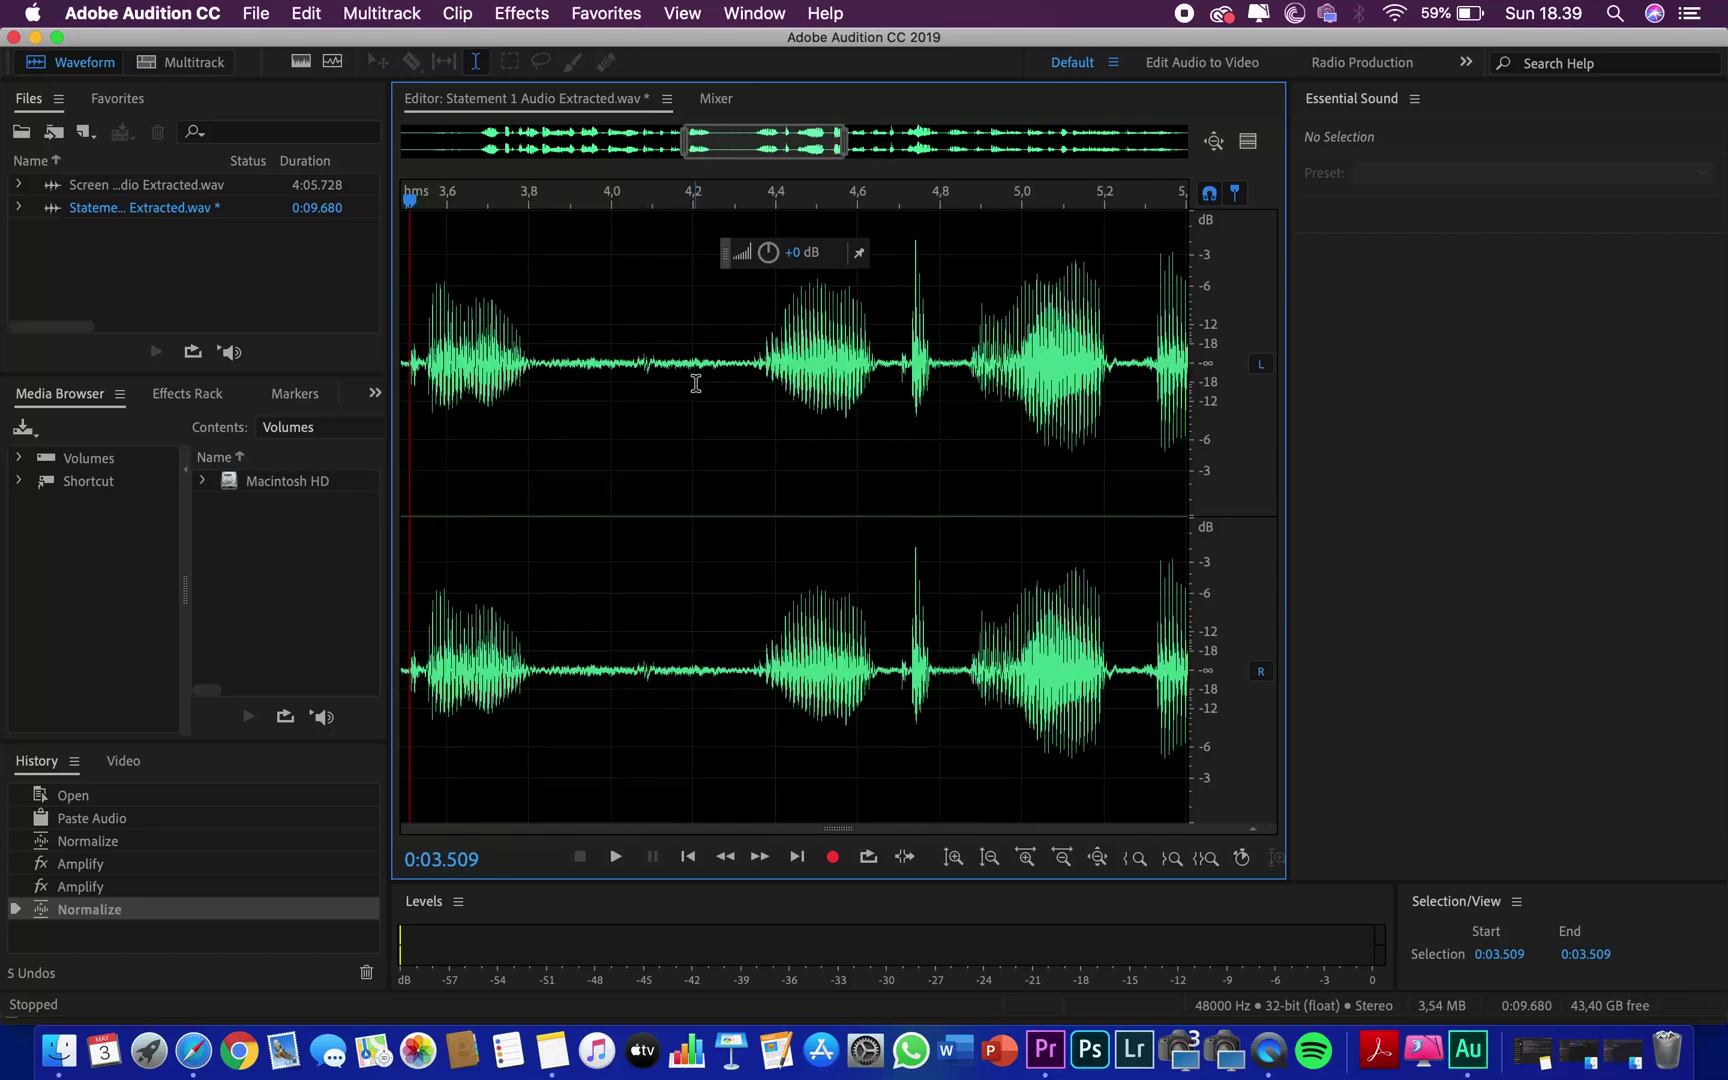
left_click_drag(543, 362, 757, 370)
key("space")
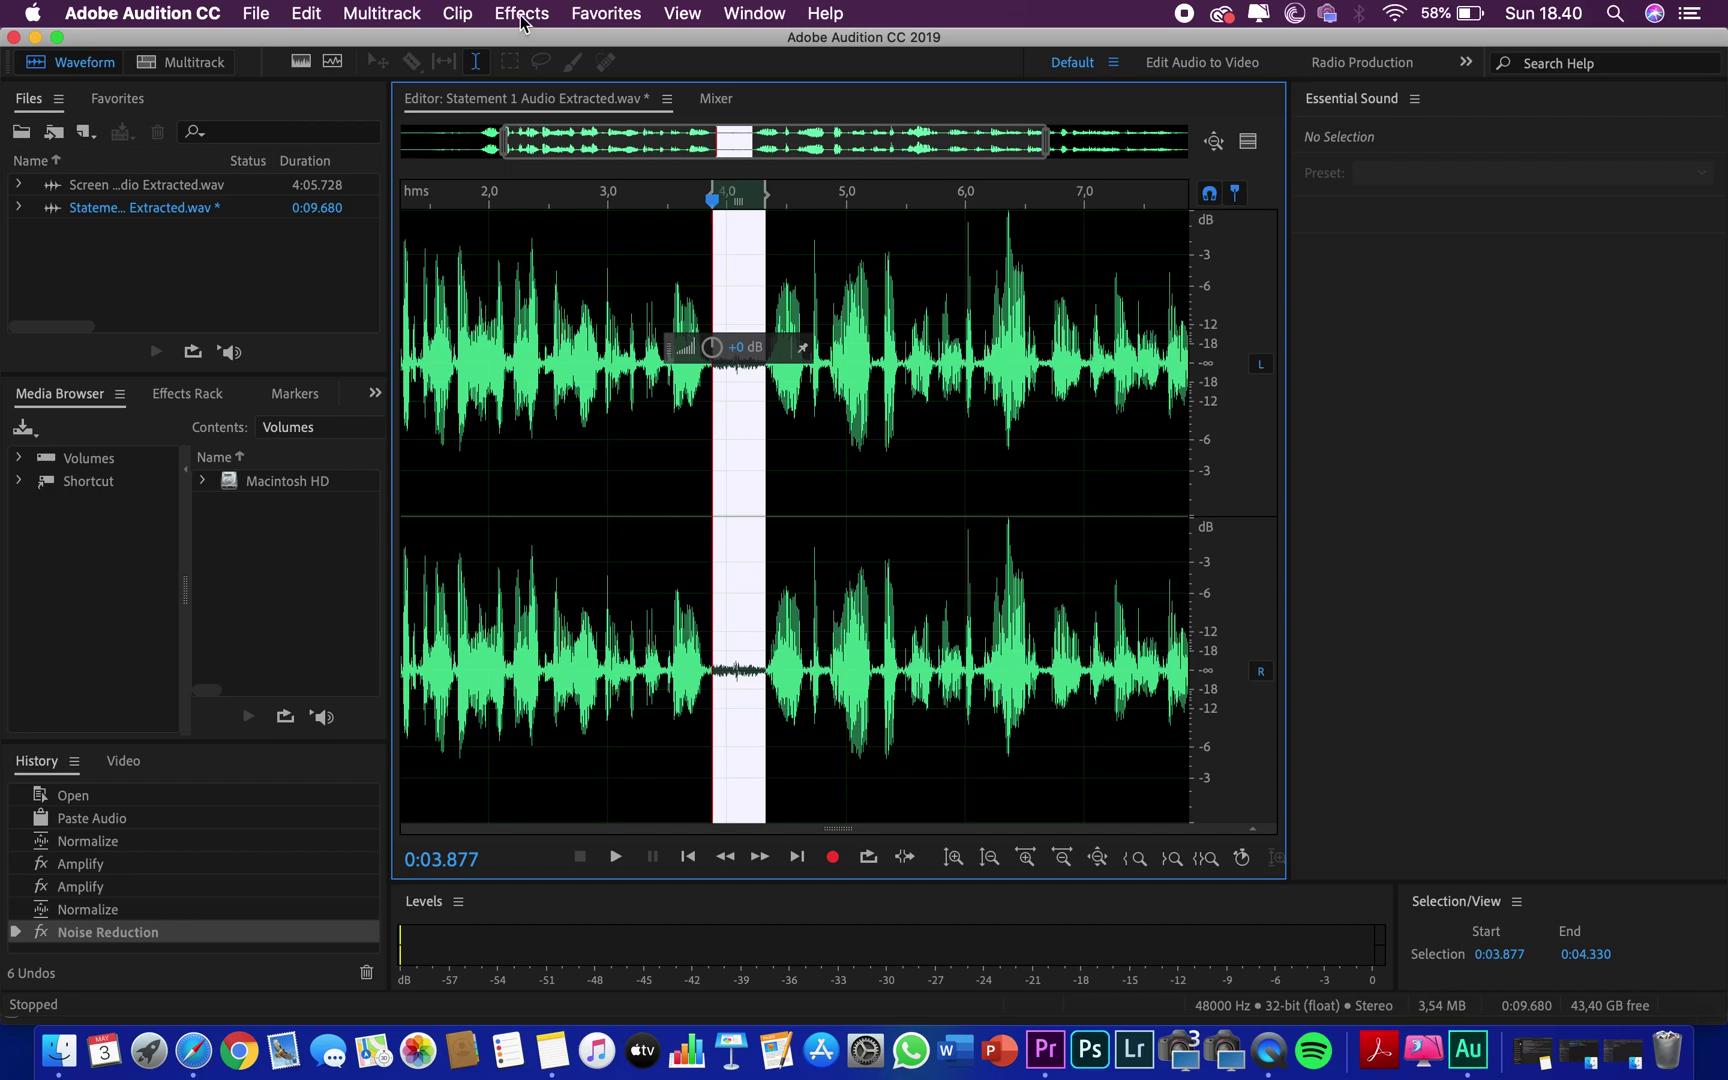
left_click(522, 16)
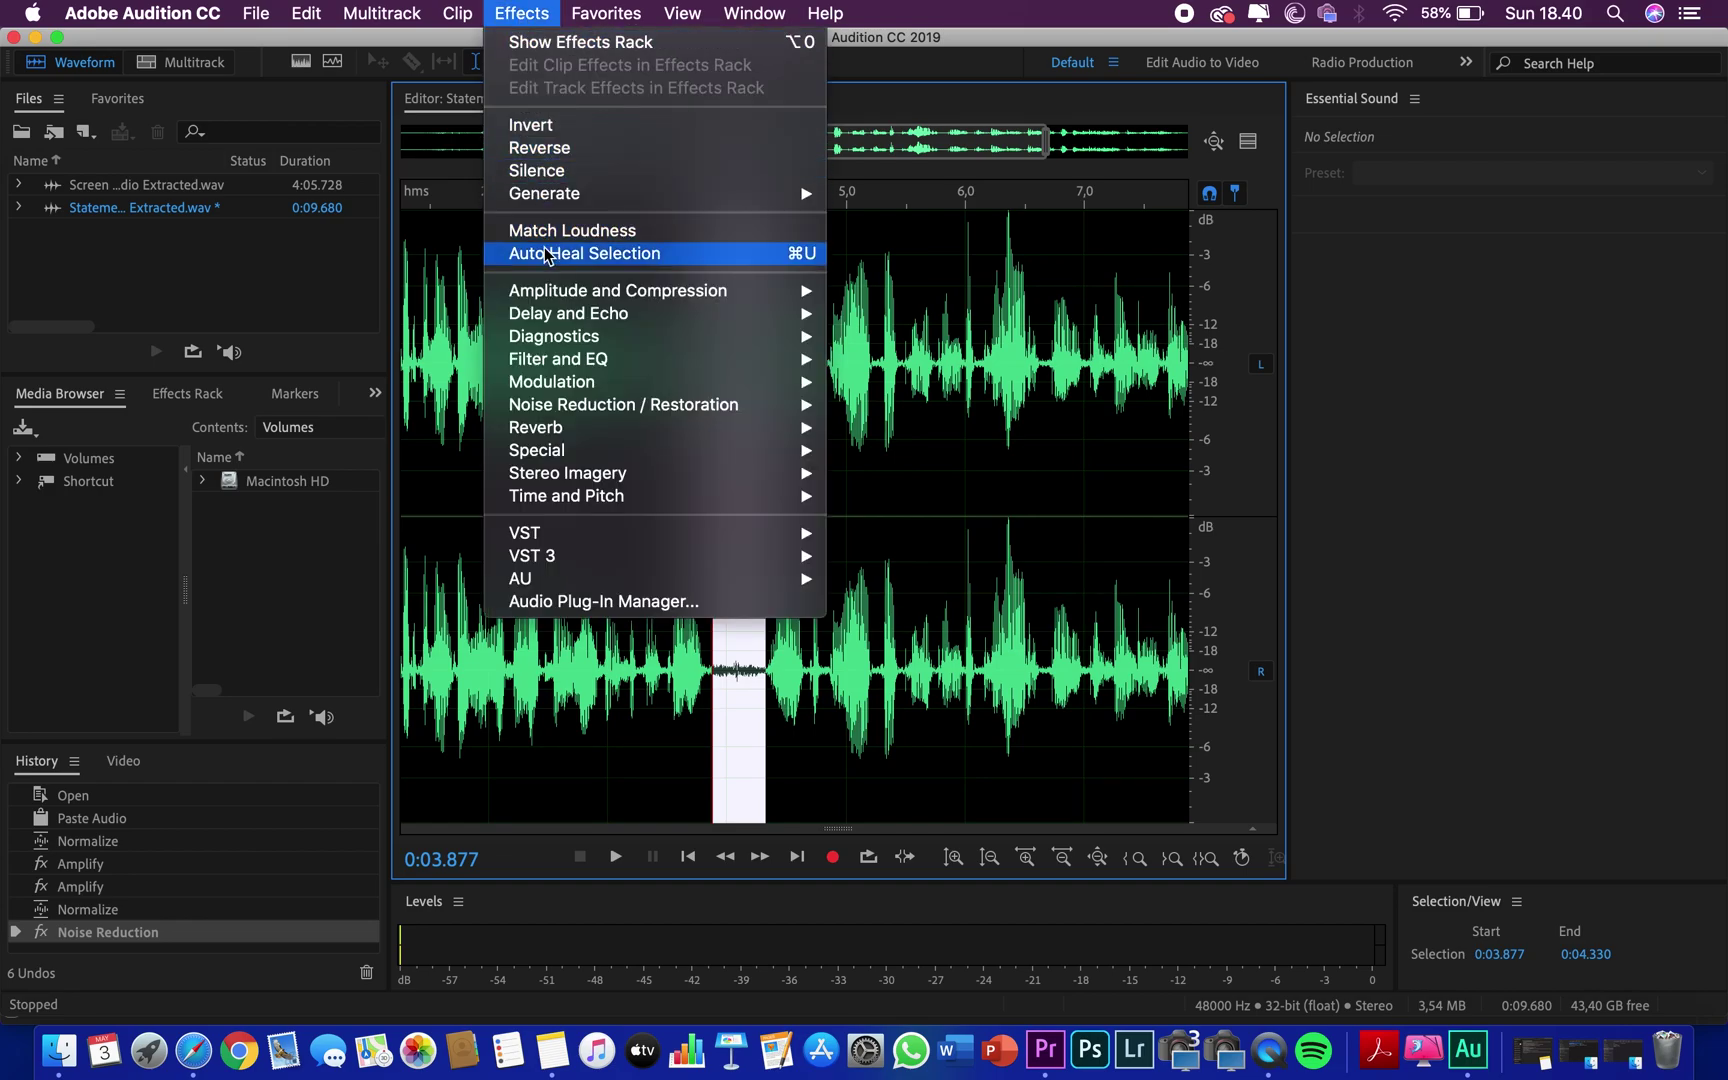
mouse_move(630, 410)
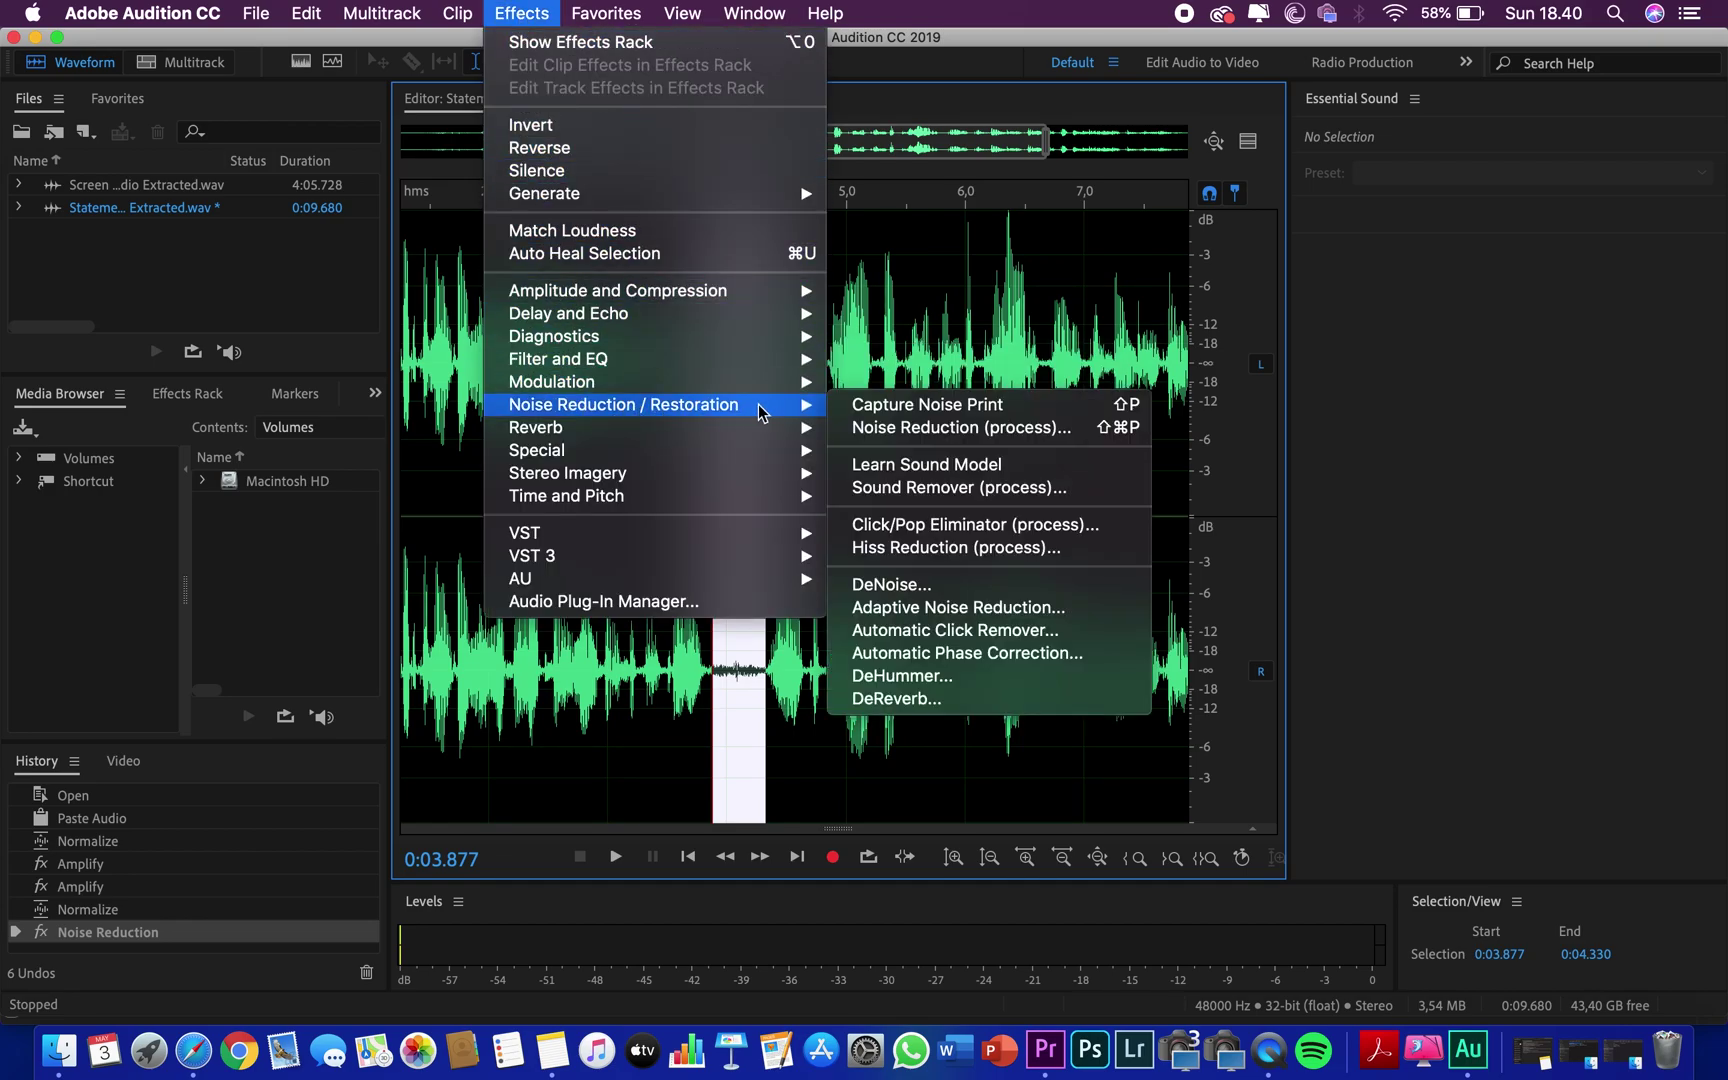
left_click(857, 406)
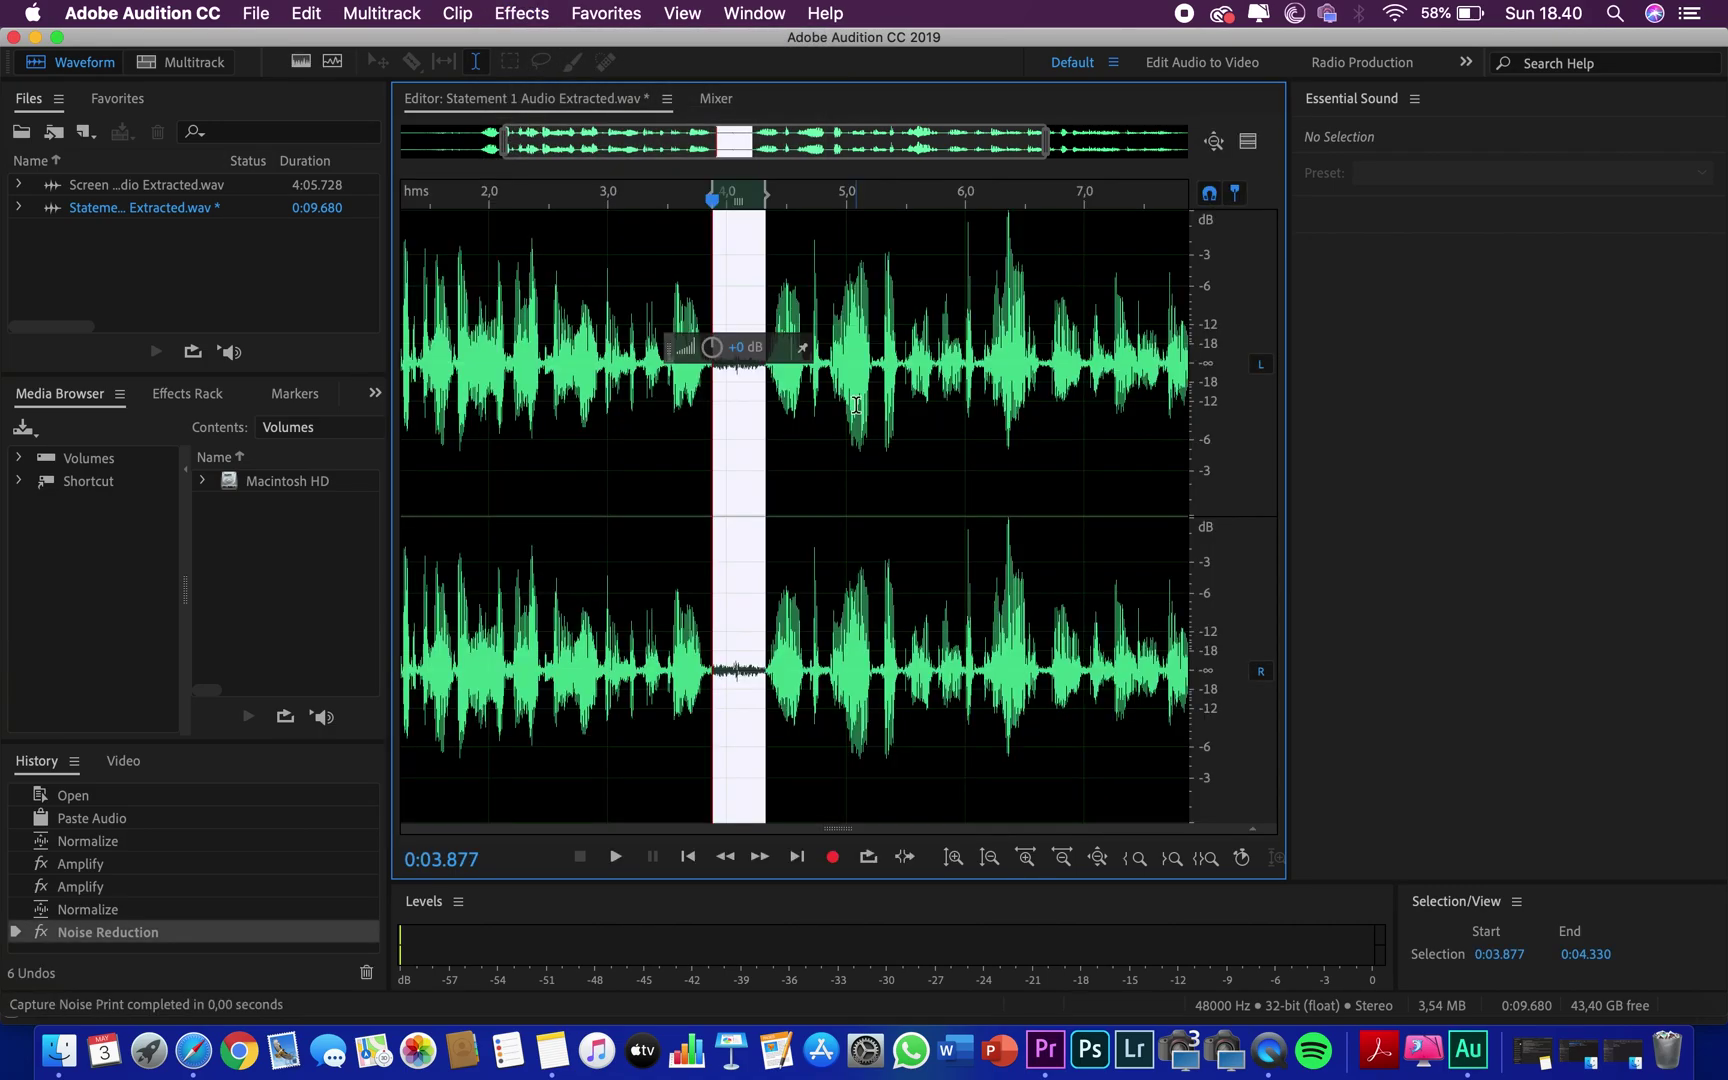
Apply Noise Reduction to the entire file using the captured noise print, at 50% and reducing by 16 dB.
left_click(741, 438)
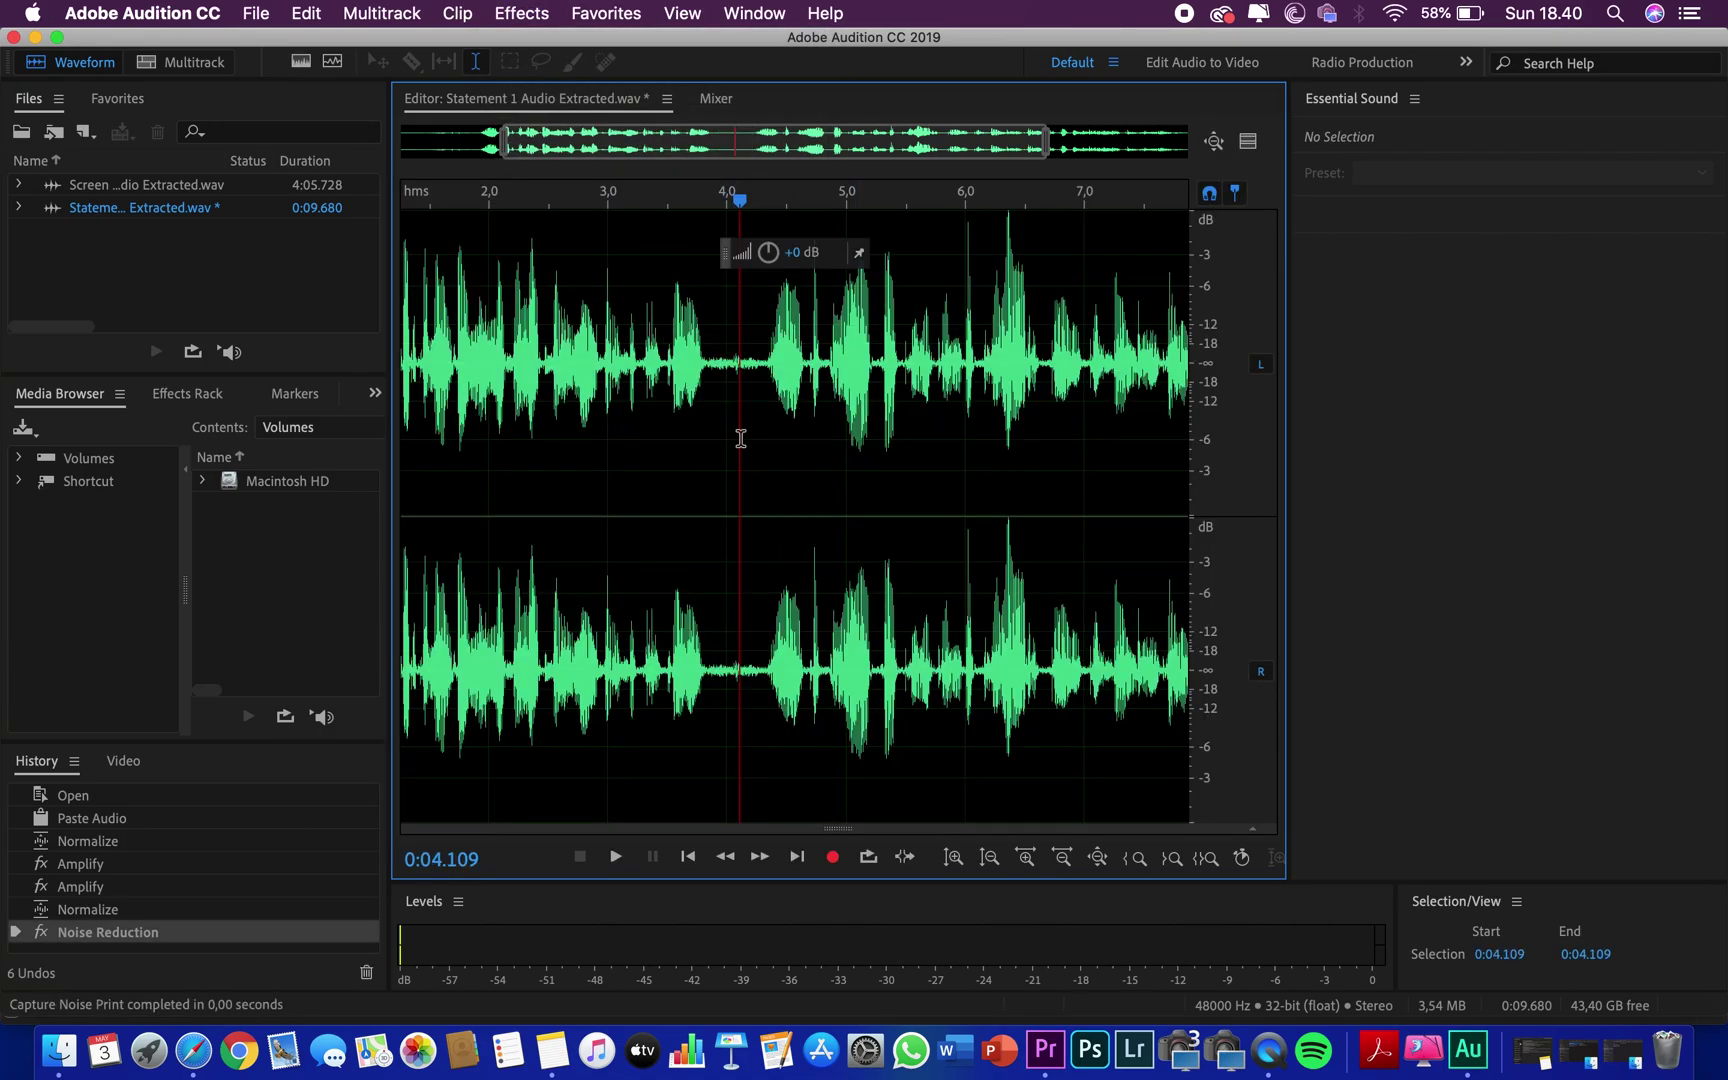
key("super+a")
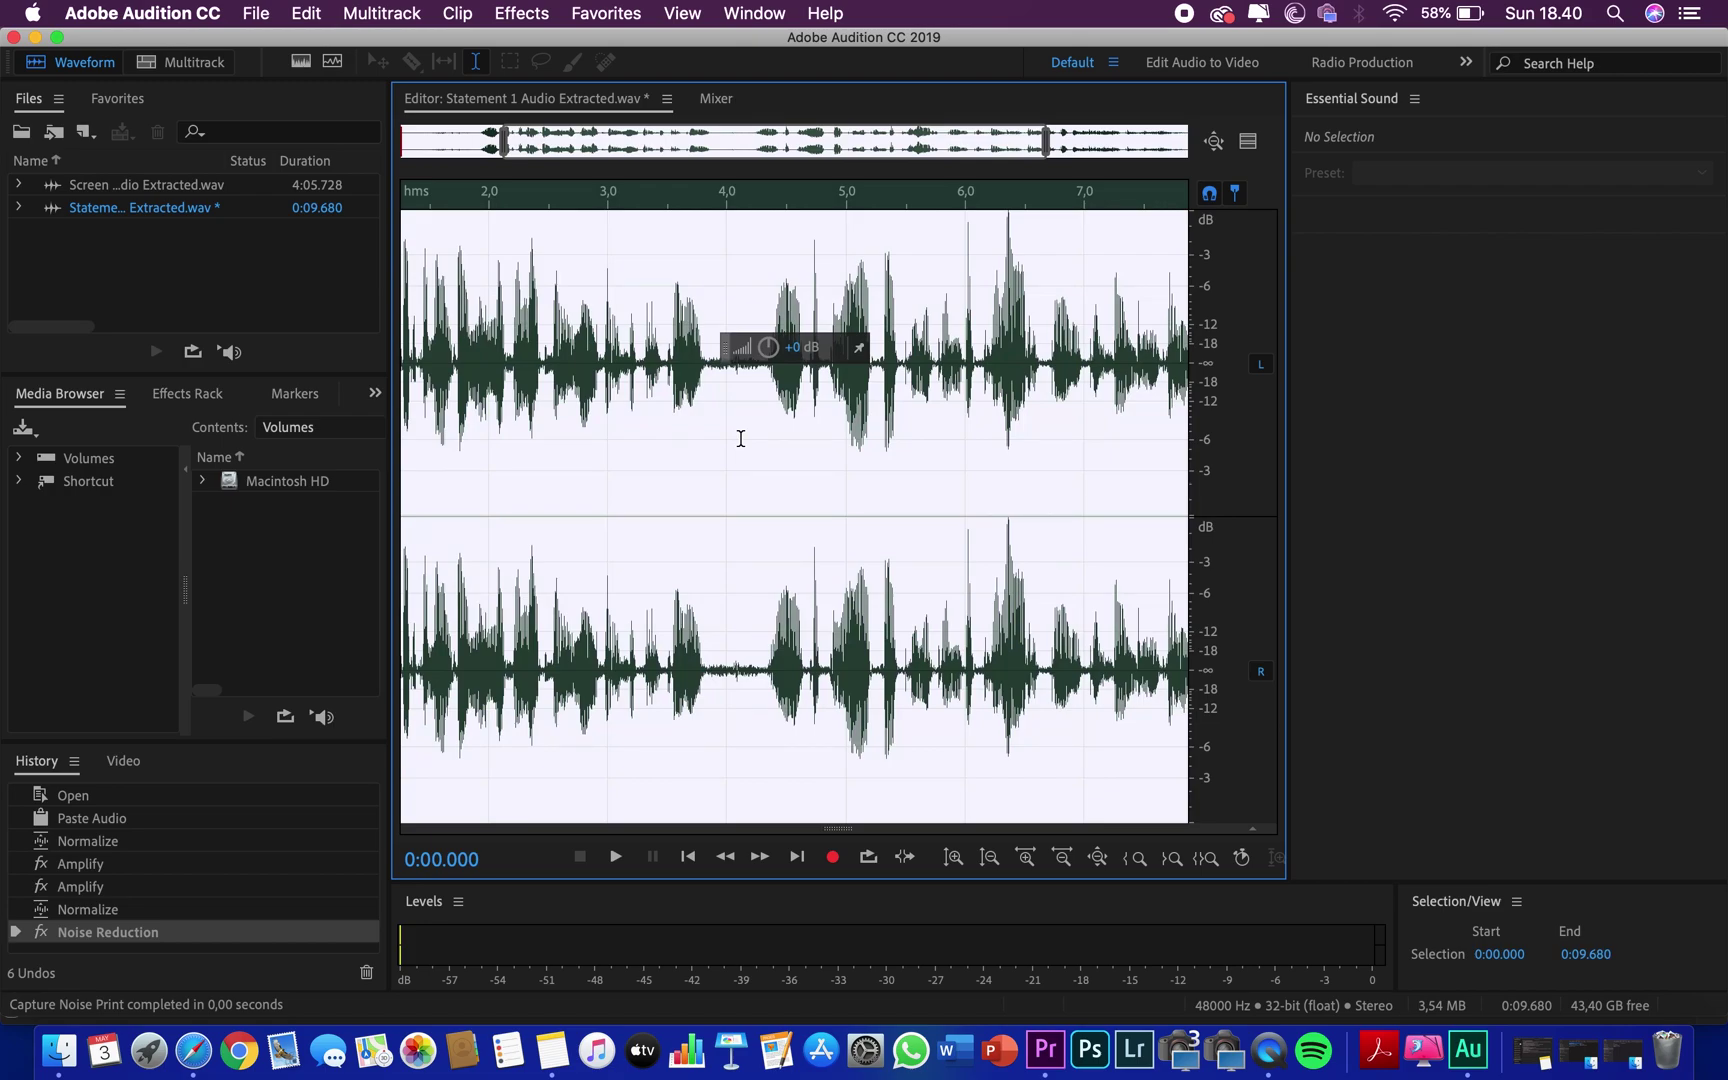
left_click(512, 14)
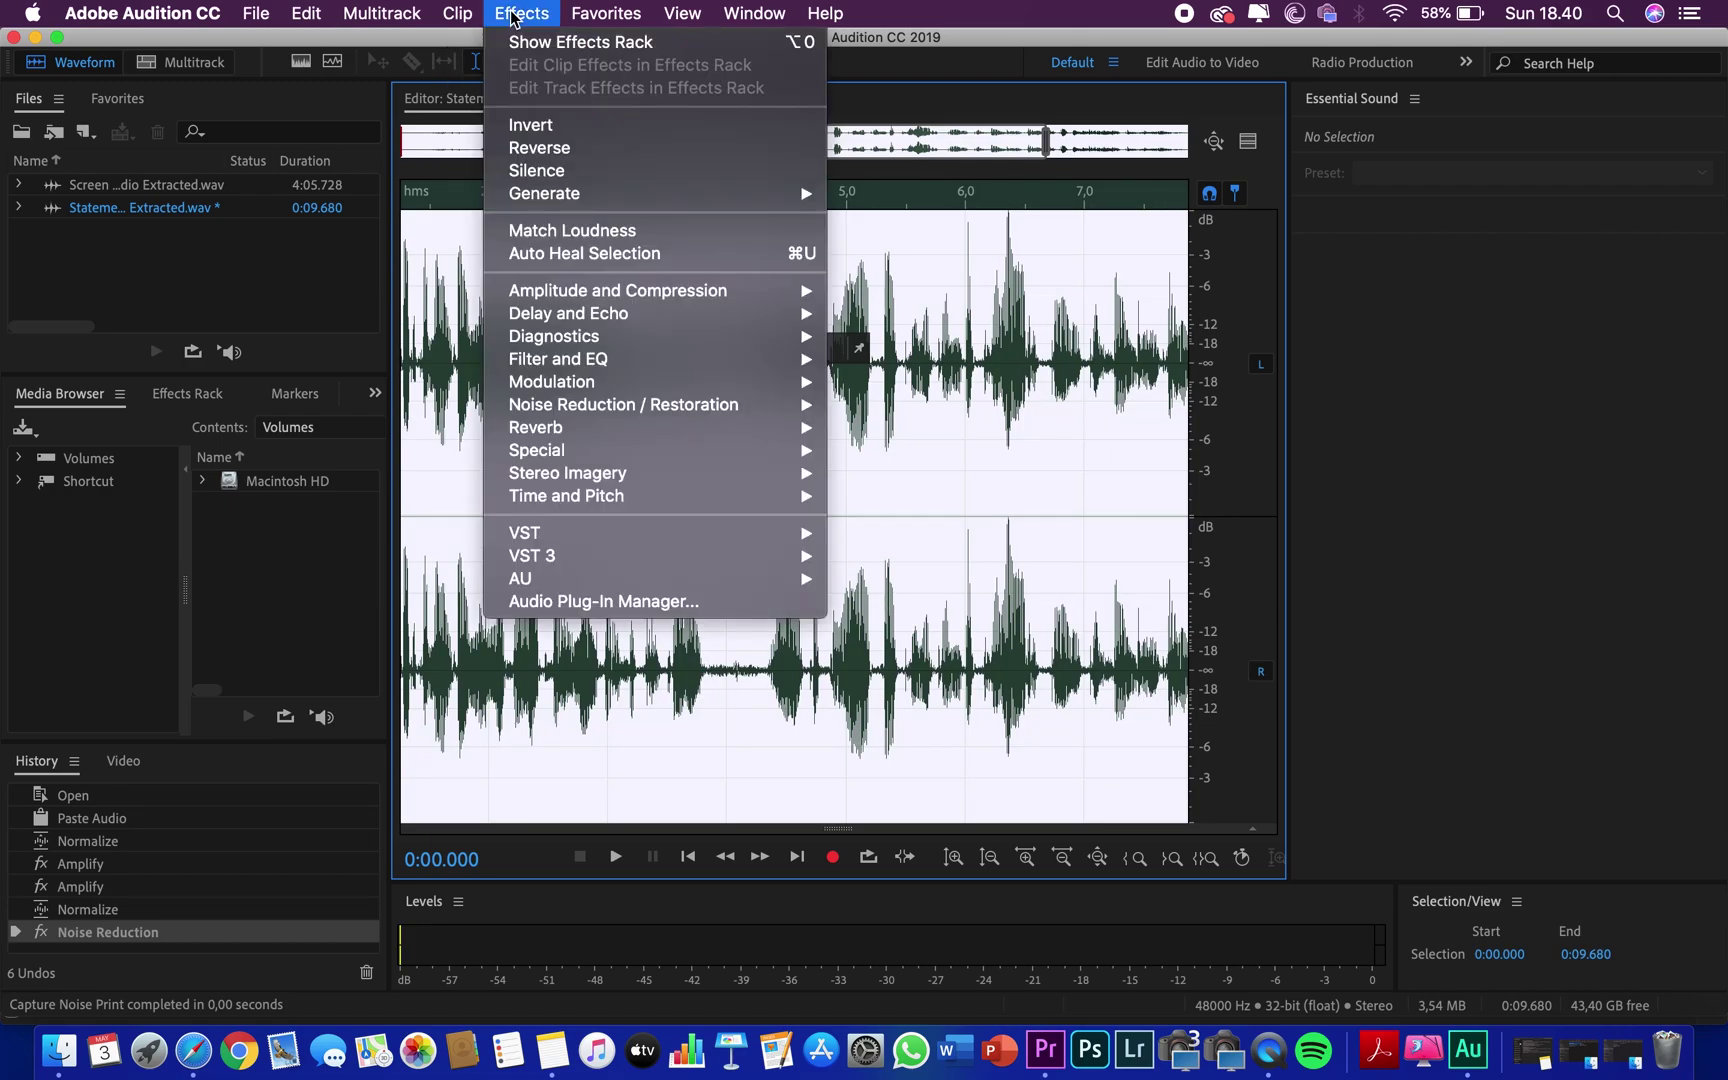
mouse_move(622, 408)
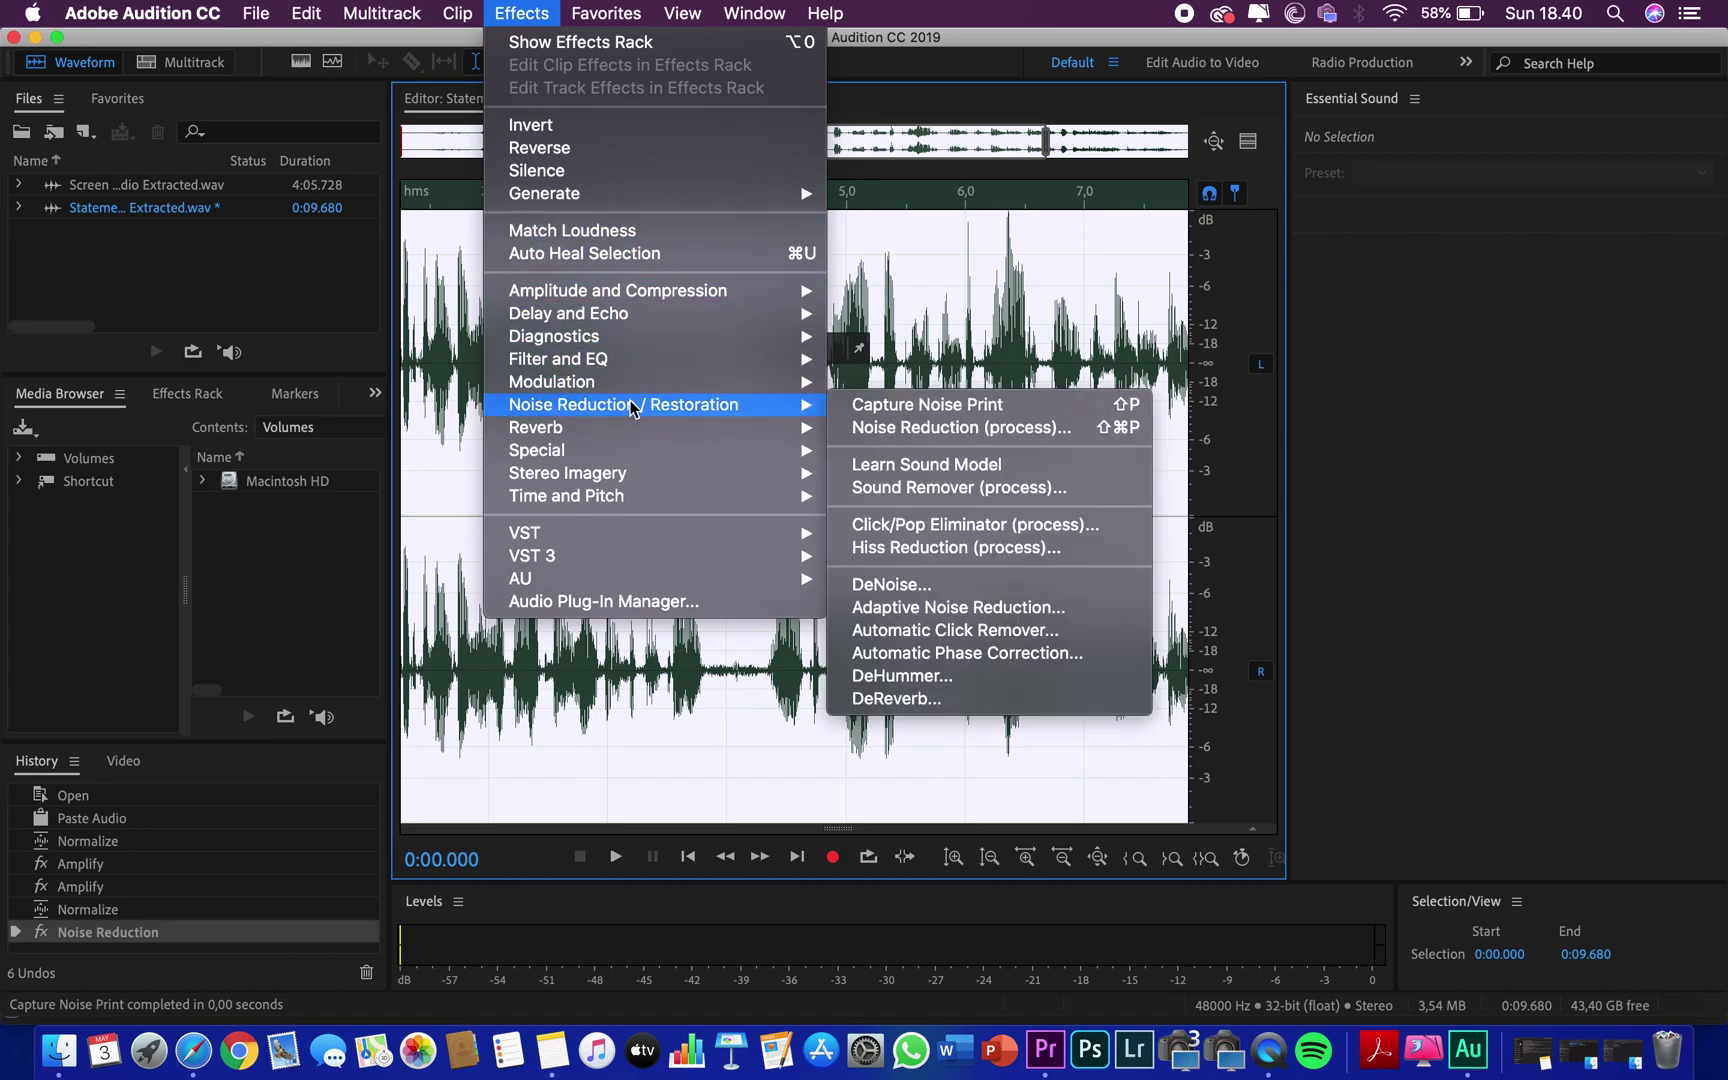
left_click(876, 430)
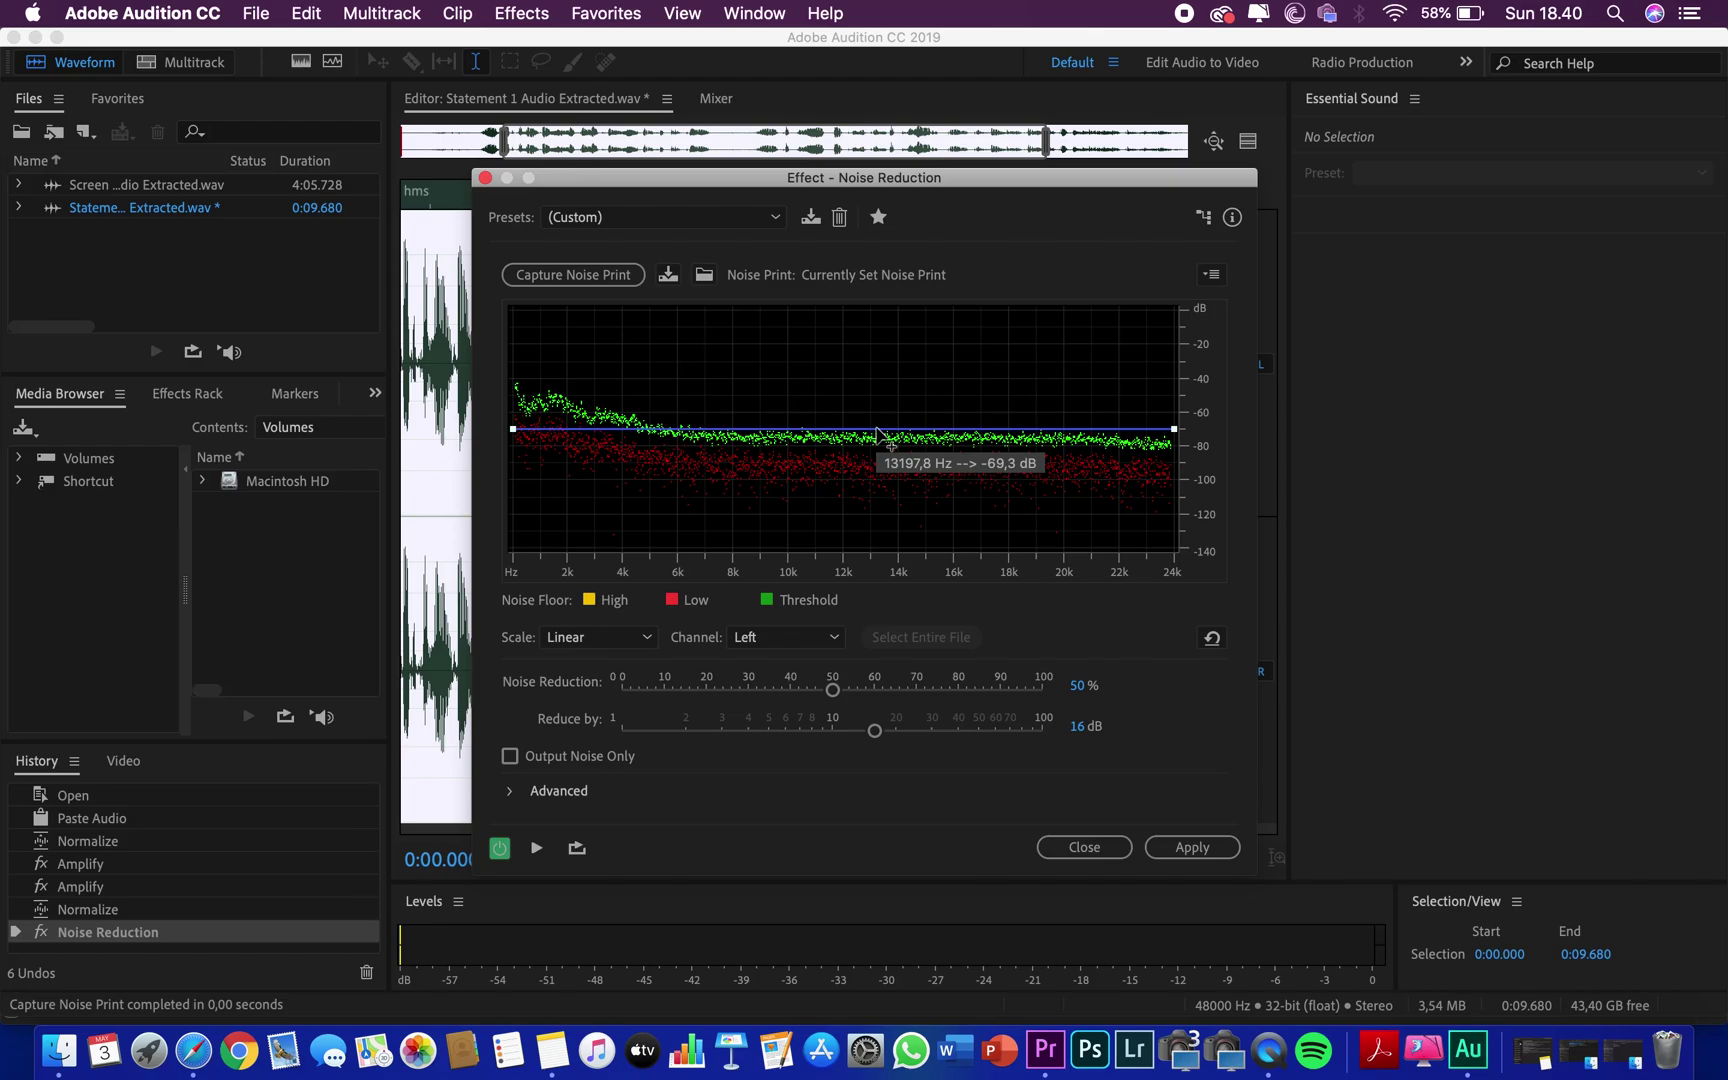
left_click(1192, 847)
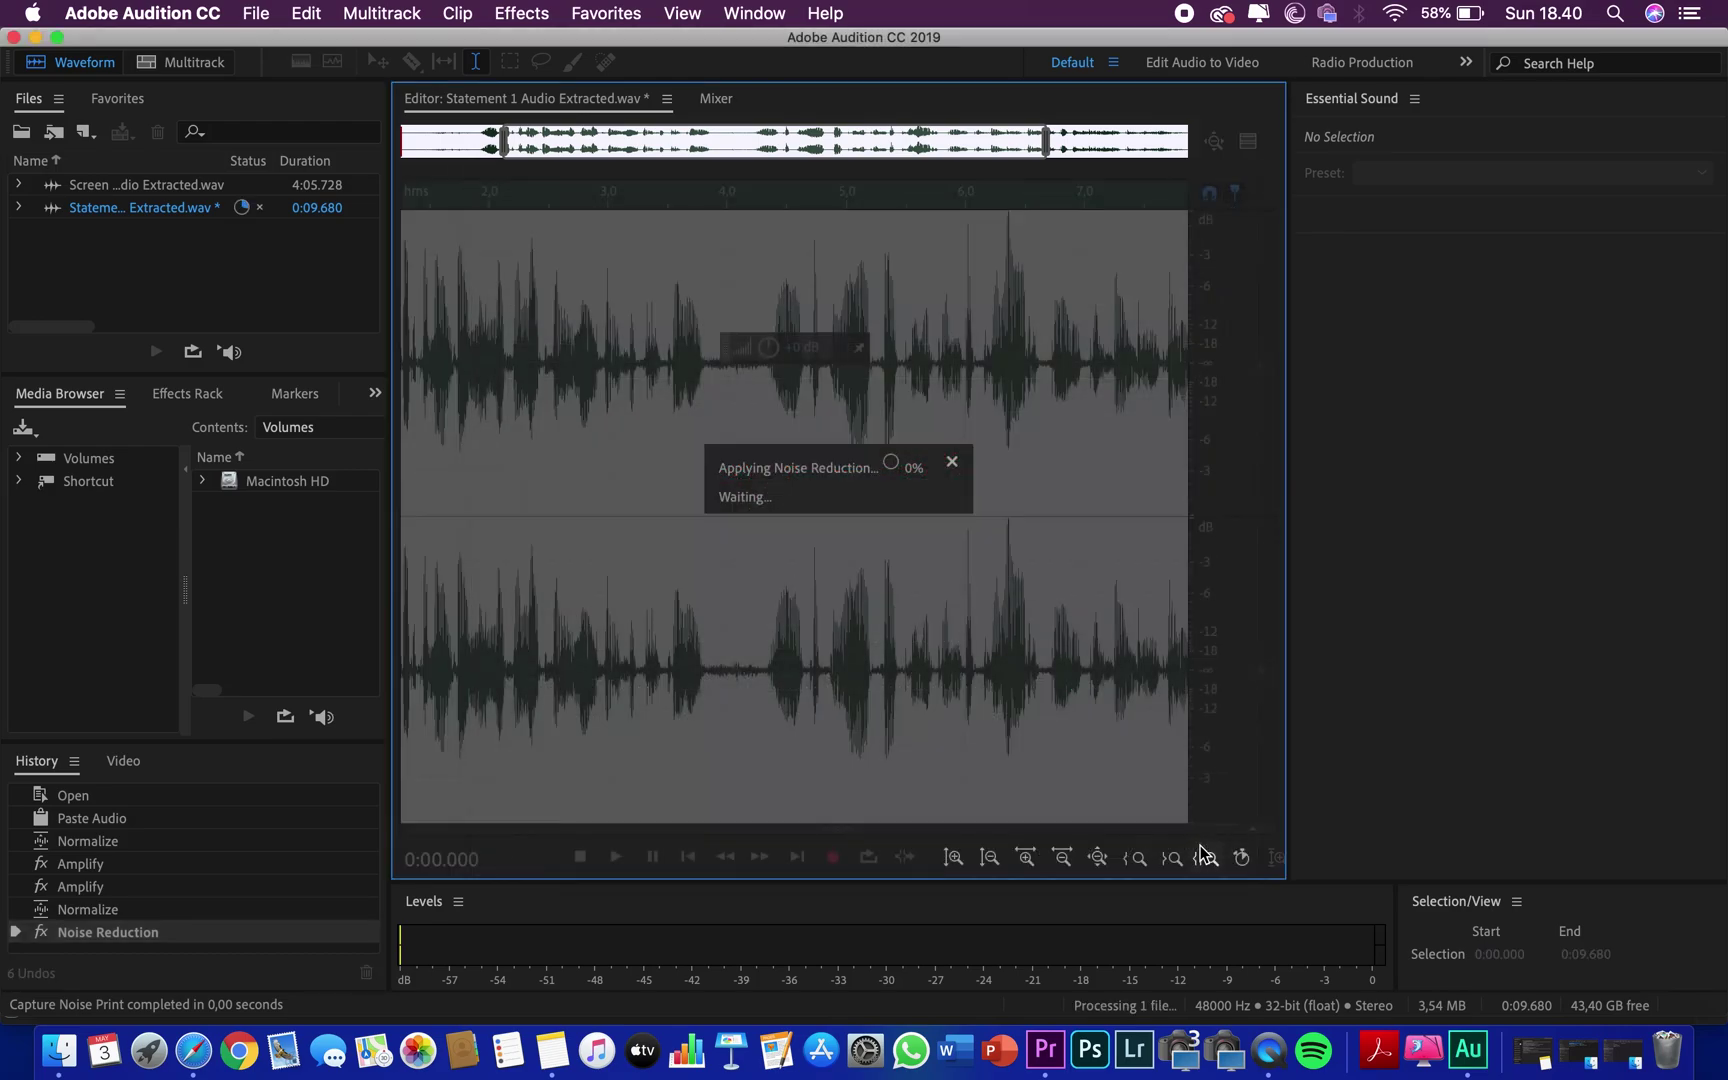
Play the noise-reduced audio from about 0:03.438 to check the result.
left_click(711, 446)
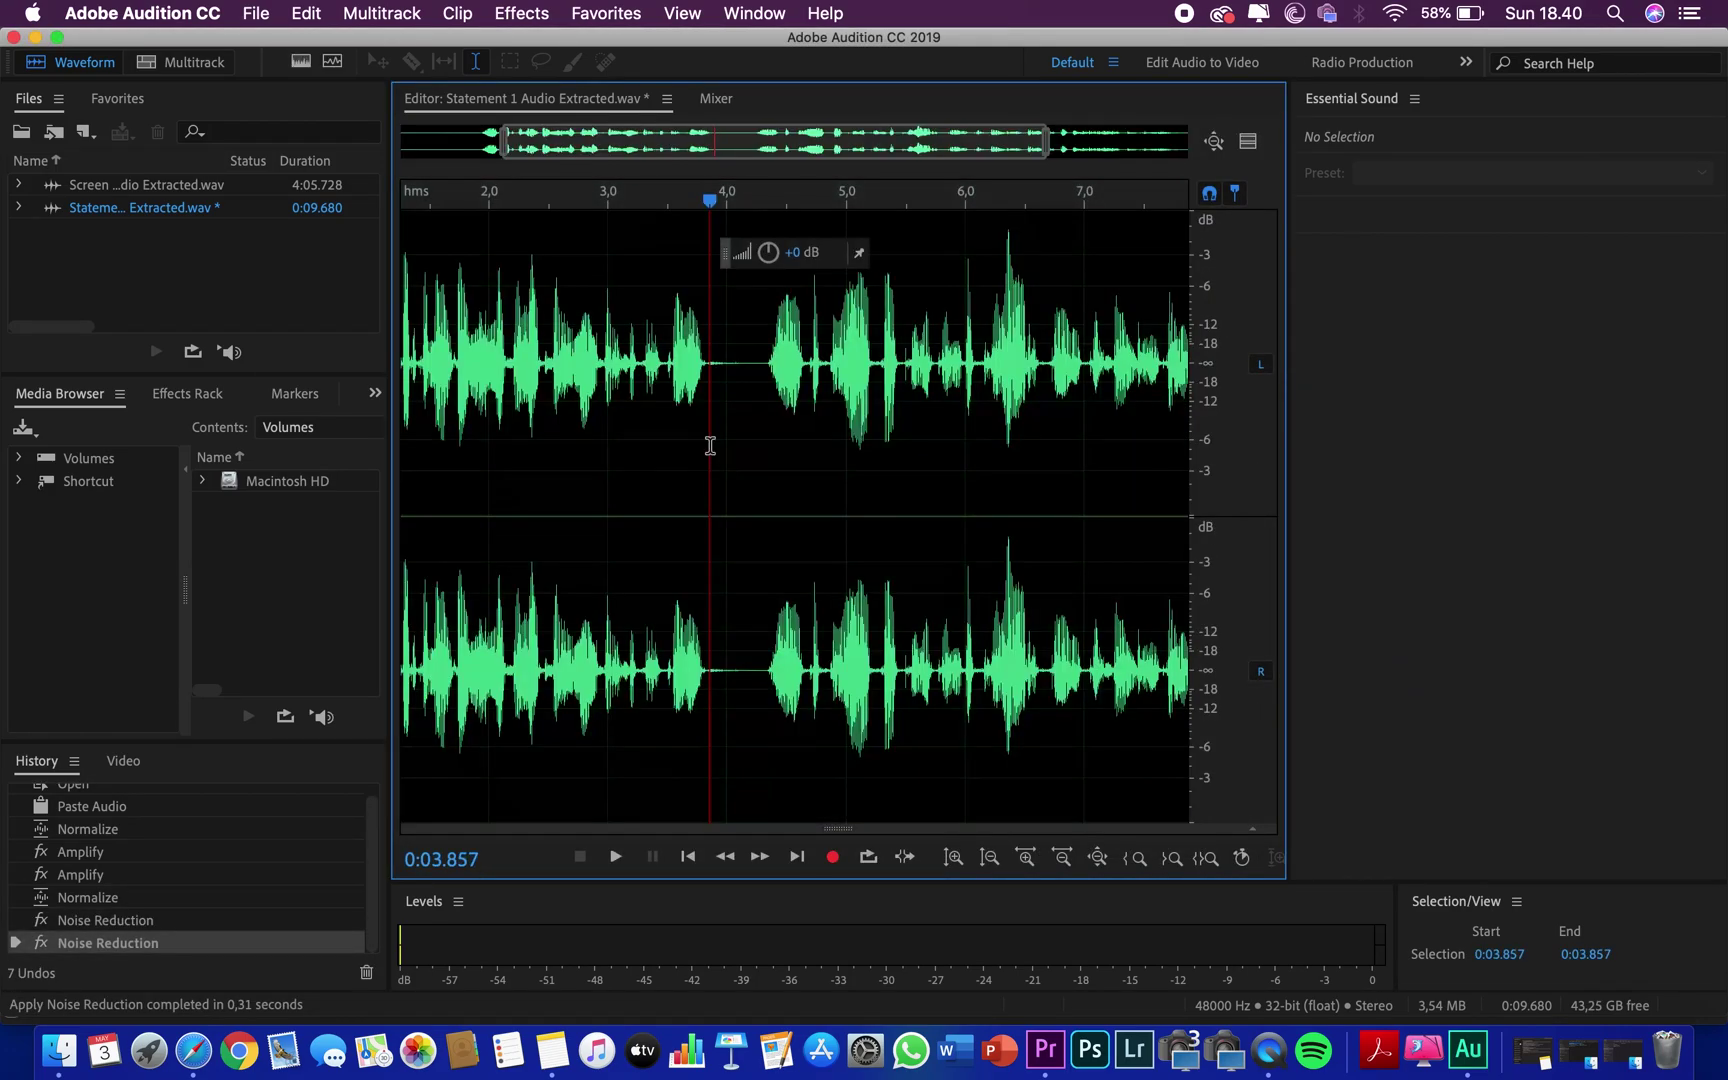
left_click(680, 388)
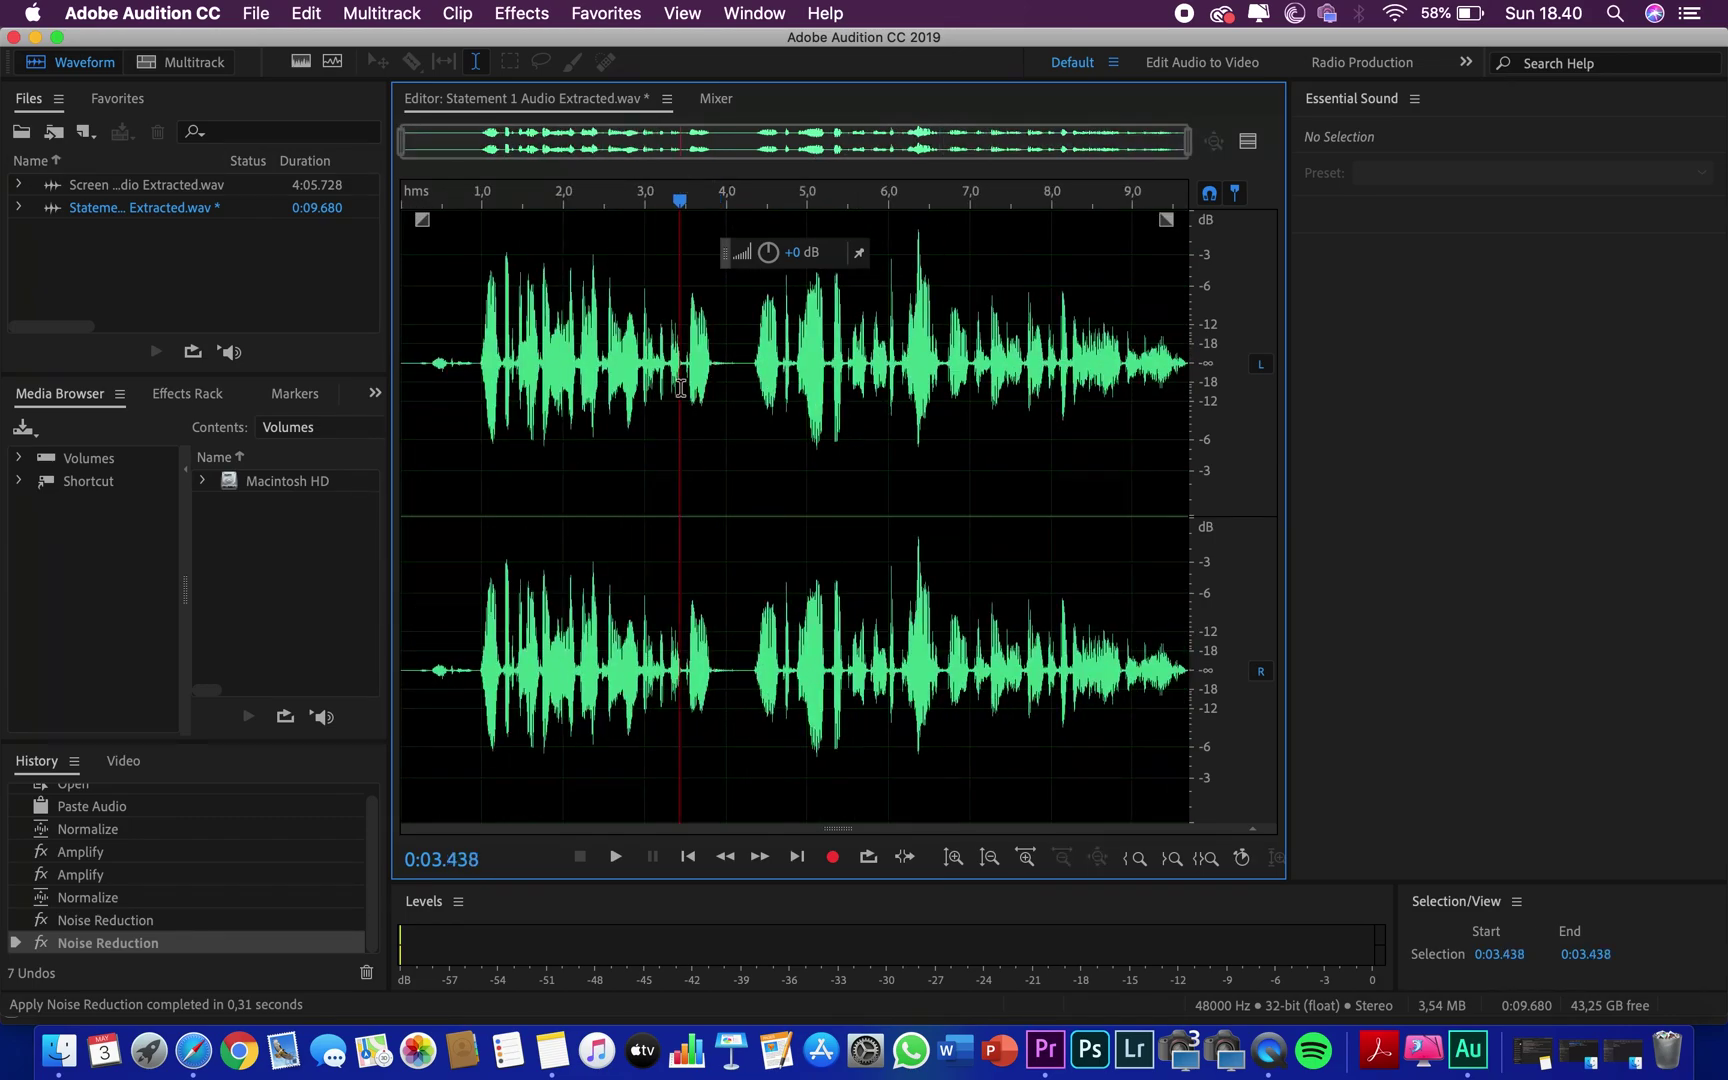
key("space")
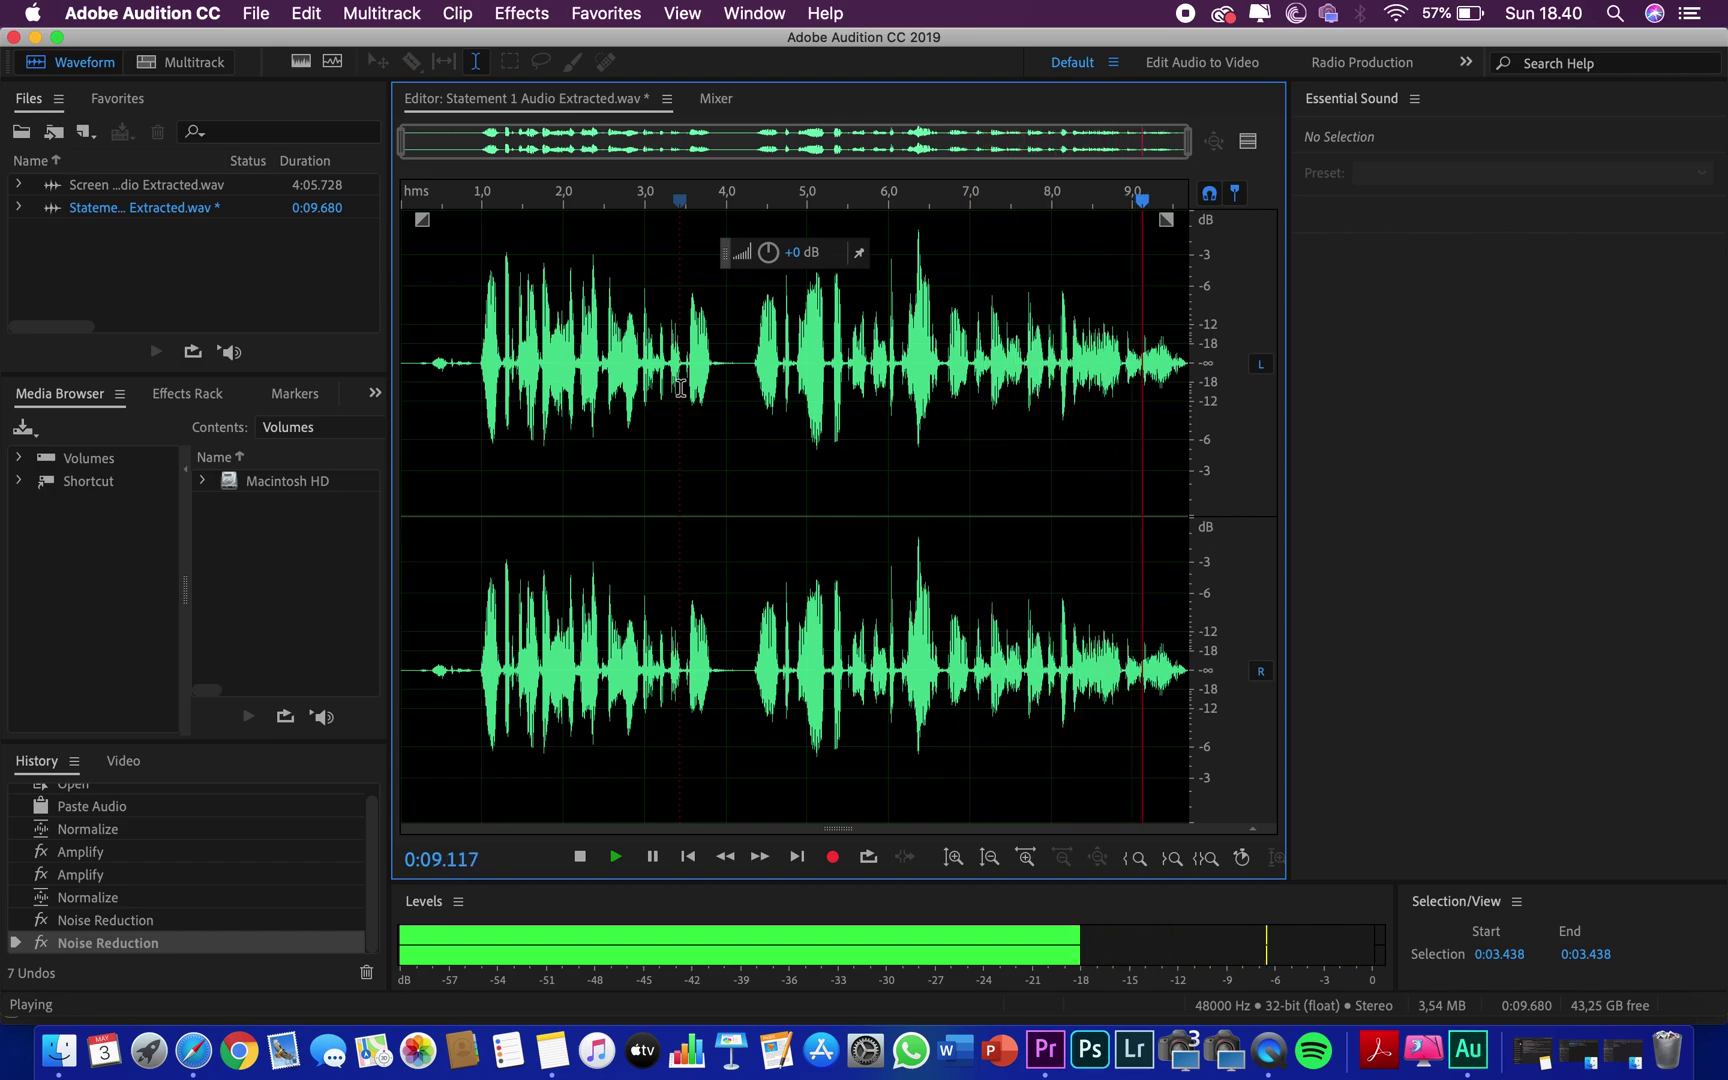
key("space")
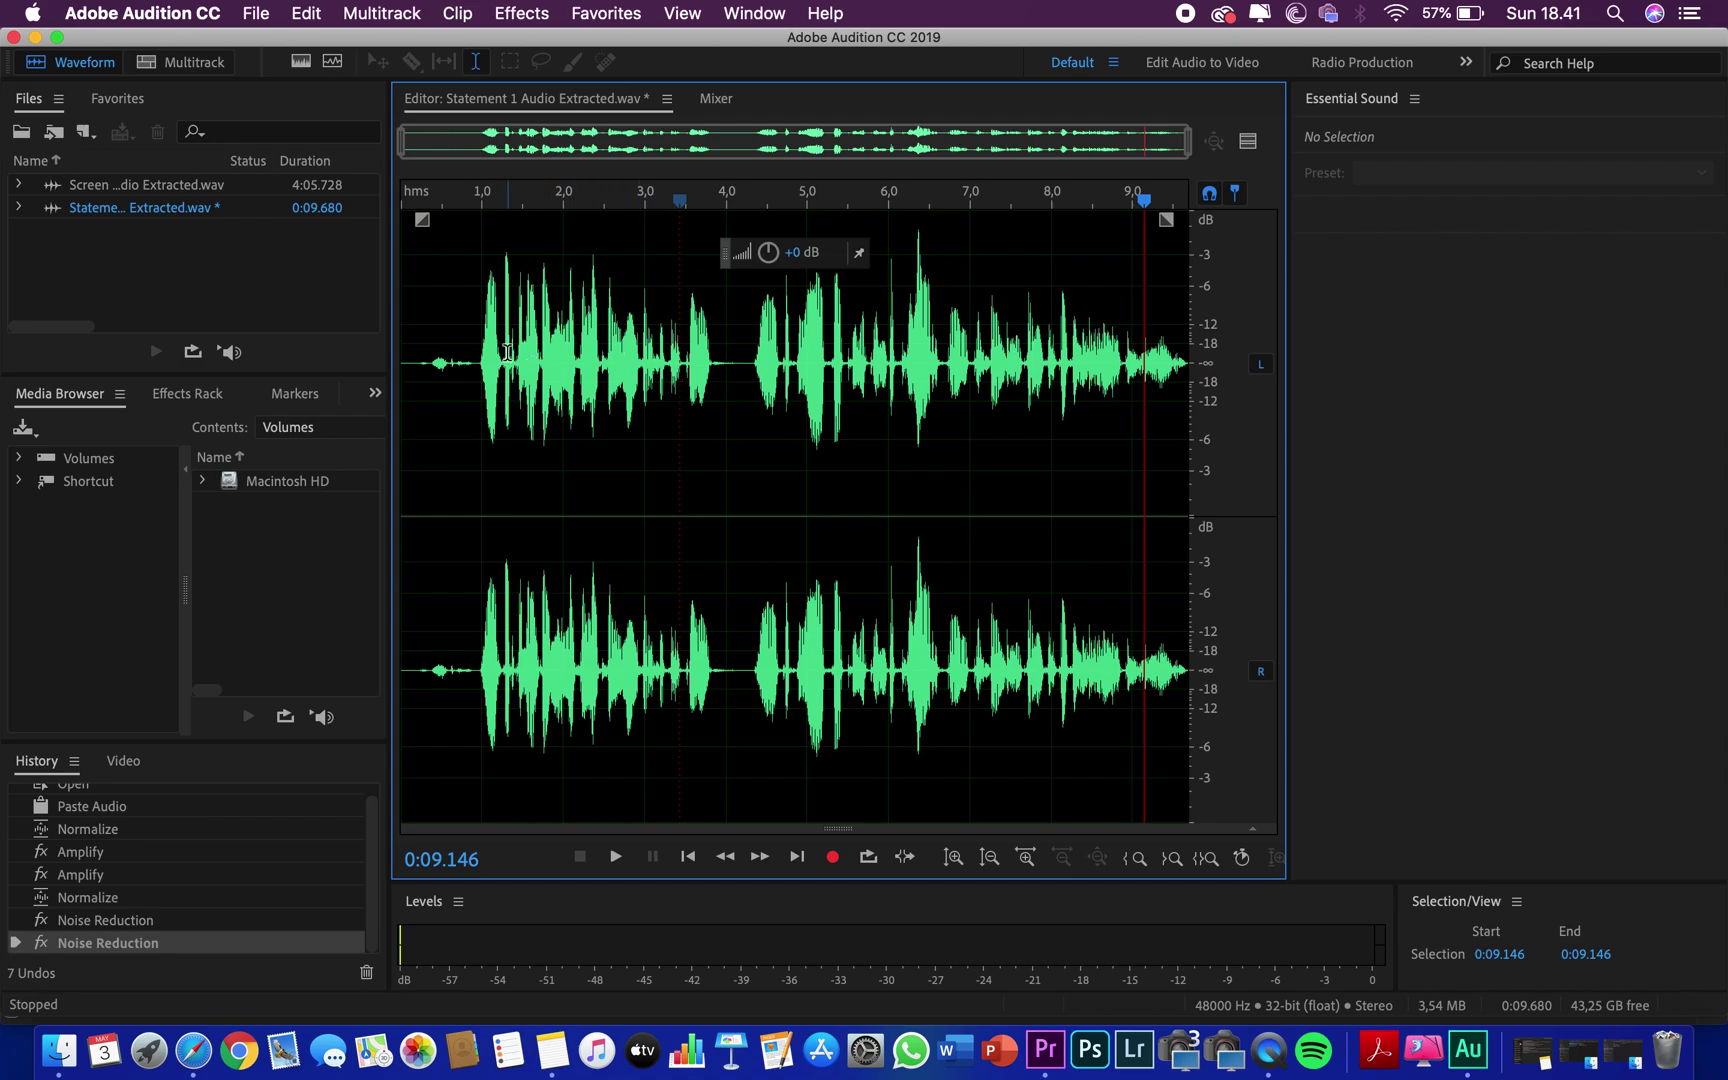
Apply the Reverb effect with its Default preset to the whole audio file.
left_click(522, 14)
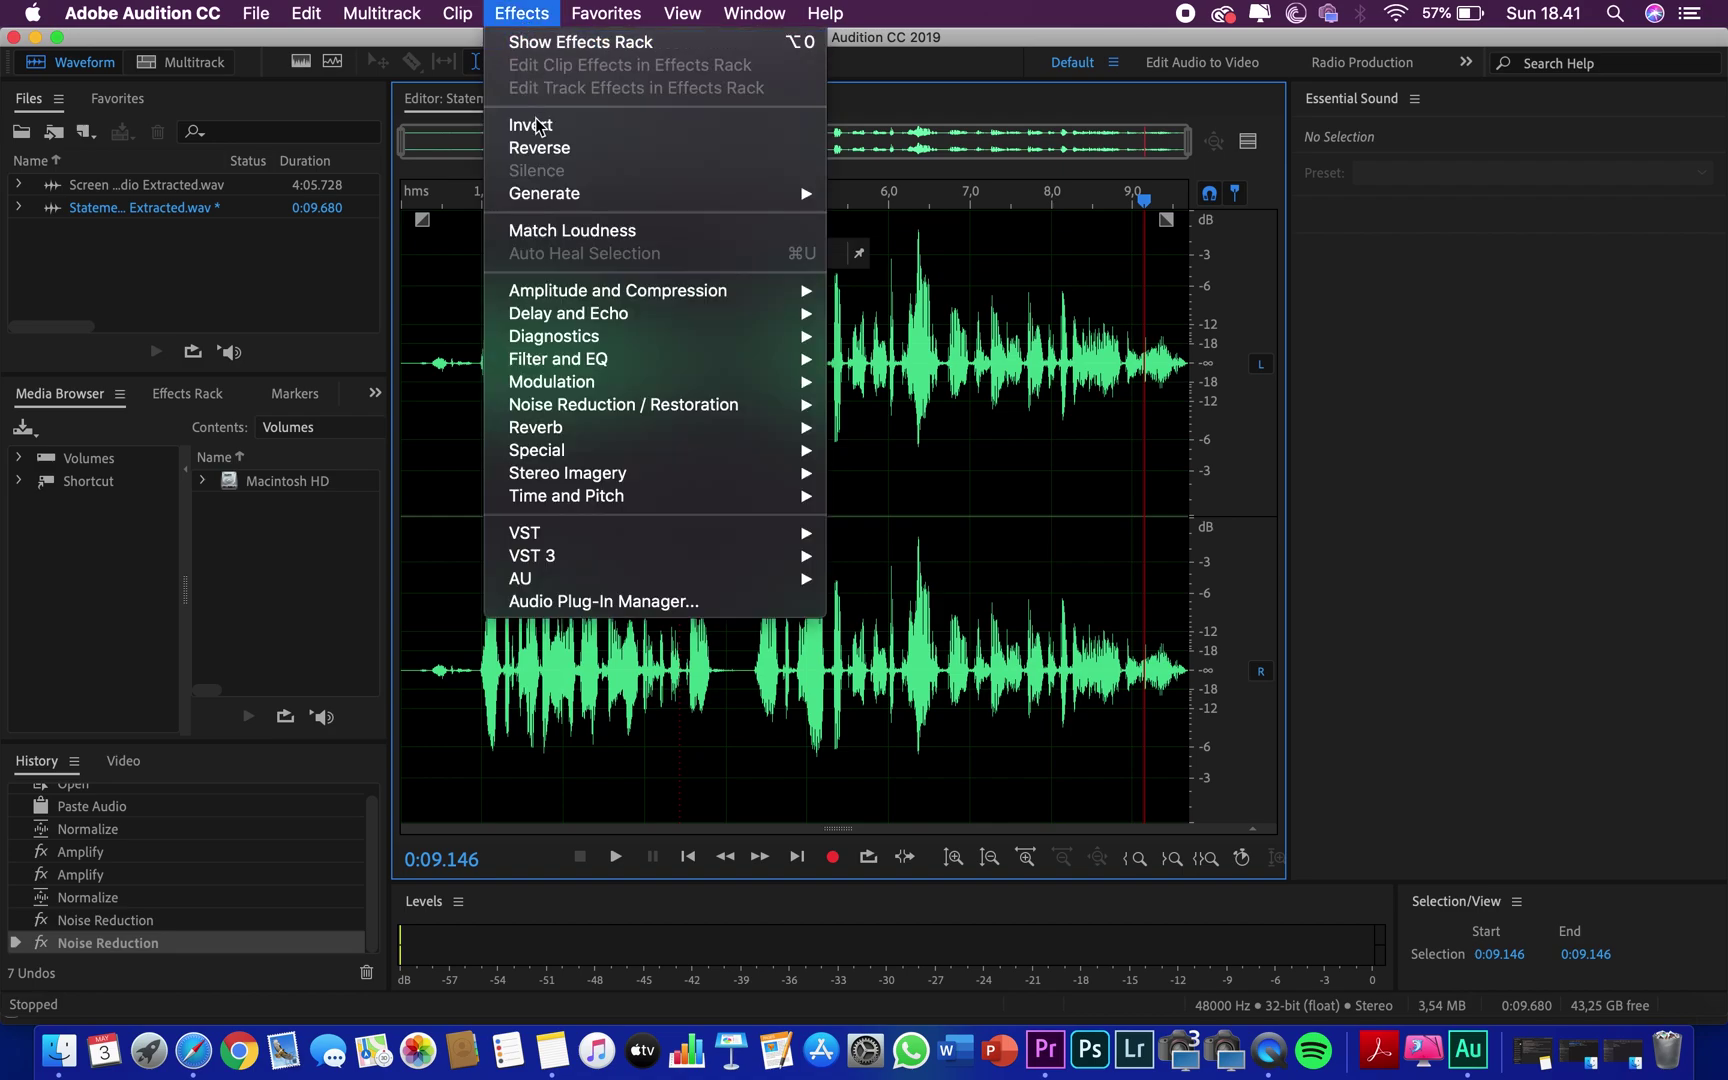
mouse_move(565, 360)
mouse_move(575, 433)
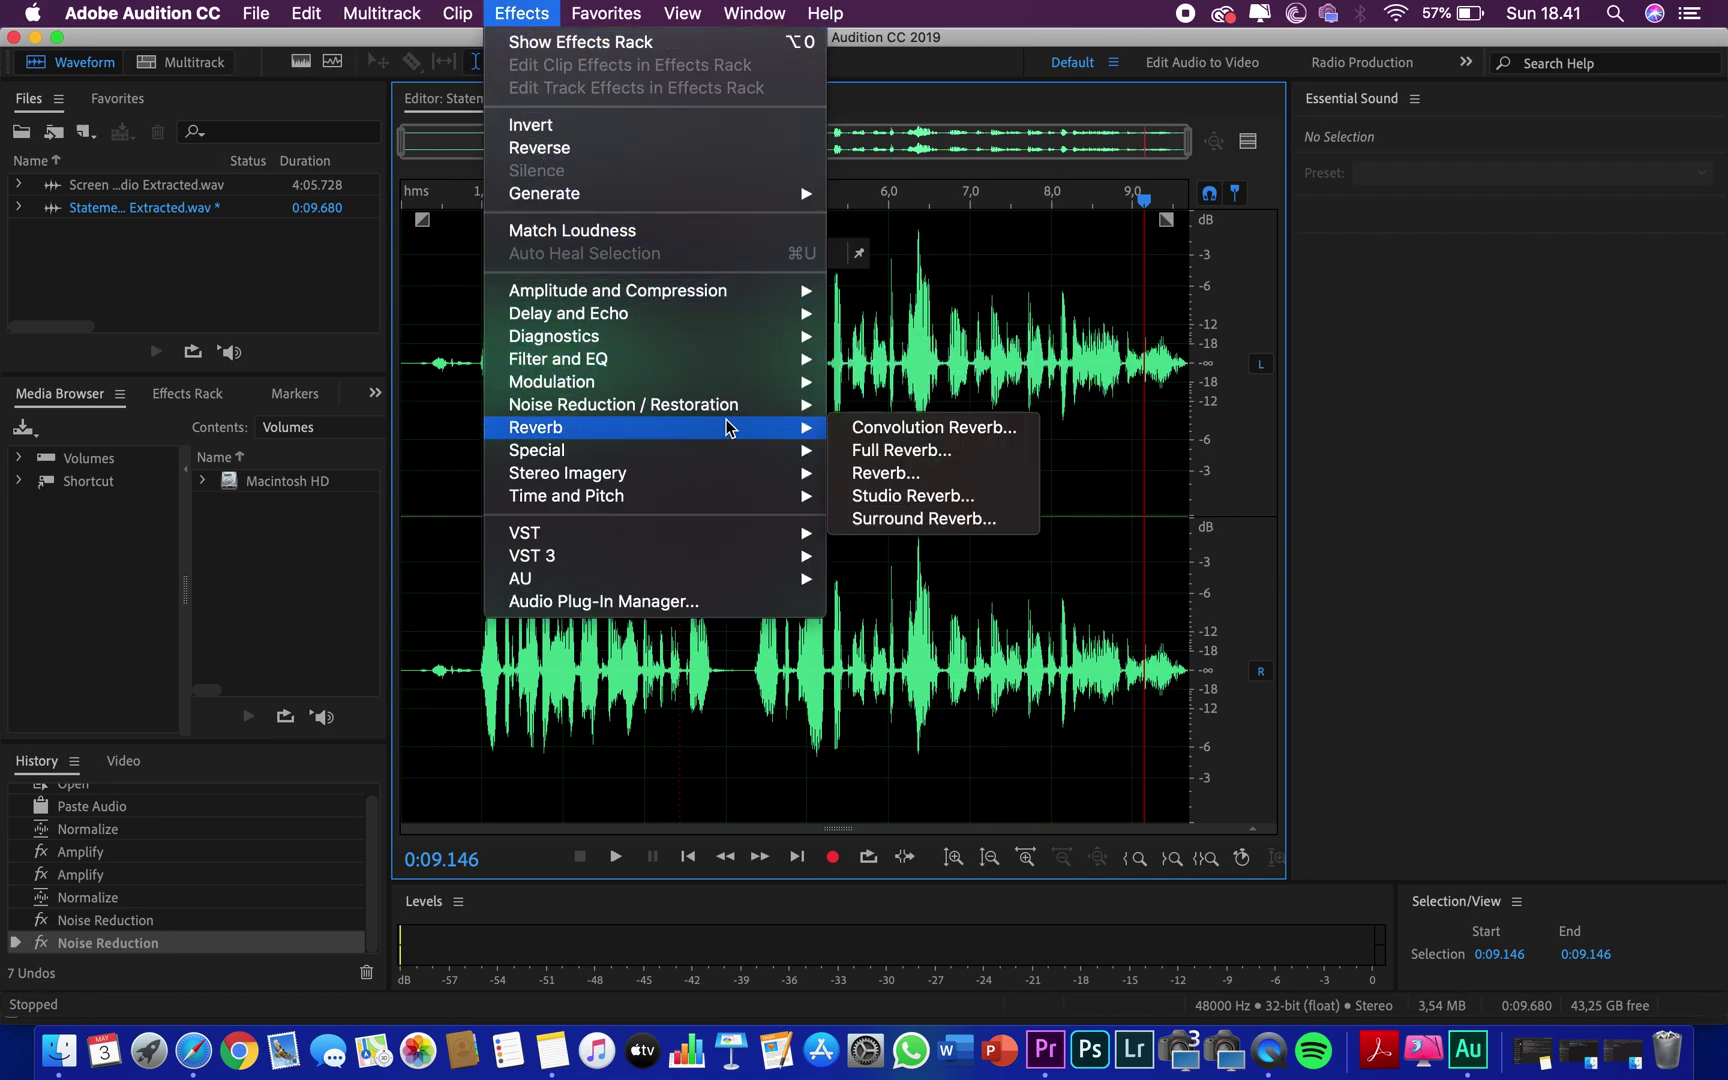
left_click(937, 476)
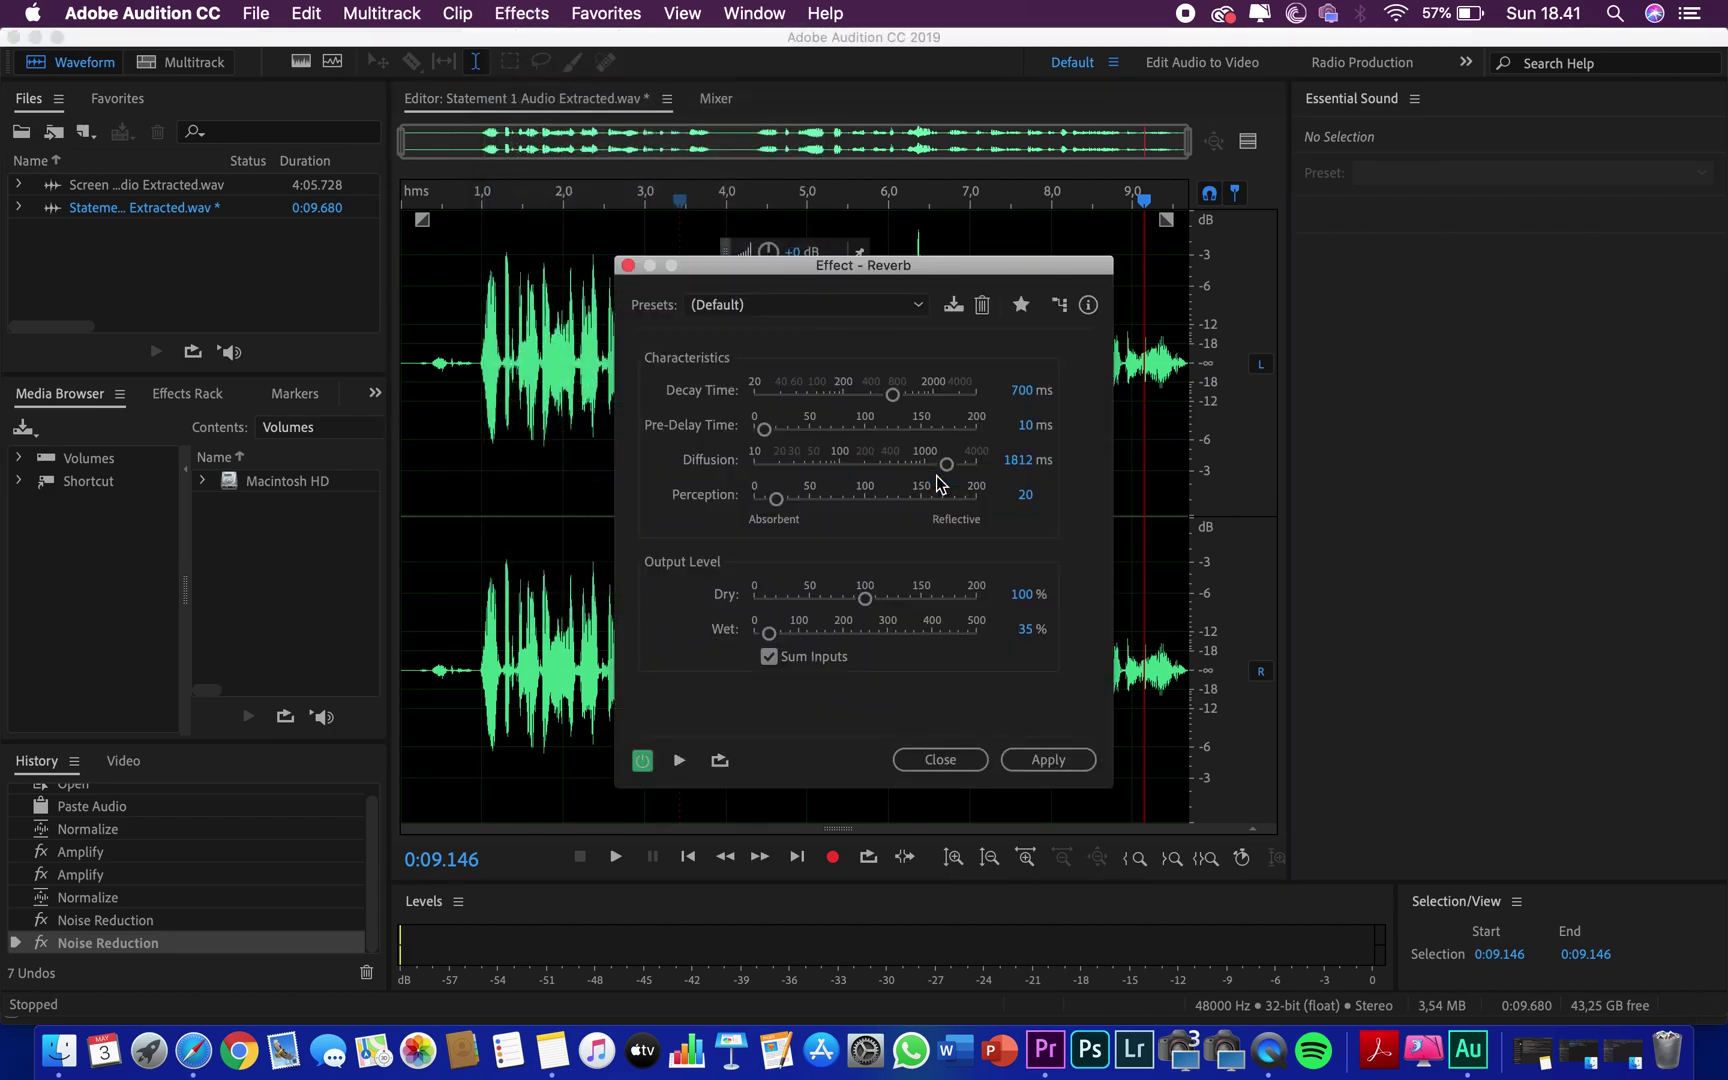
left_click(1050, 762)
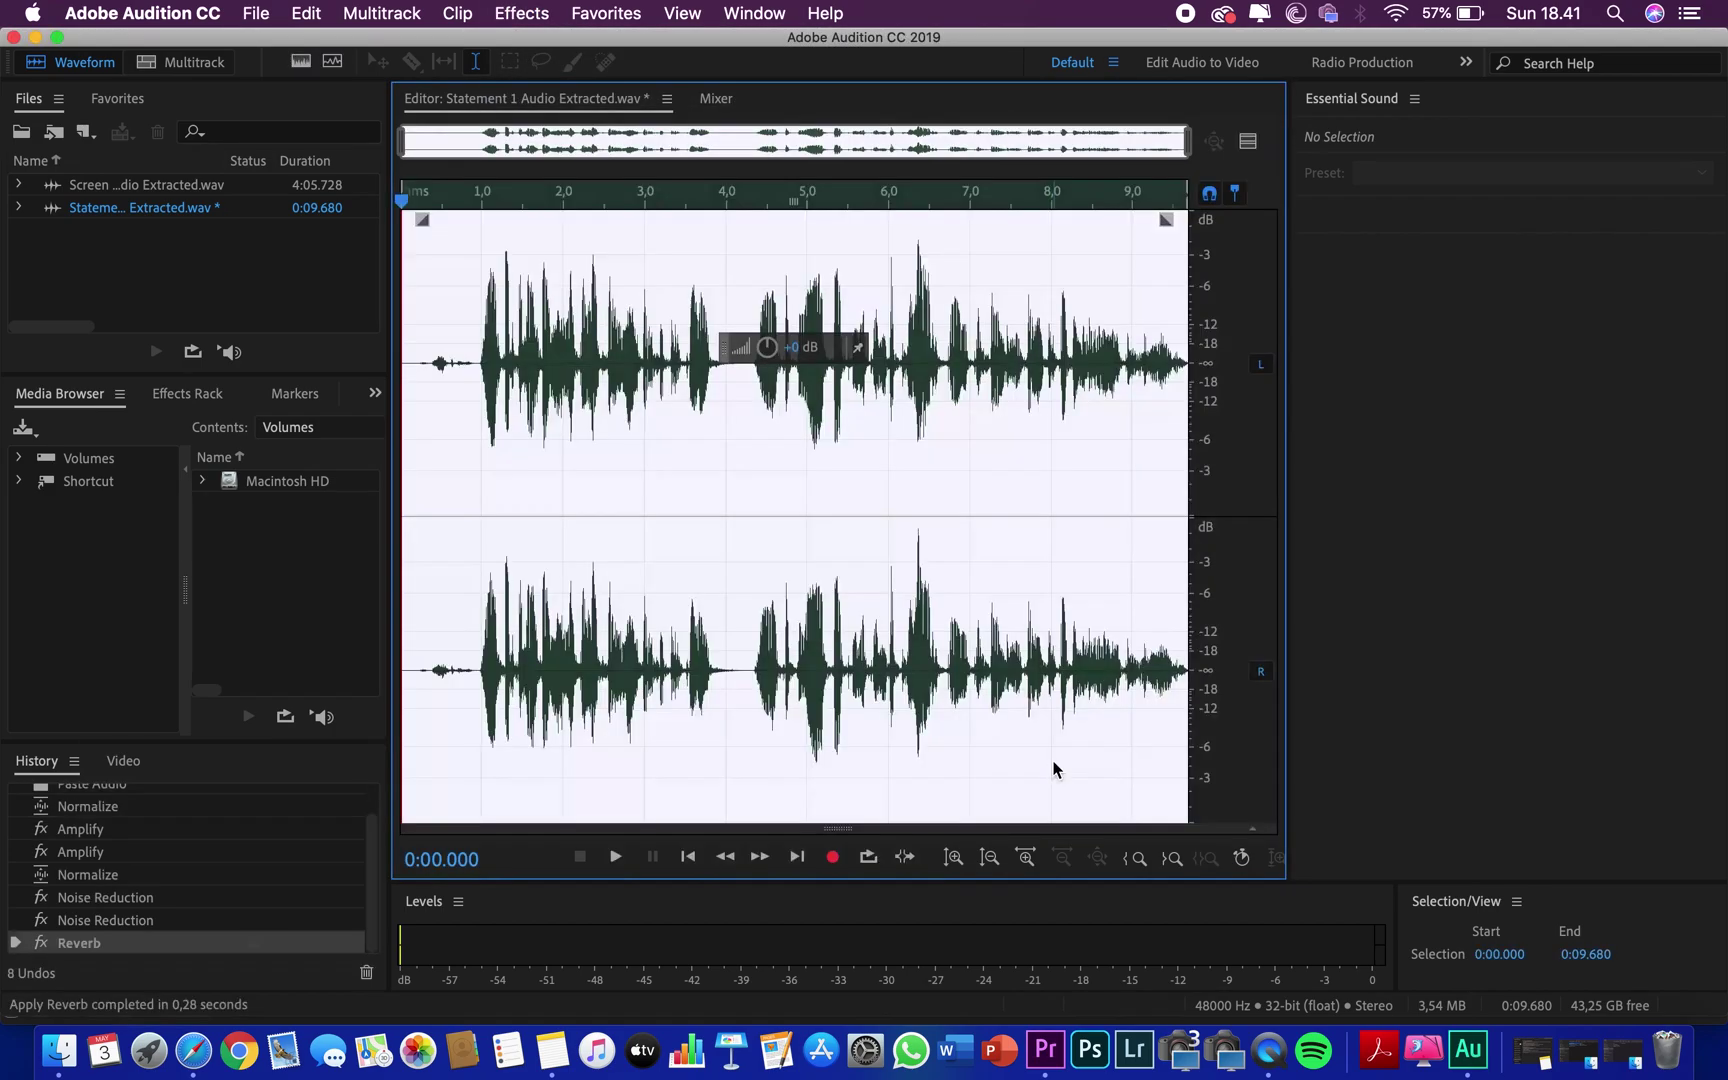
Play the audio with reverb from about 0:02.759 to check how the voice sounds.
left_click(626, 509)
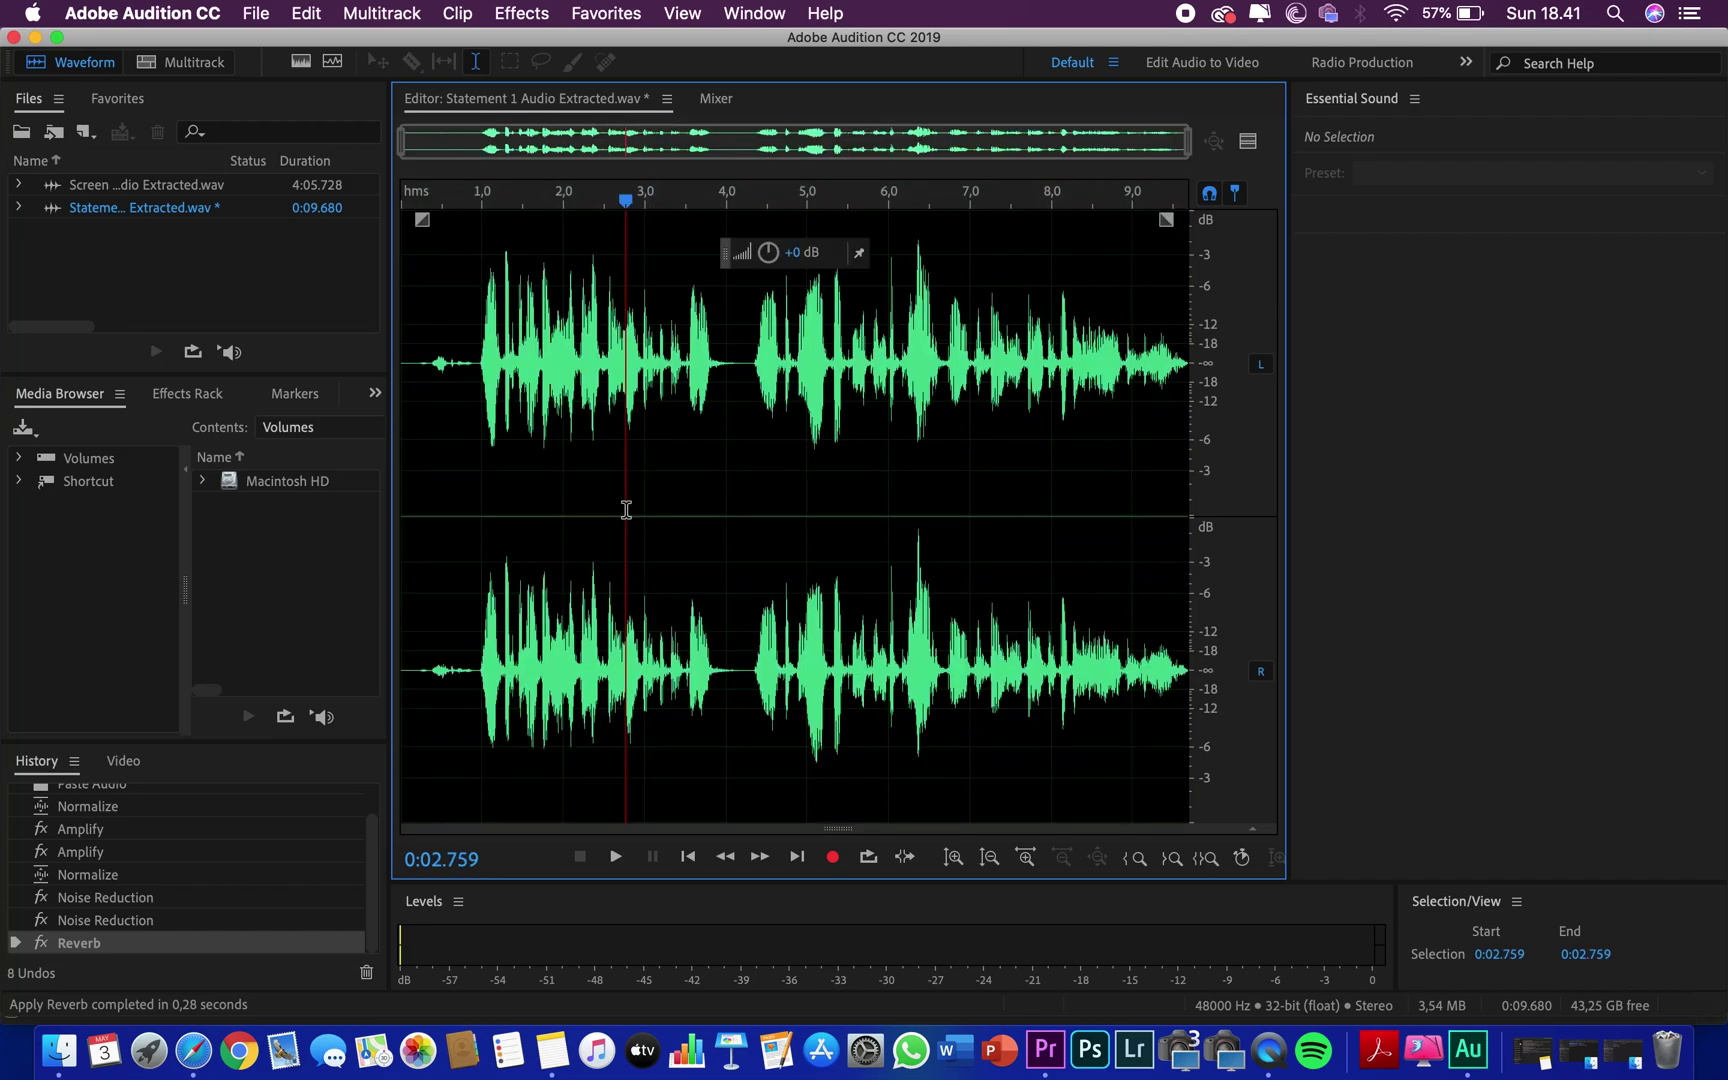
key("space")
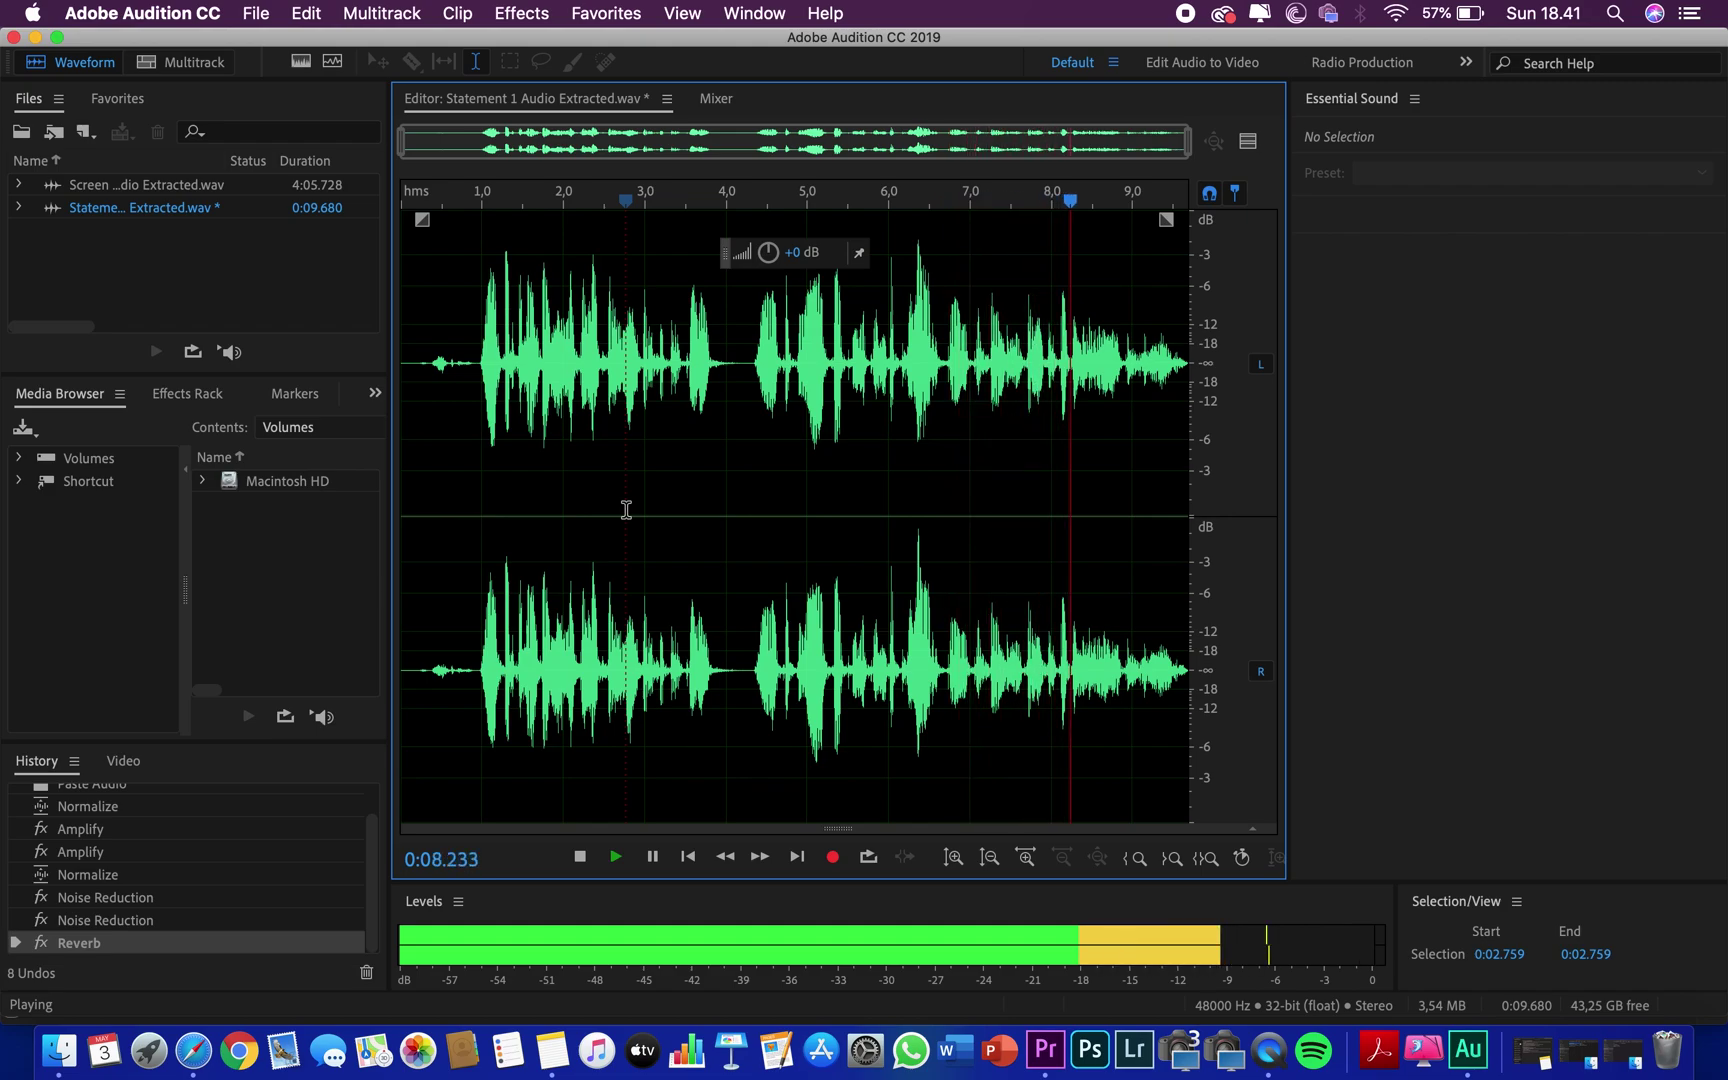
key("space")
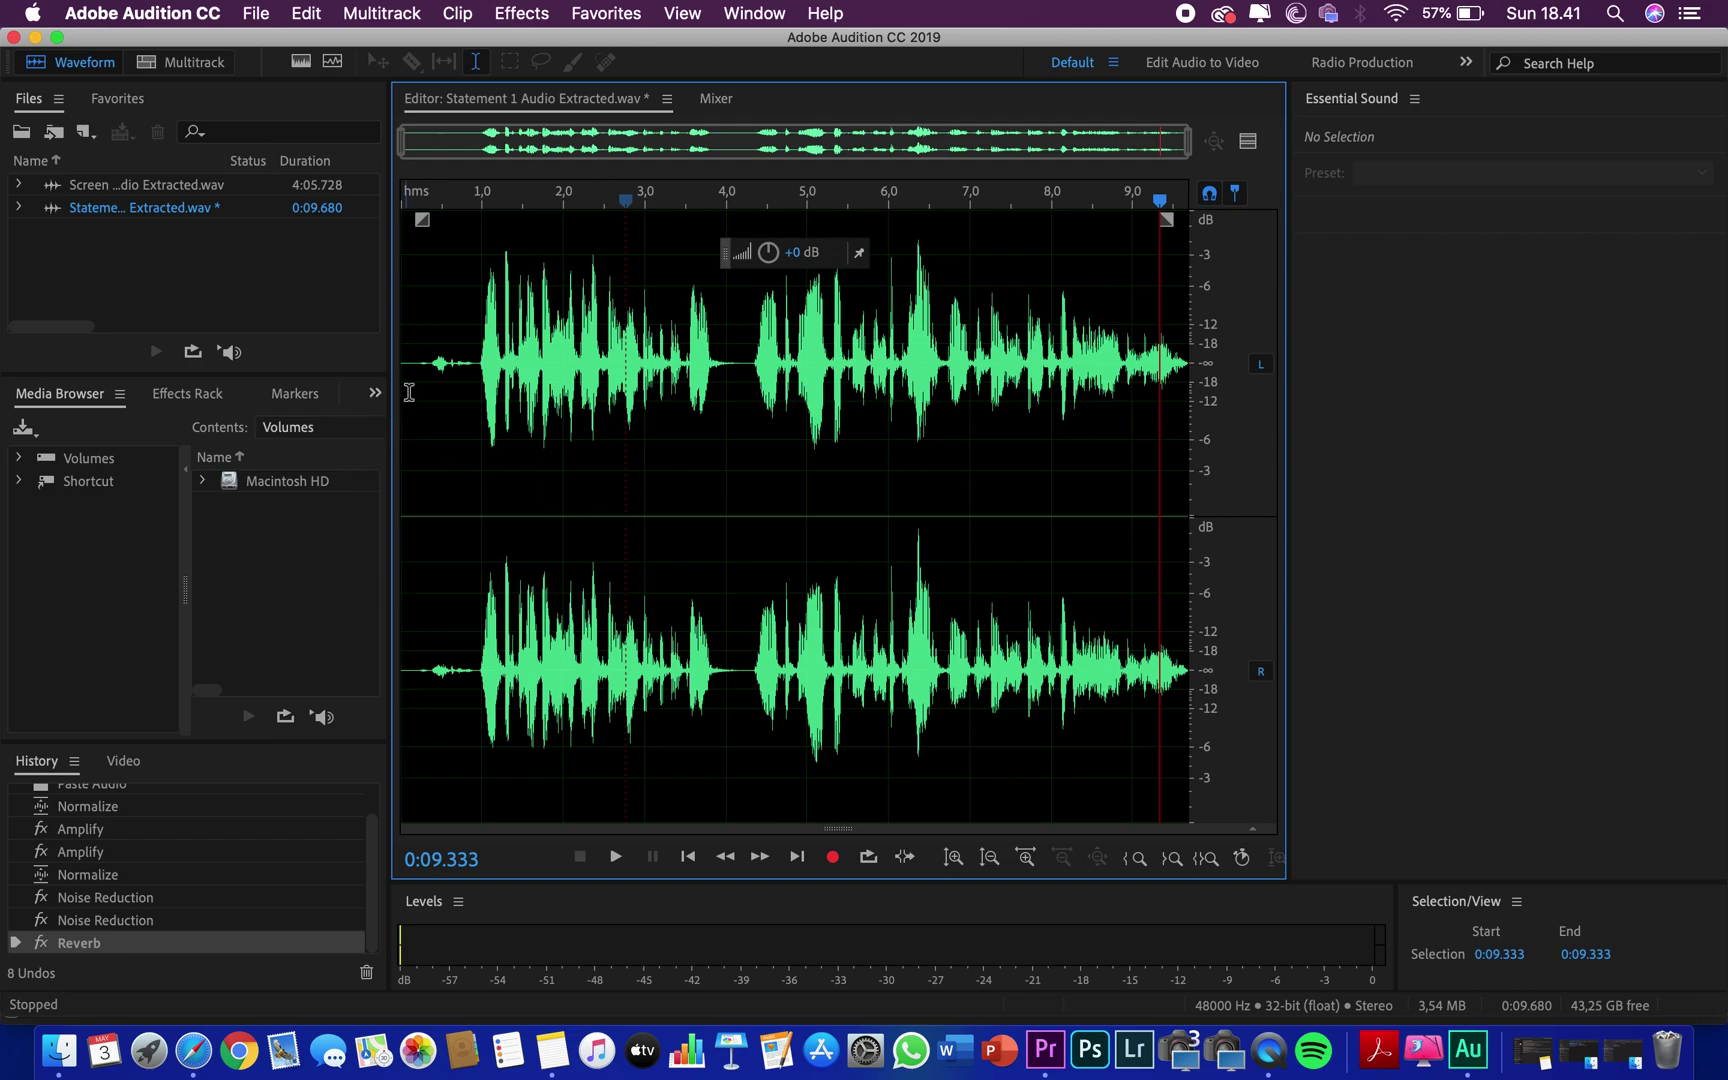
Play the opening stretch before the first word to check it for unwanted sound.
left_click_drag(403, 391, 474, 405)
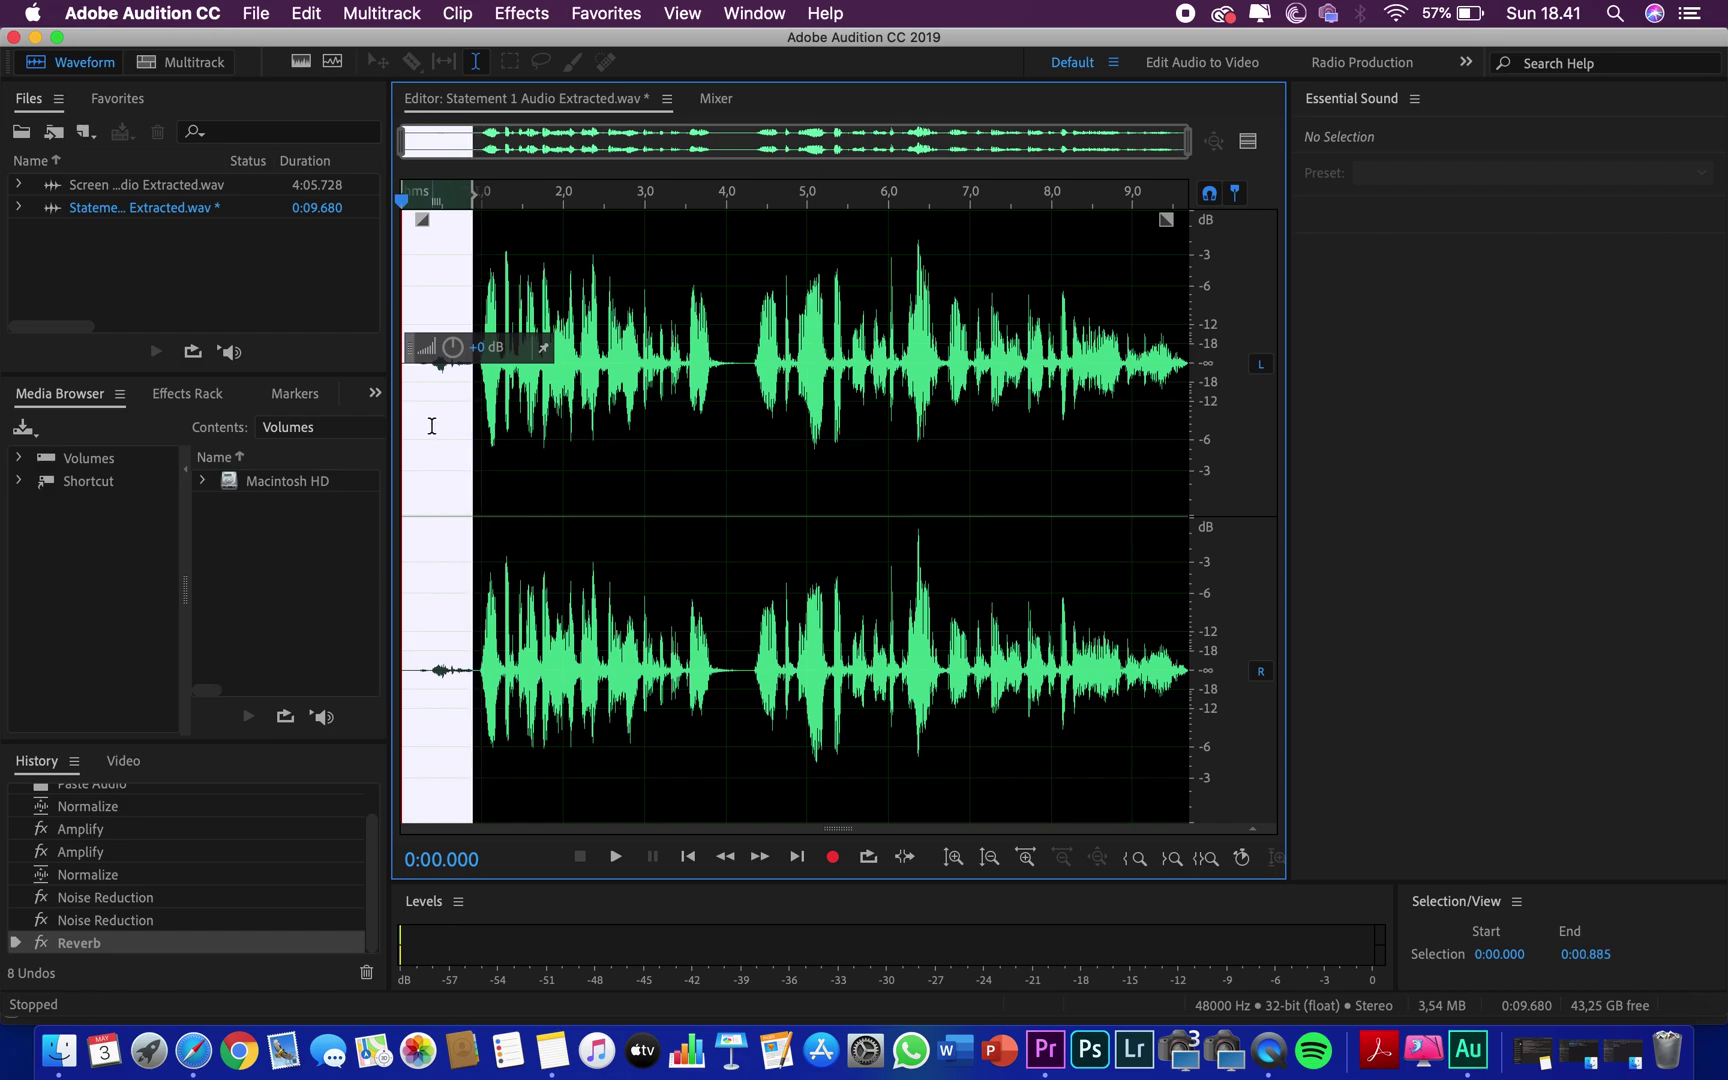
left_click(430, 426)
left_click(427, 426)
left_click(410, 426)
key("space")
key("space")
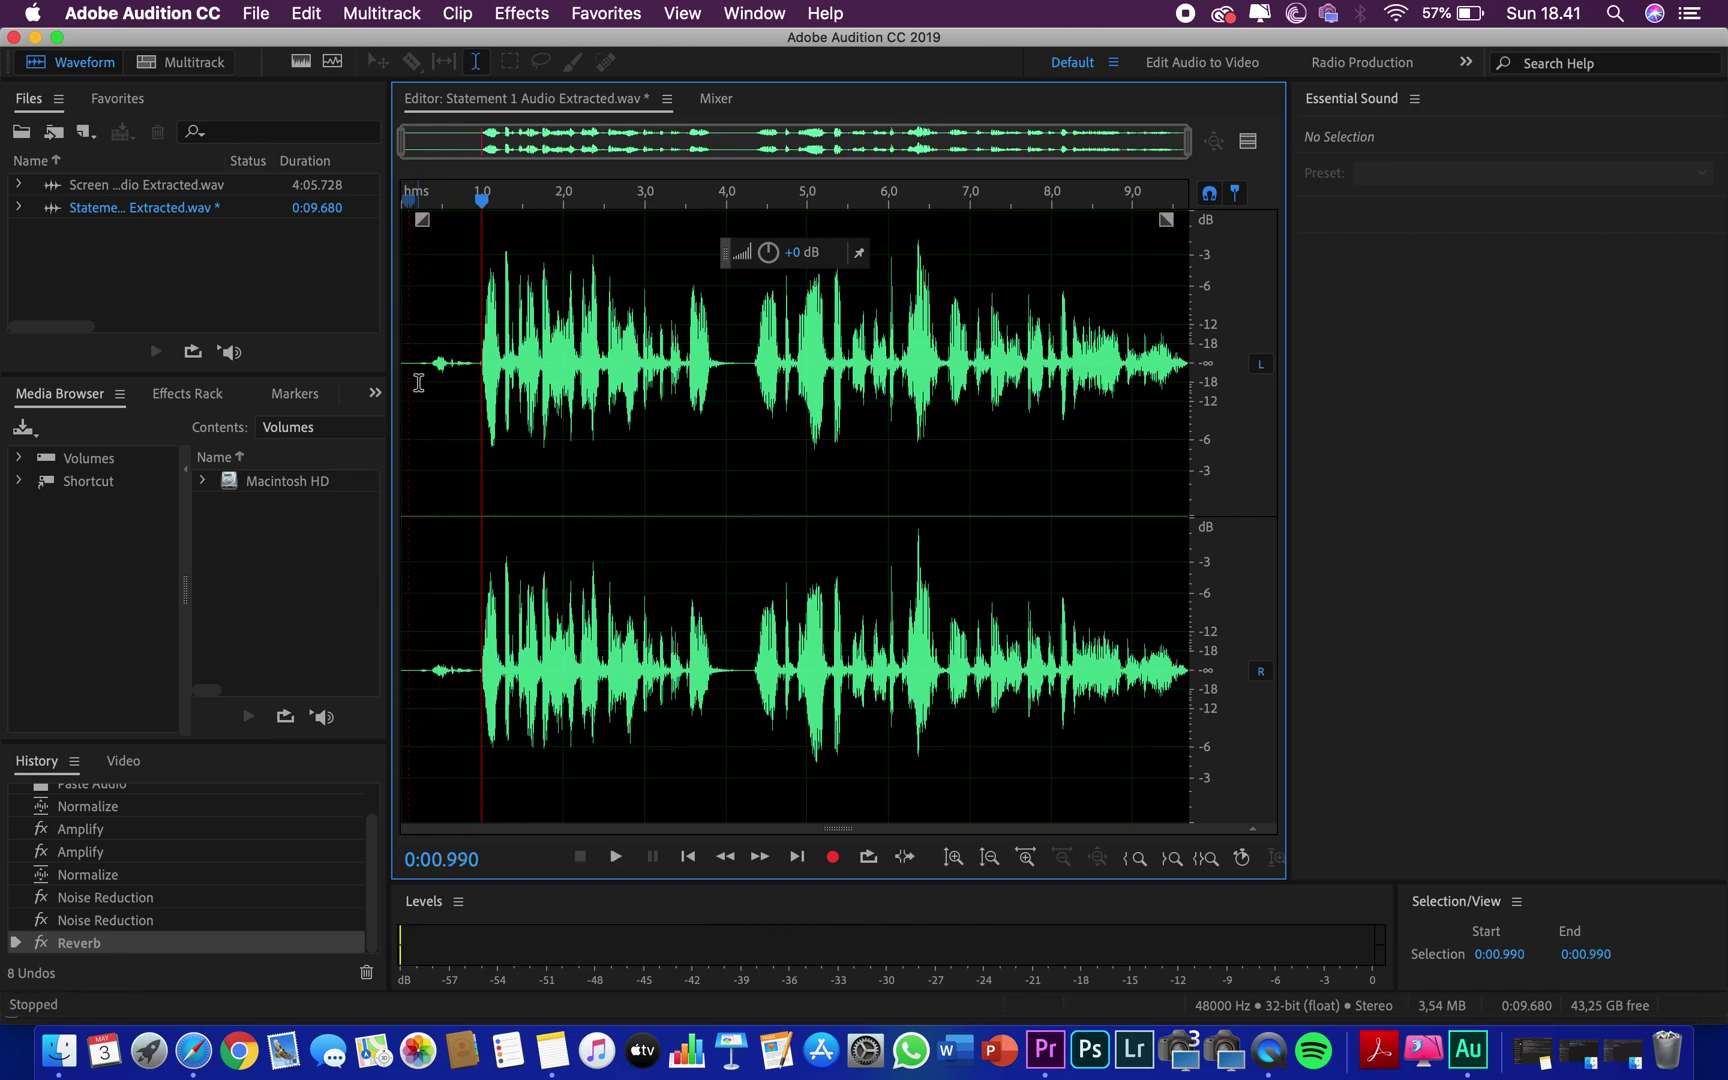
Silence the stray sound before the first word at about 0:00.118–0:00.885 and play the audio from near the start.
left_click_drag(410, 383, 472, 394)
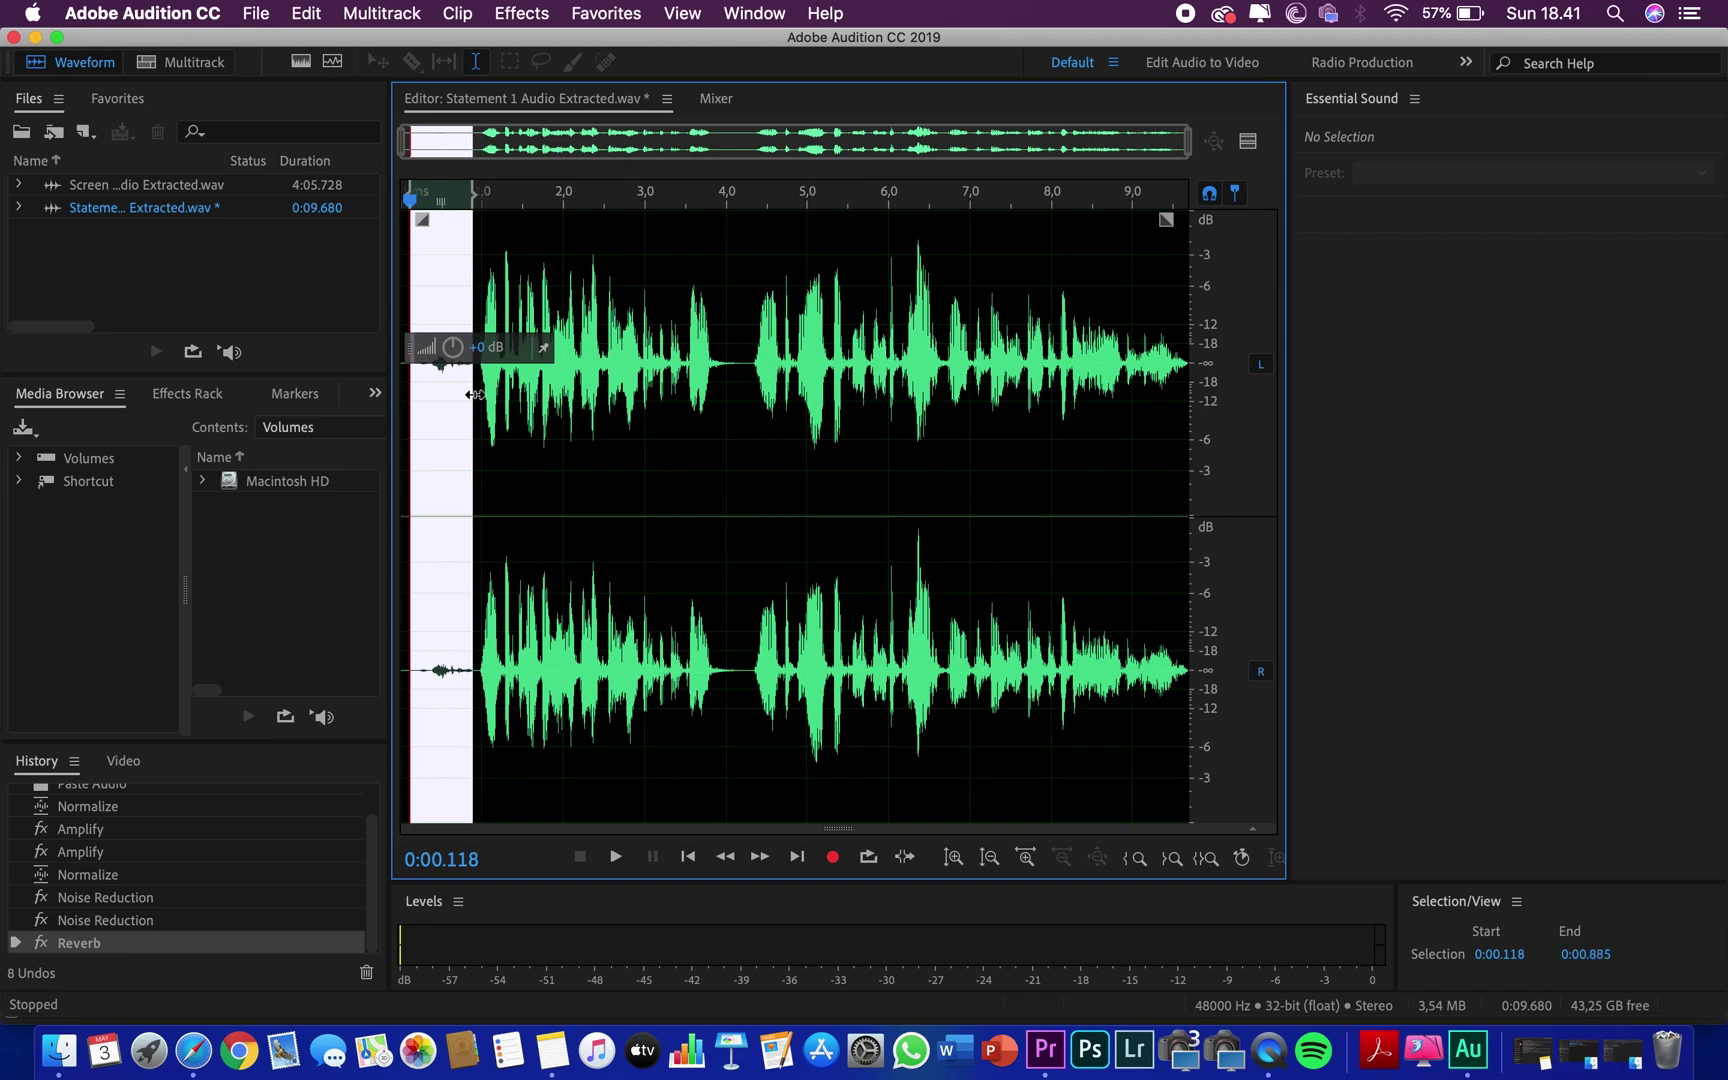
right_click(454, 400)
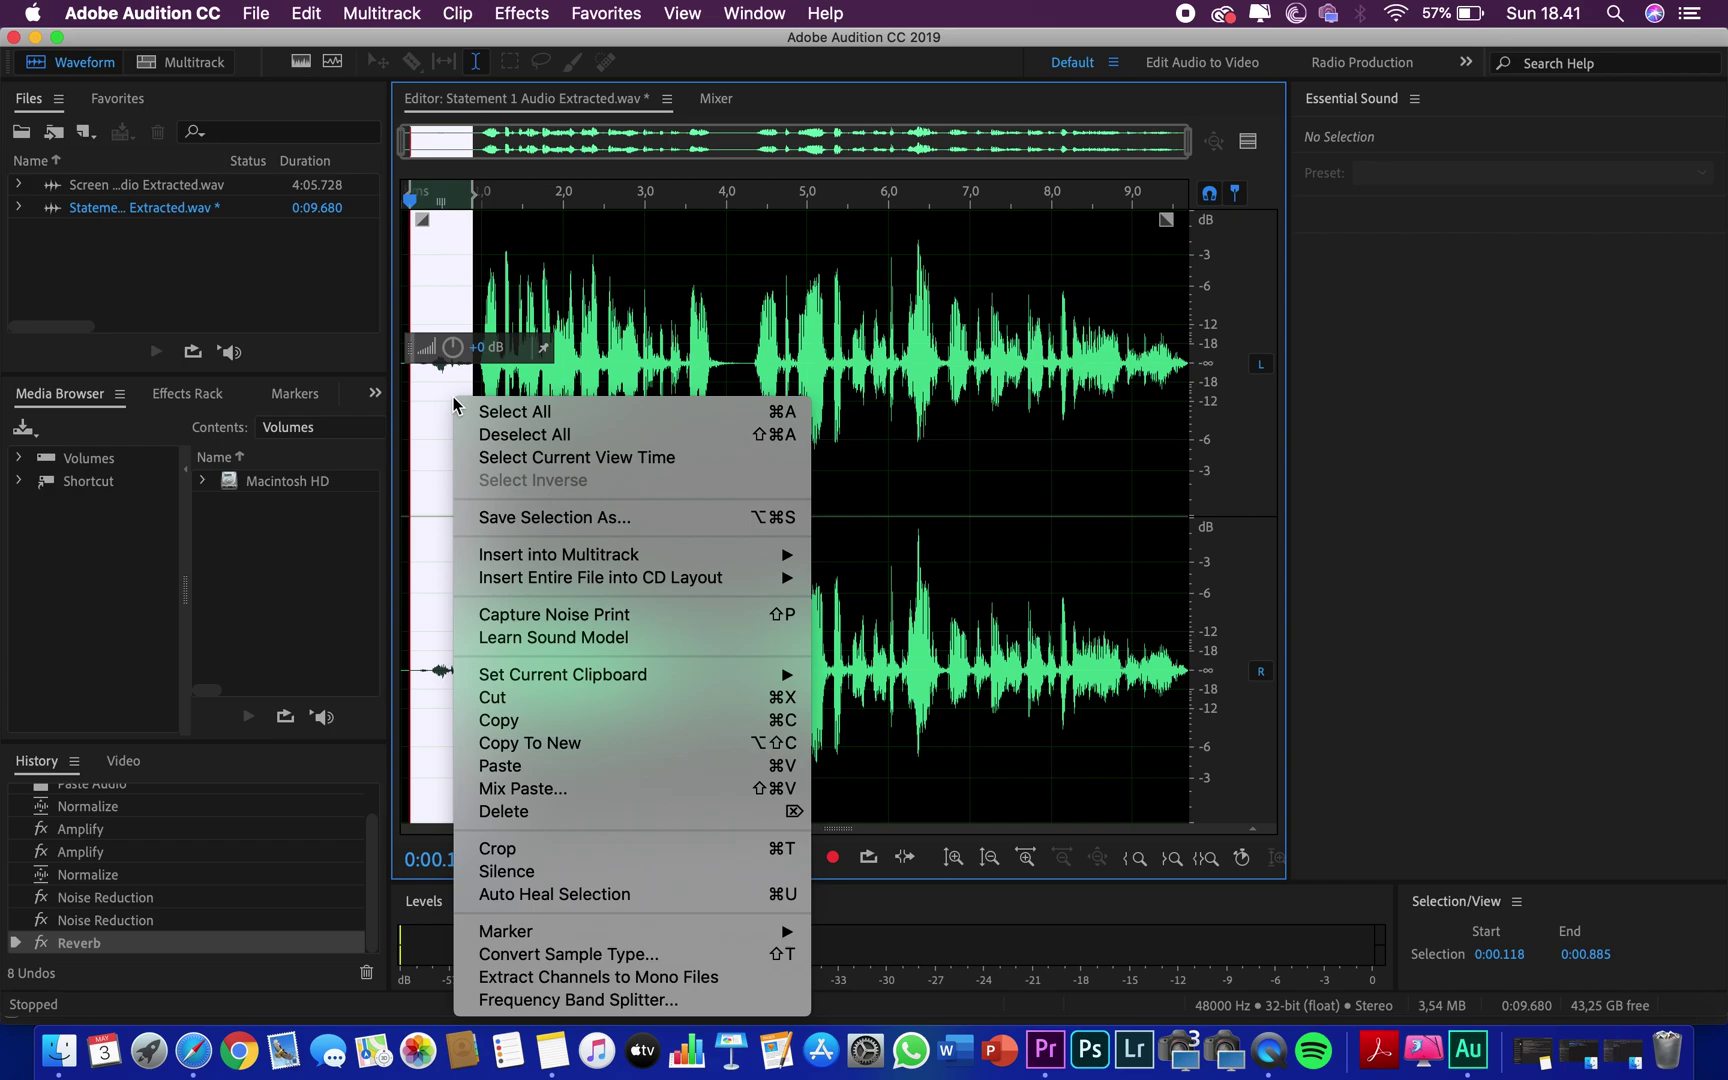
left_click(527, 872)
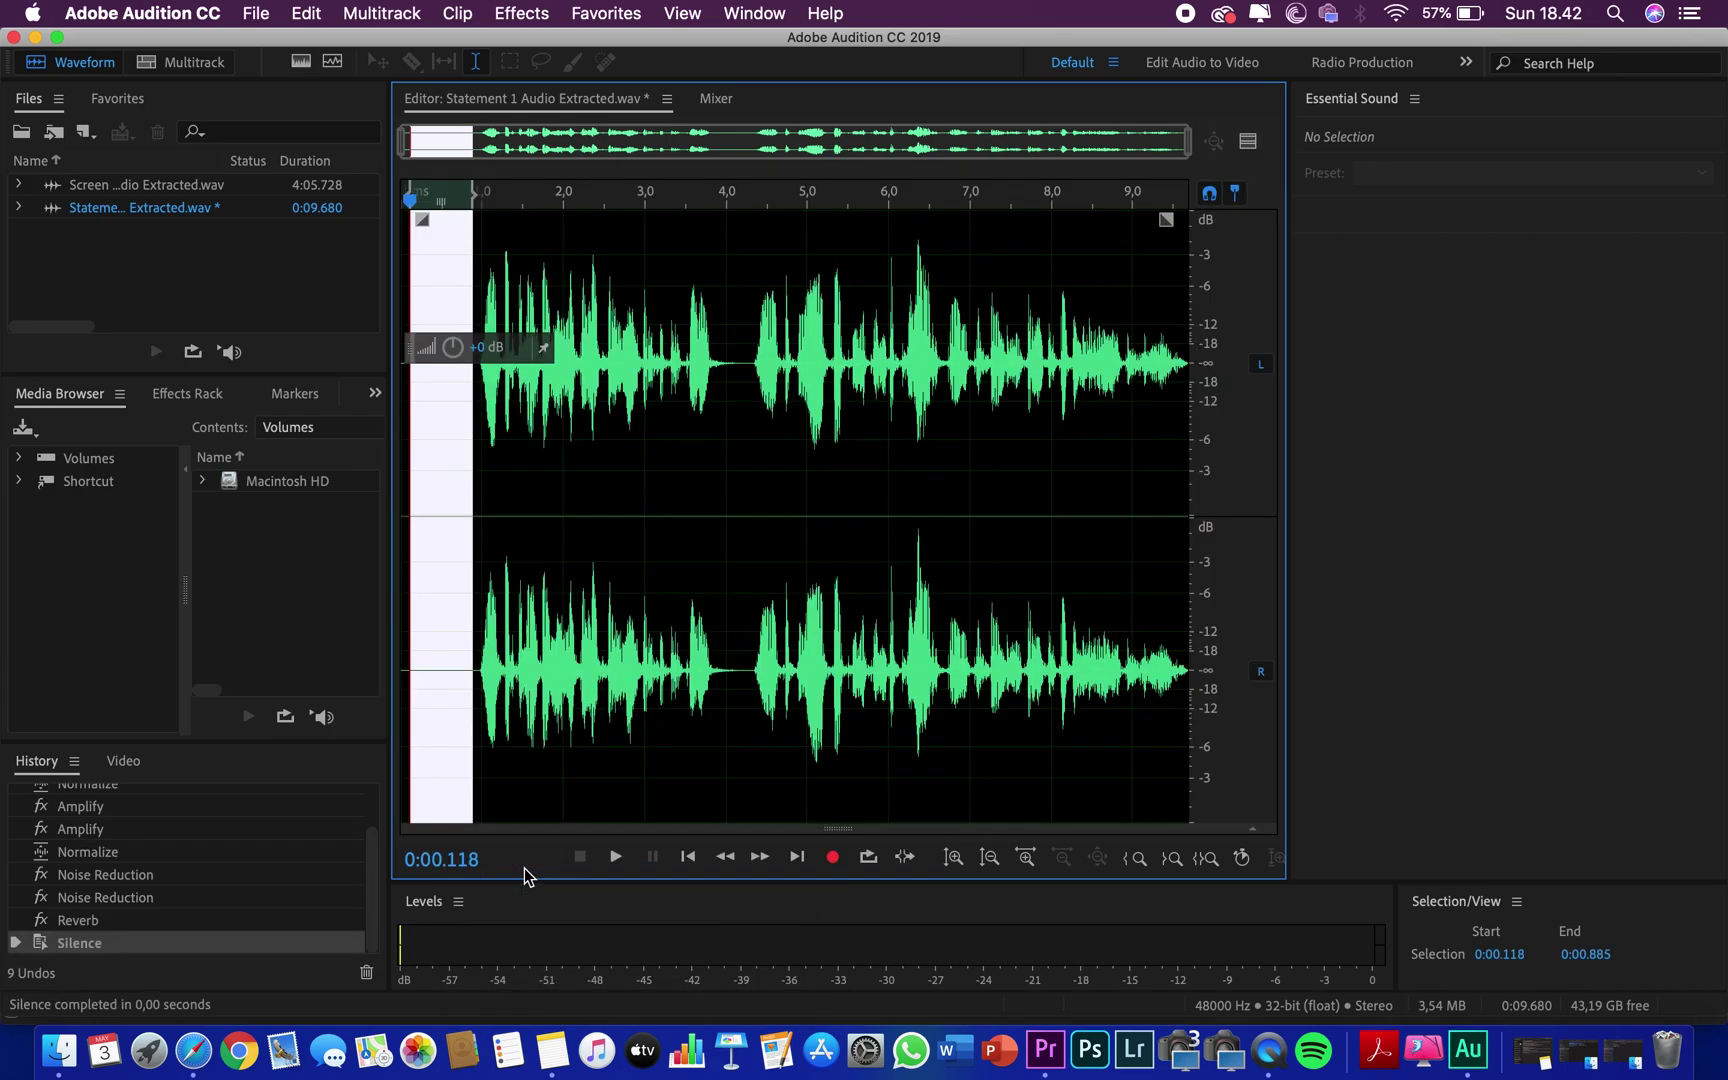
left_click(423, 631)
key("space")
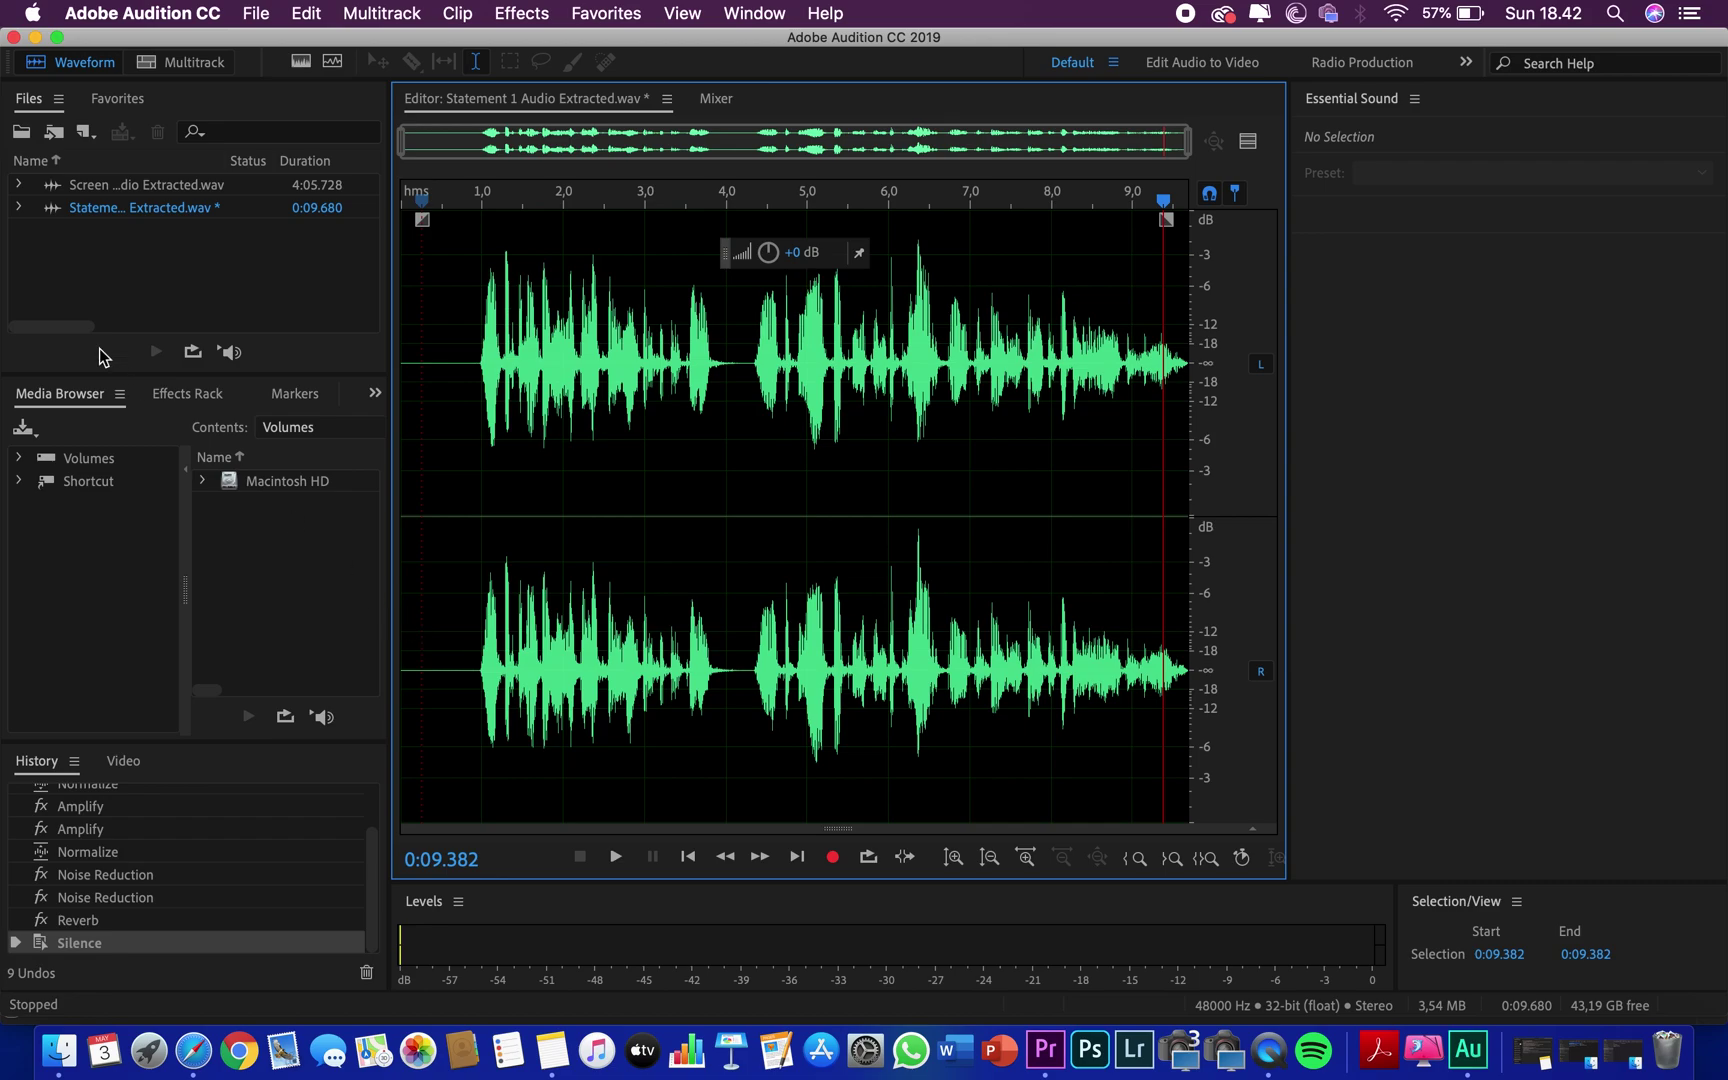
Save the edited Statement 1 audio file and switch to Premiere Pro.
left_click(256, 14)
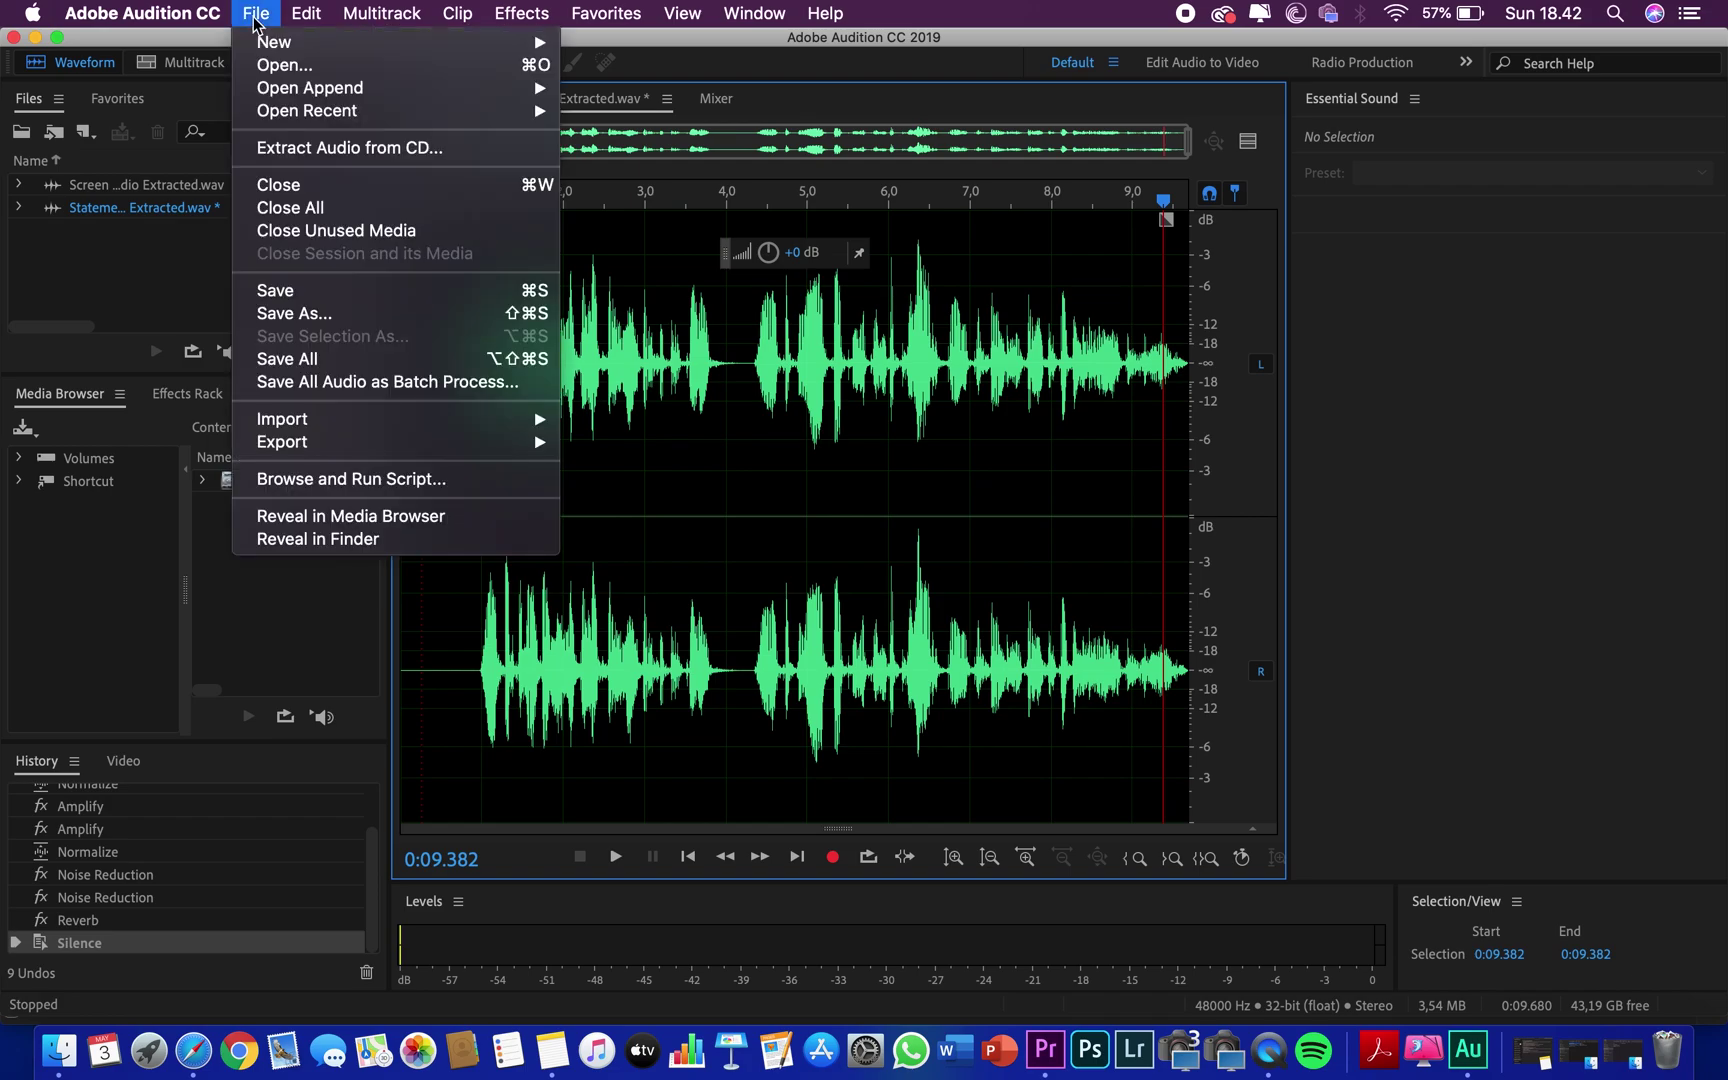
left_click(286, 291)
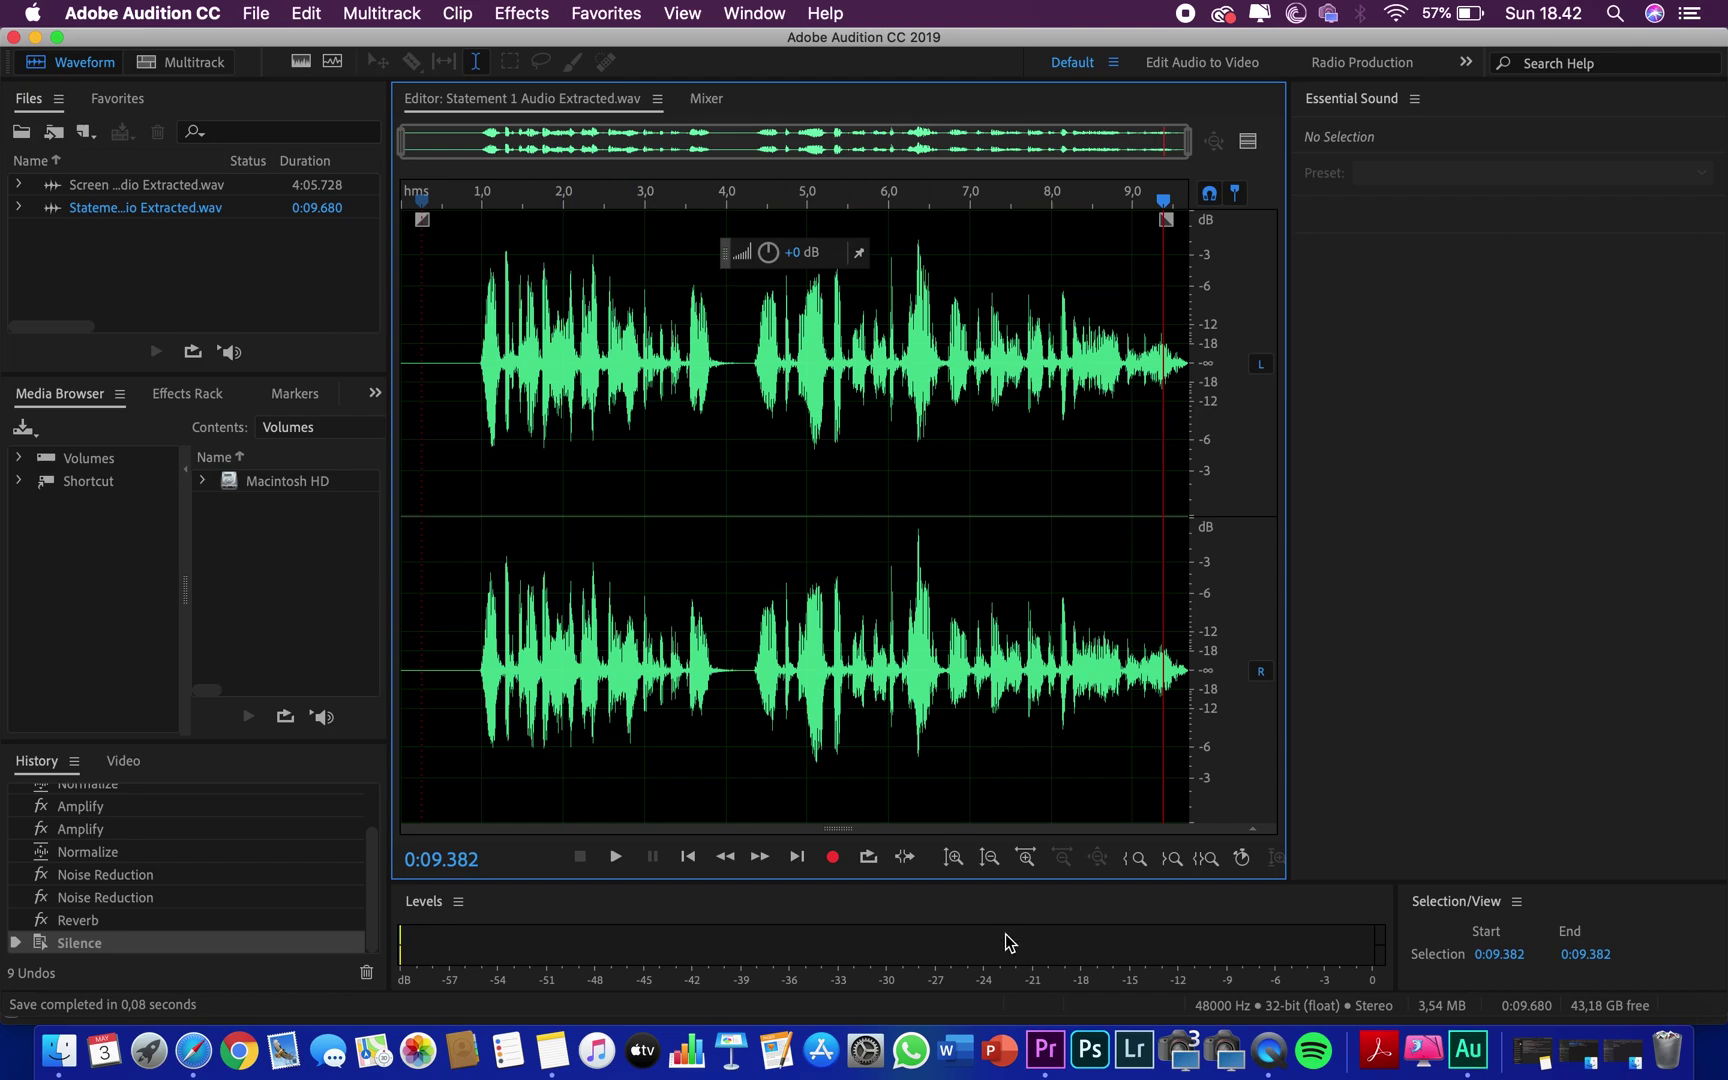
left_click(1040, 1048)
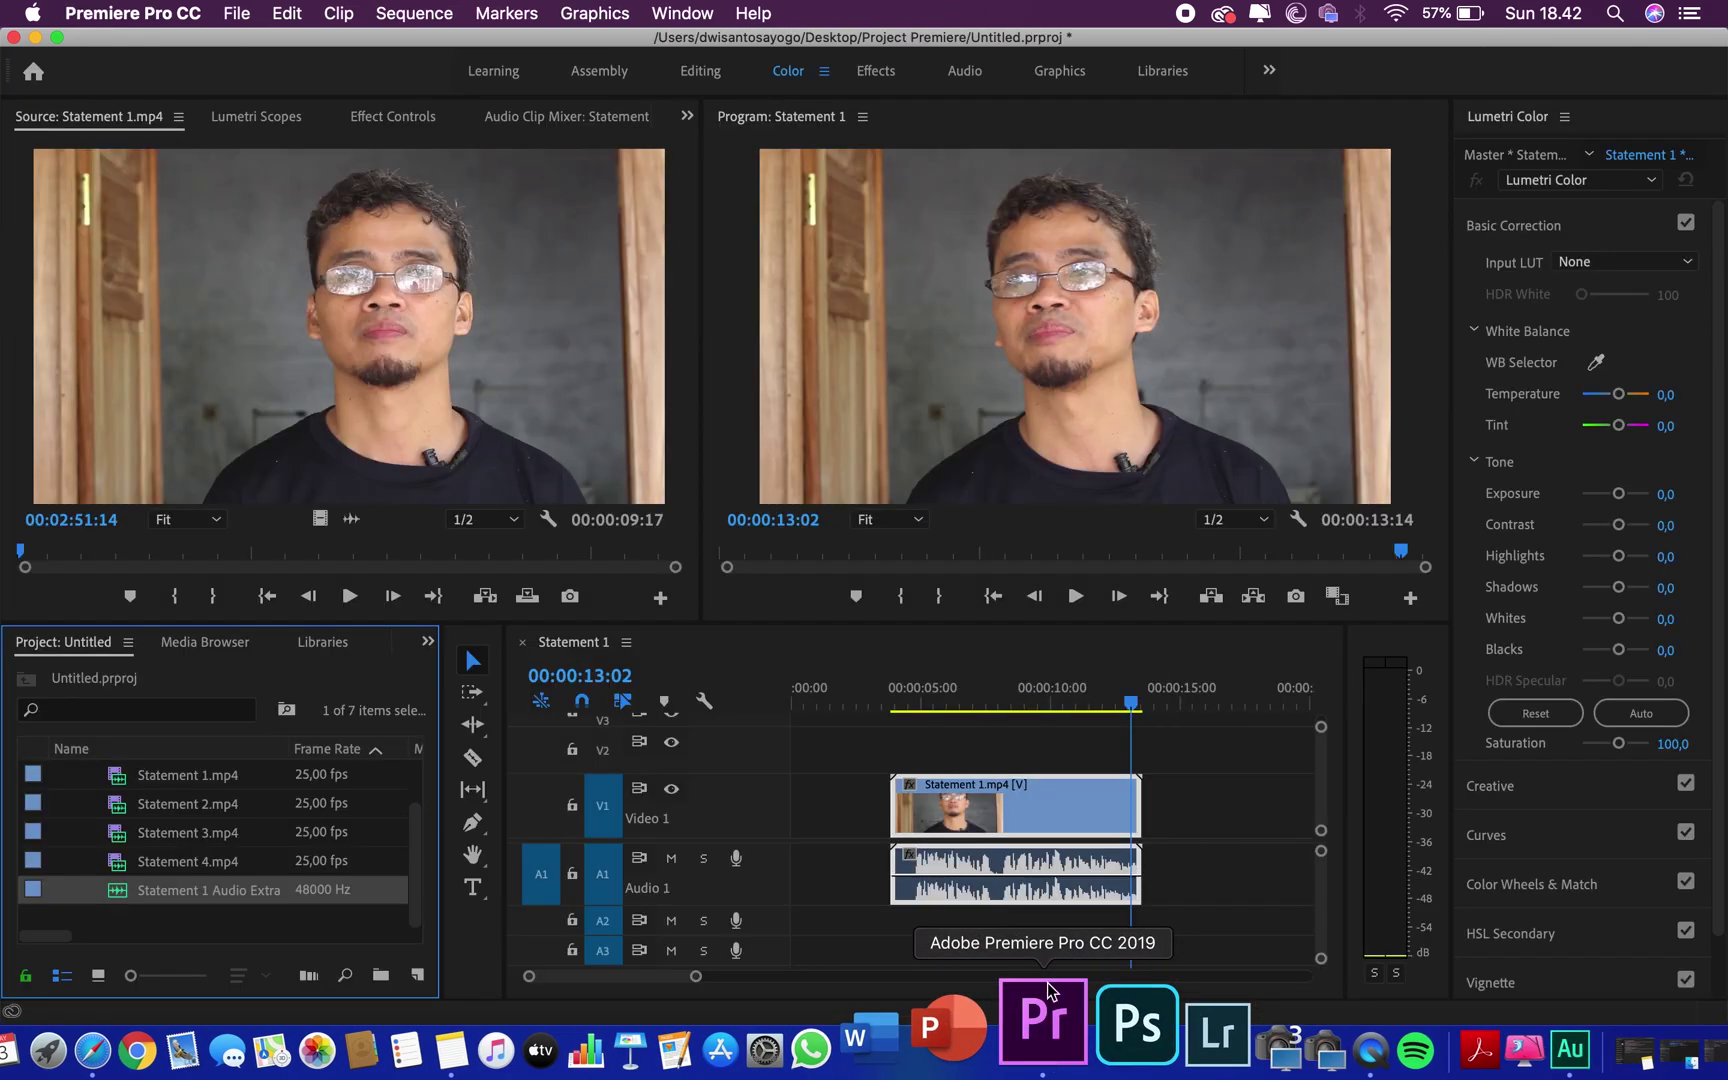
Play the Statement 1 sequence from about five seconds in to check the updated audio, and move the playhead to 00:00:07:24.
left_click(1163, 875)
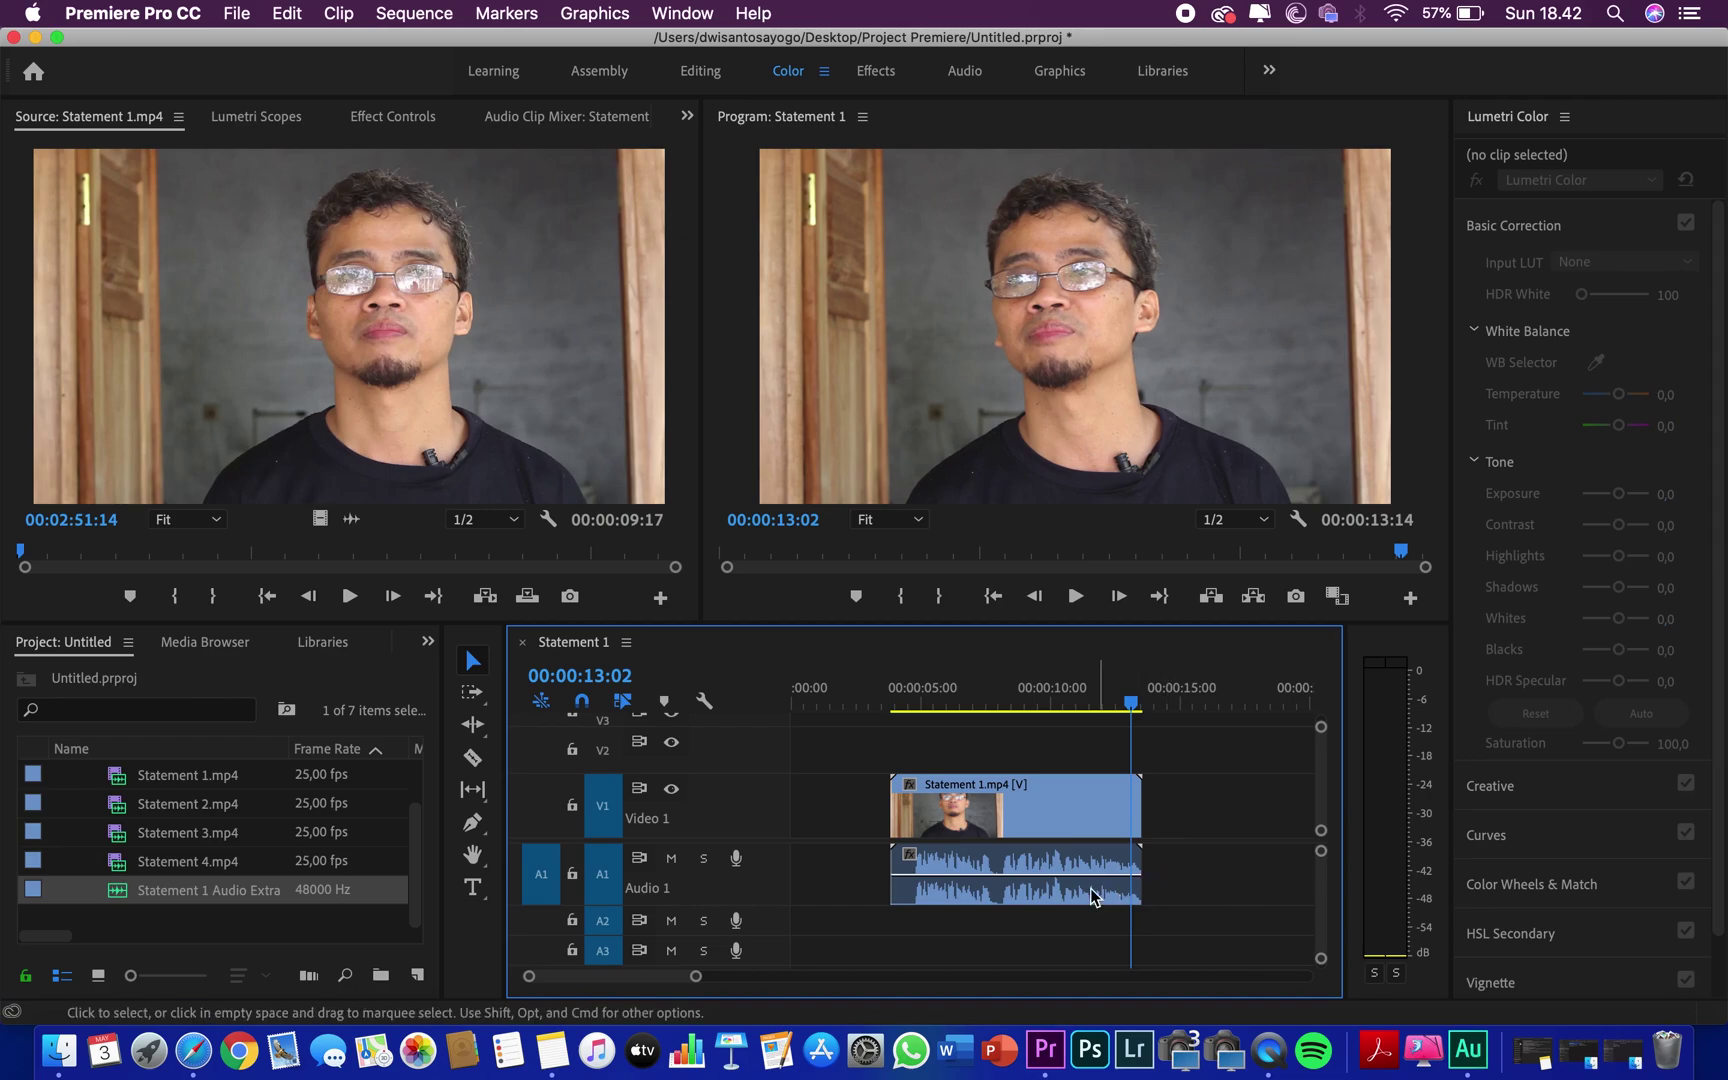
left_click(922, 690)
key("space")
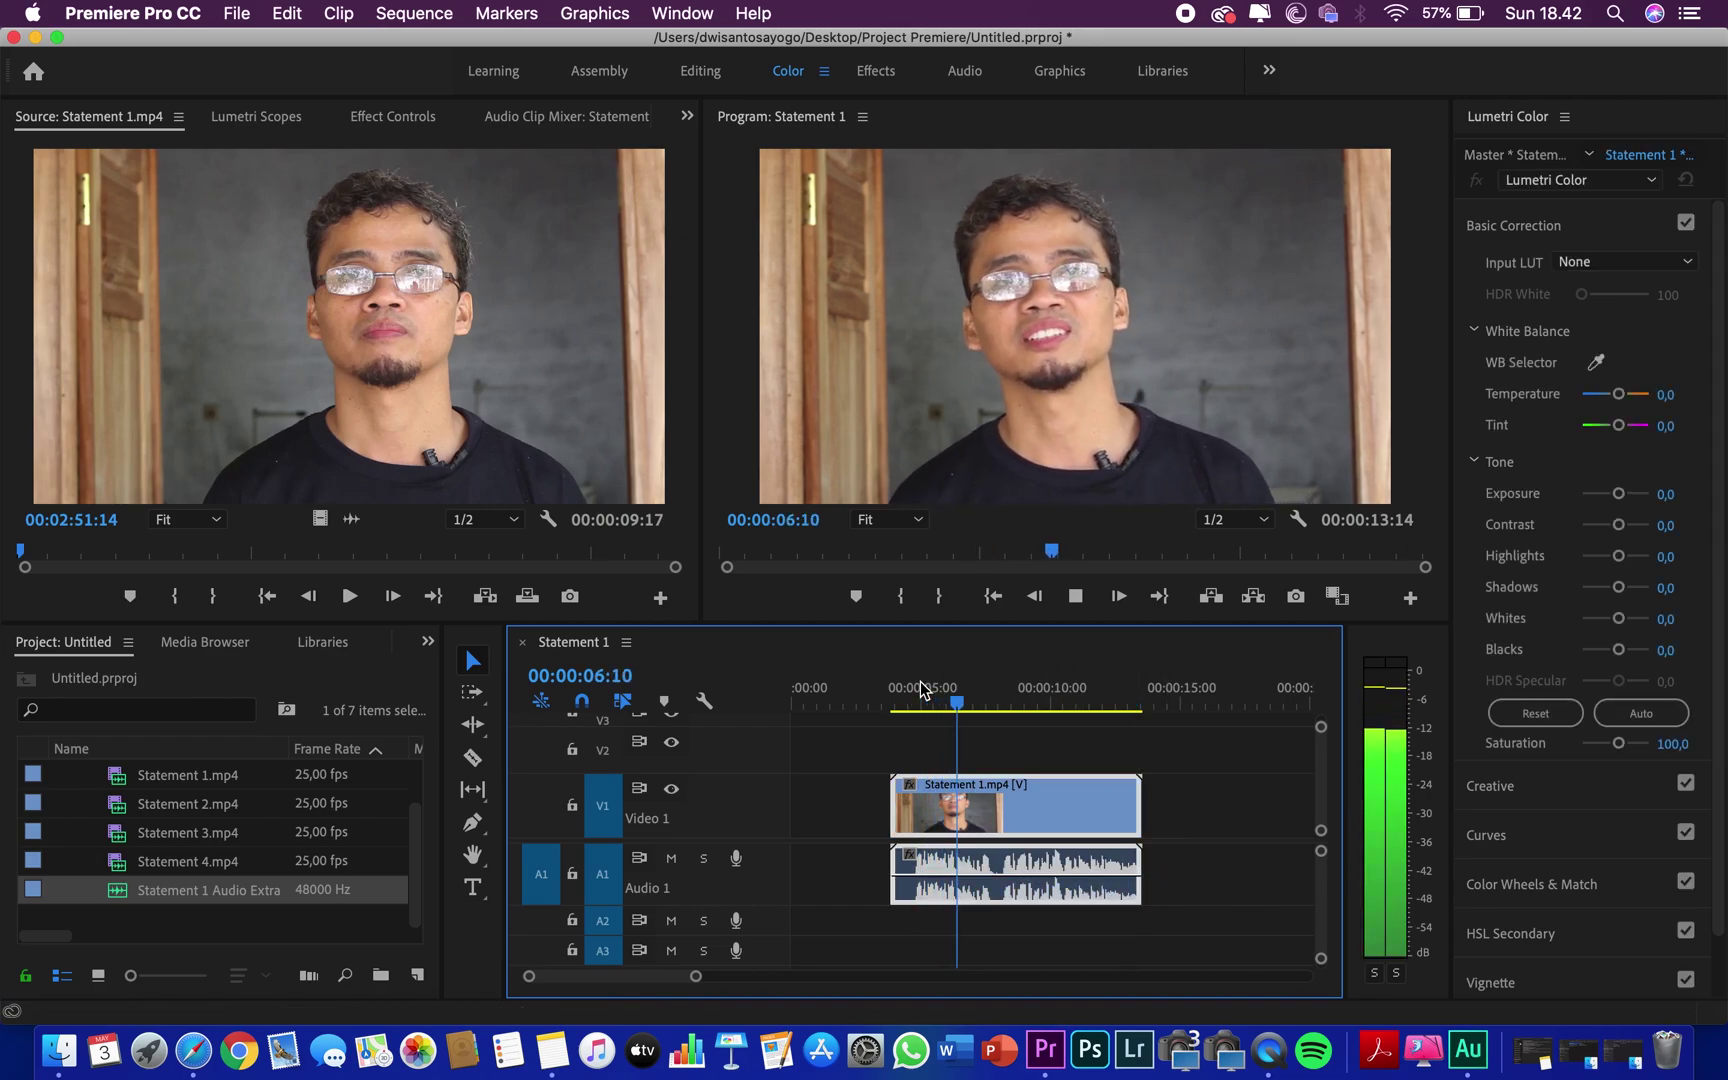
left_click(1078, 598)
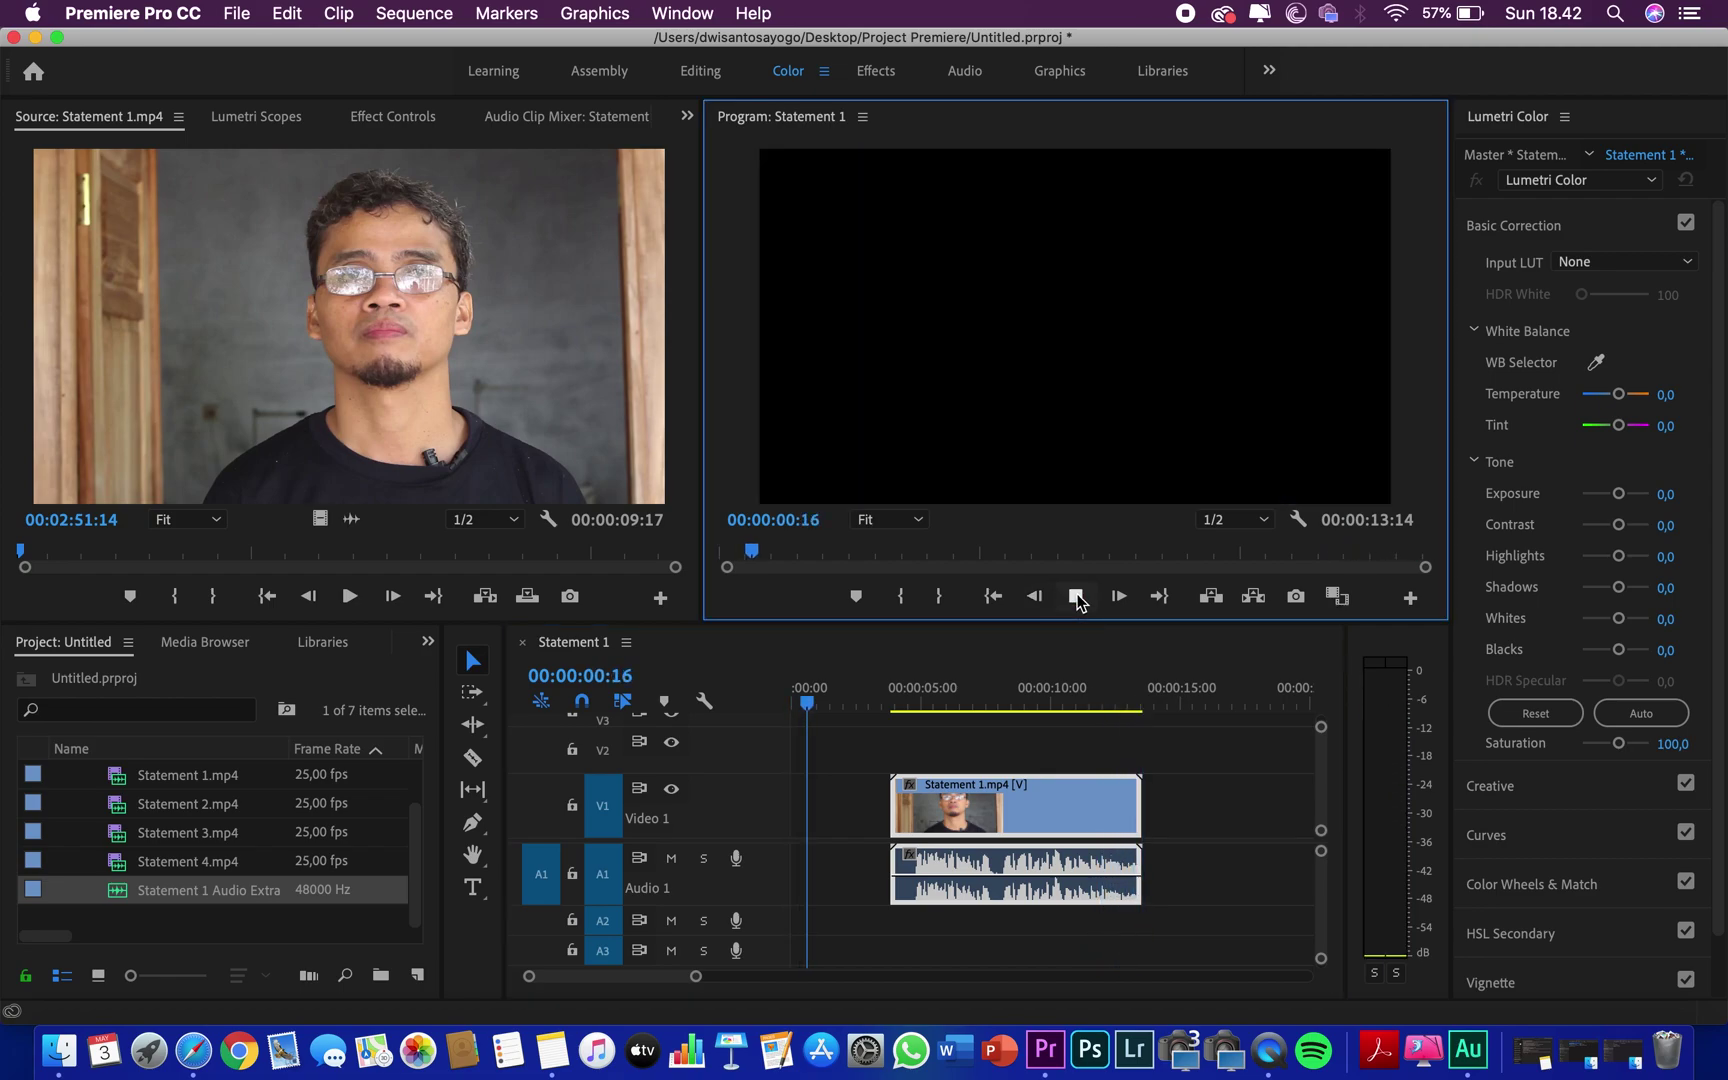
left_click(1000, 676)
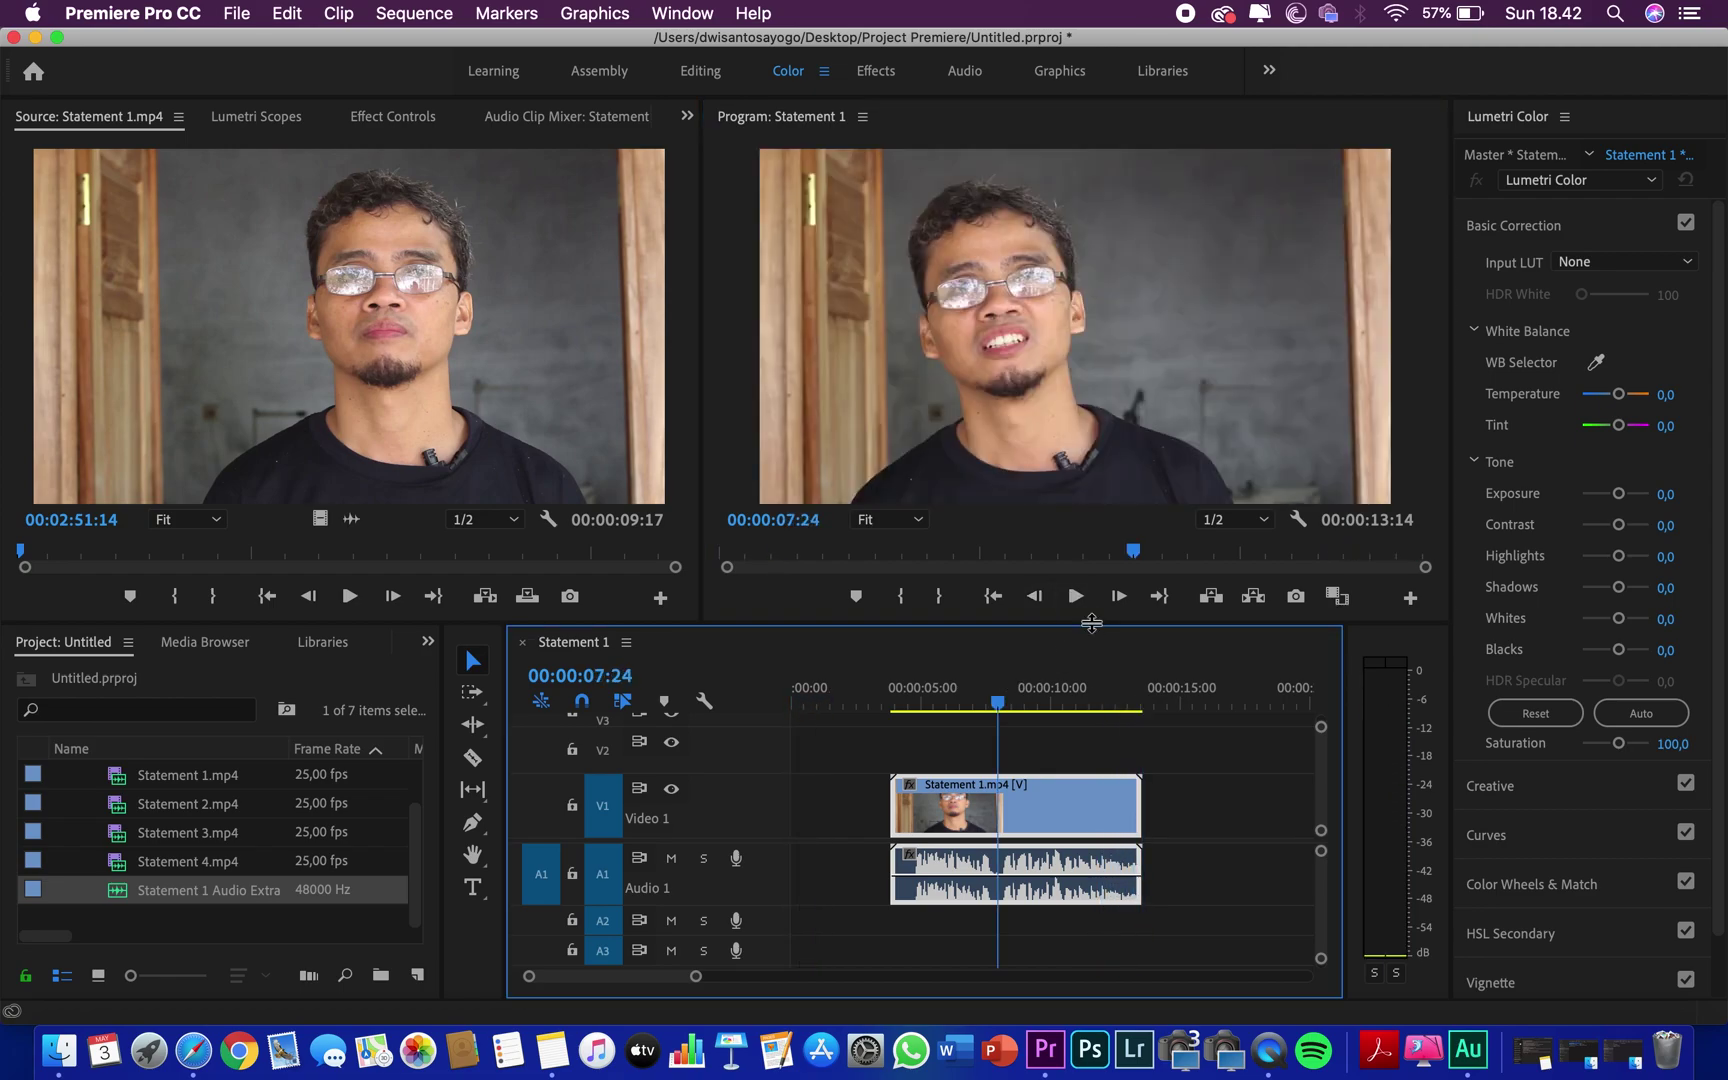